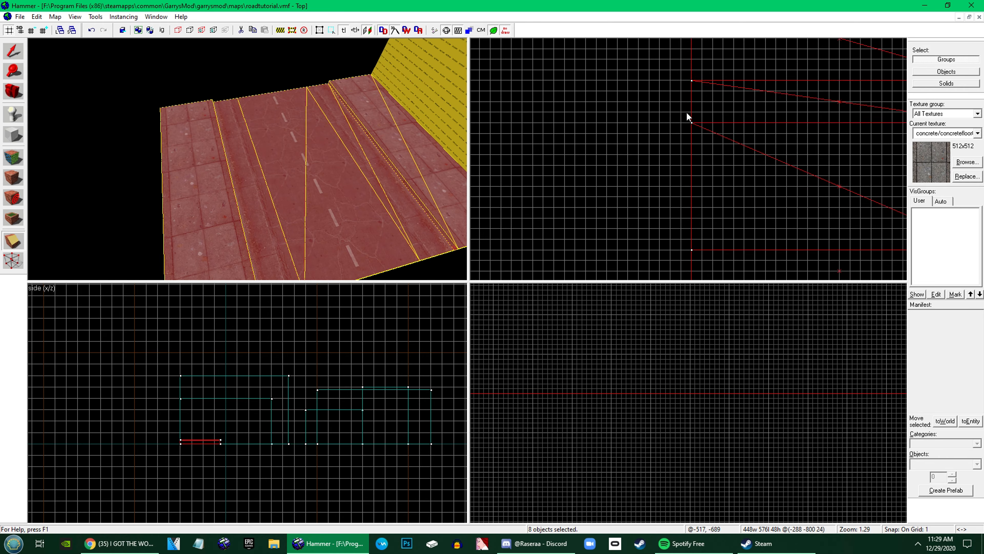
Clip the last uncut strips of the road section diagonally from corner to corner in the top view, keeping both halves
scroll(861, 215, "up", 5)
mouse_move(689, 138)
left_mouse_down()
mouse_move(860, 214)
mouse_move(754, 195)
left_mouse_up()
key("Return")
scroll(804, 218, "up", 8)
scroll(805, 219, "down", 10)
scroll(754, 193, "up", 9)
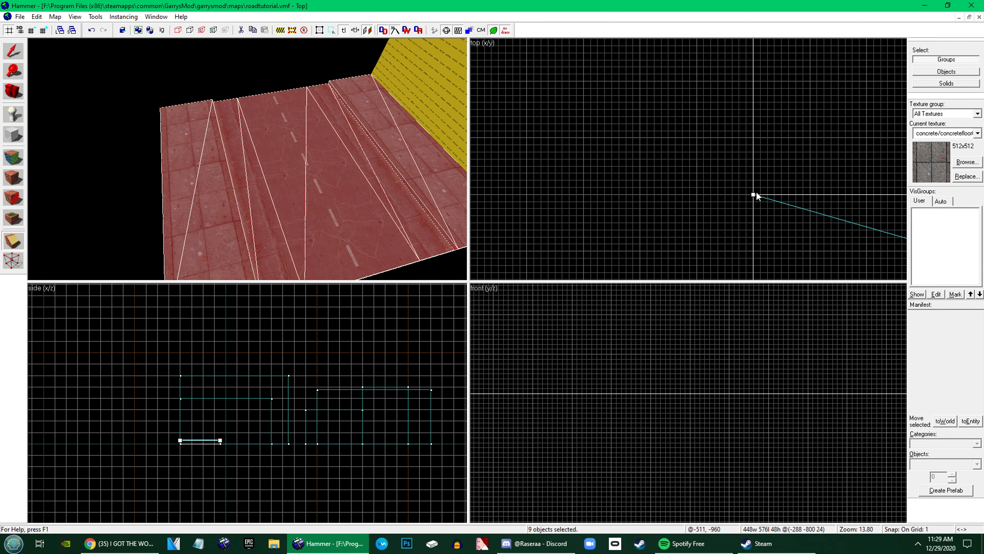
key("Return")
key("z")
key("z")
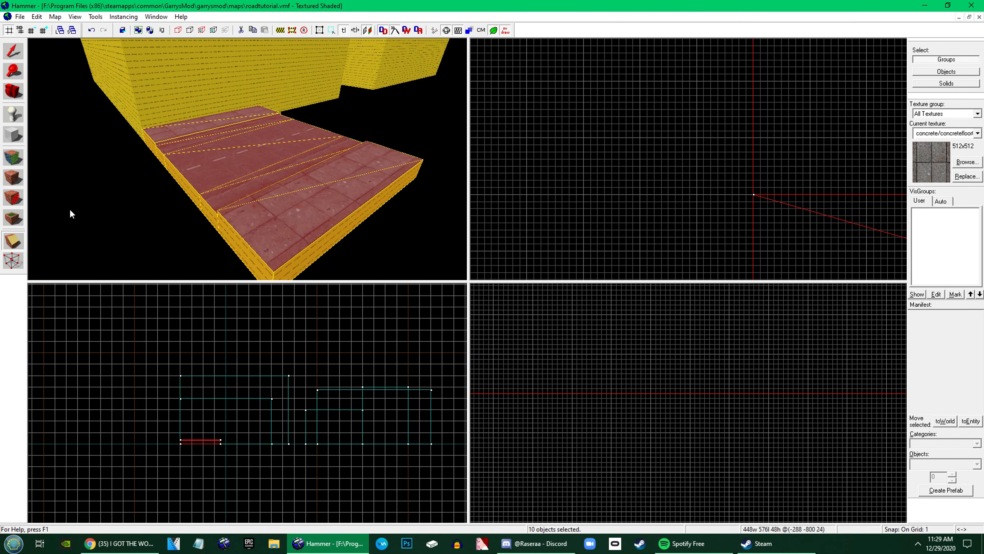
Switch the road section to vertex manipulation and select all vertices along its west end
left_click(13, 261)
key("w")
key("z")
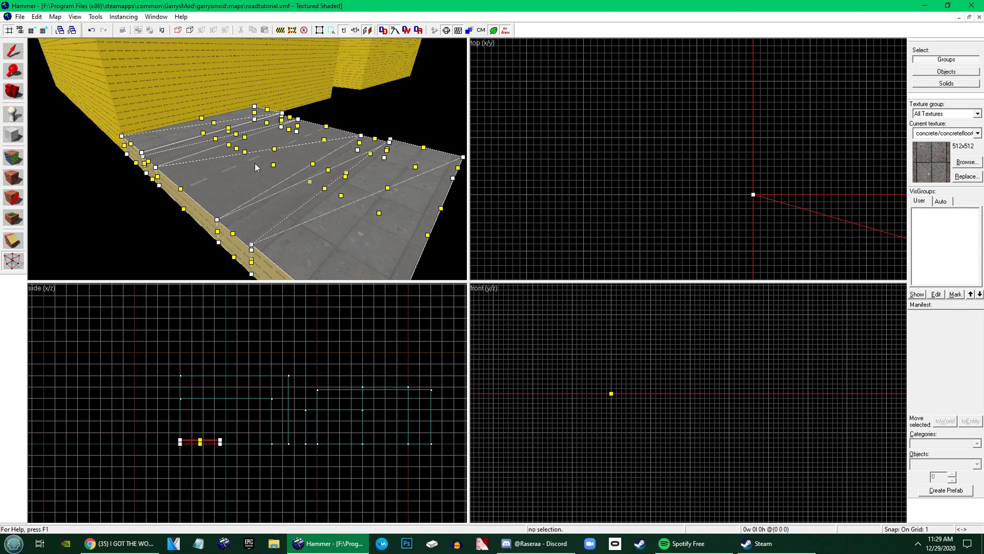
scroll(581, 145, "down", 20)
scroll(590, 157, "up", 8)
scroll(590, 157, "down", 2)
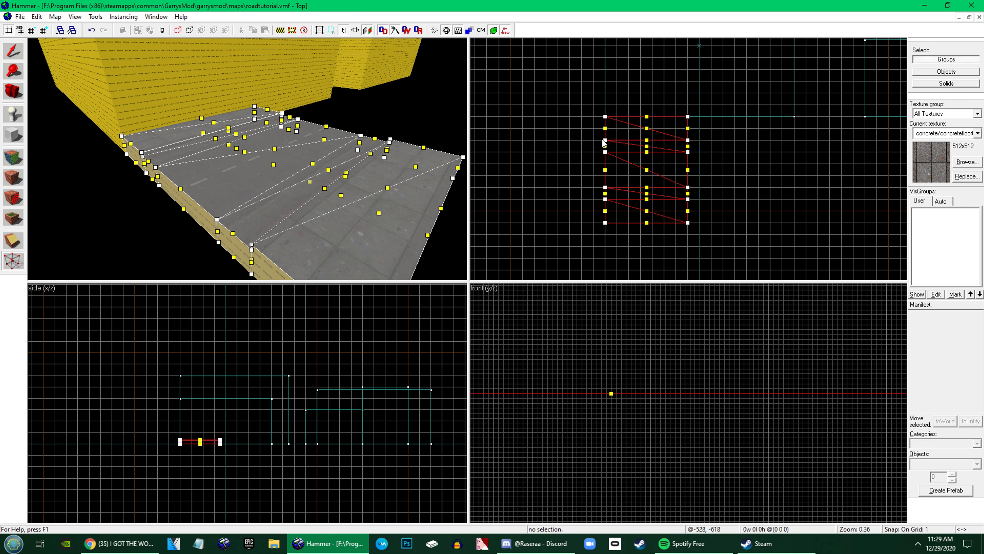
left_click_drag(626, 255, 588, 88)
key("Return")
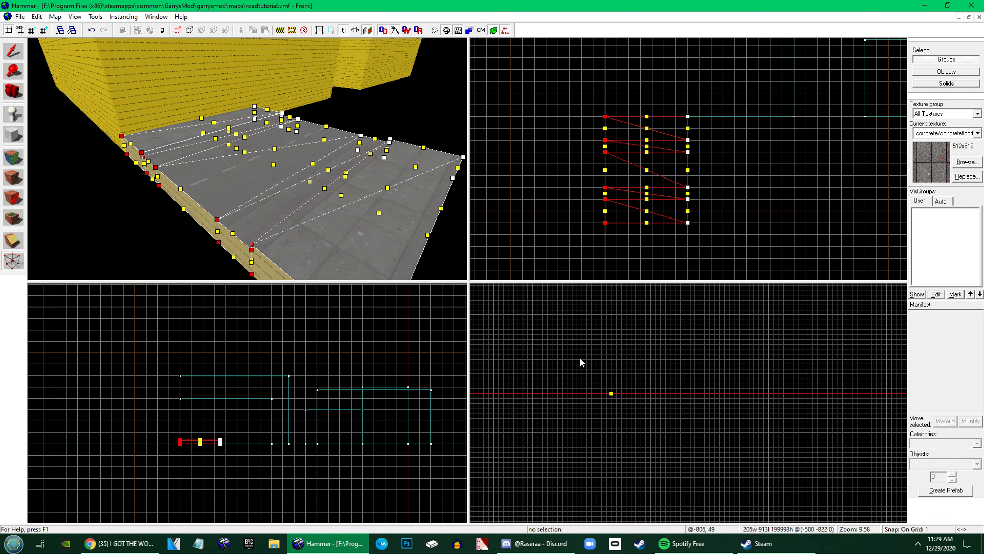
scroll(579, 357, "down", 6)
scroll(178, 424, "up", 8)
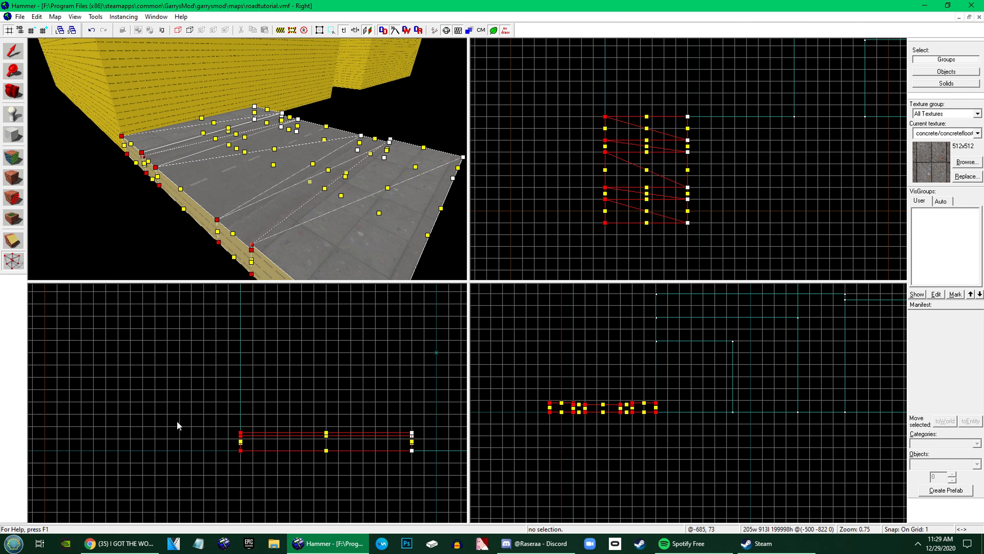
scroll(256, 440, "up", 8)
scroll(287, 418, "up", 8)
scroll(292, 420, "down", 9)
left_click_drag(291, 408, 308, 462)
scroll(293, 413, "up", 6)
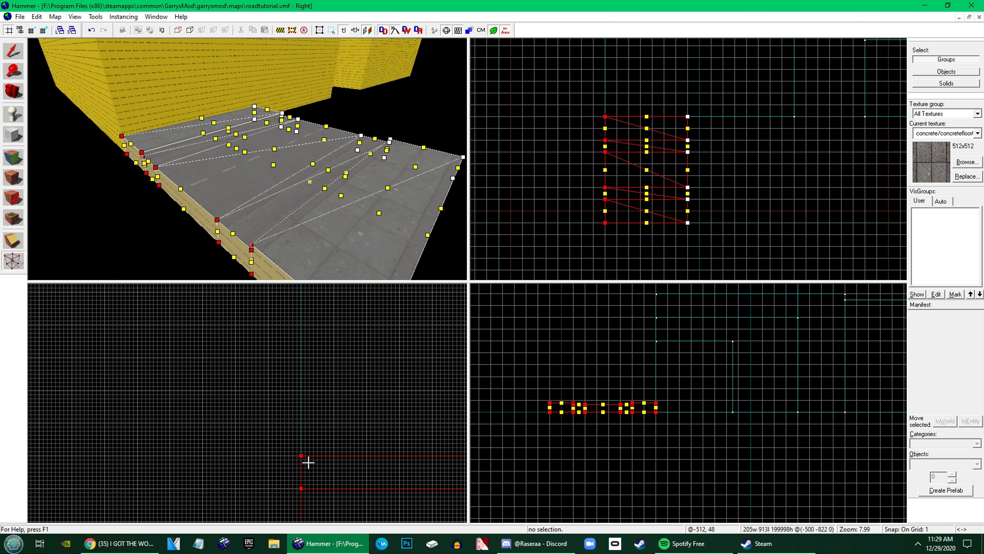
Select every vertex of the road section and raise them all about 56 units, to a top height of 104
key("z")
key("d")
key("s")
key("z")
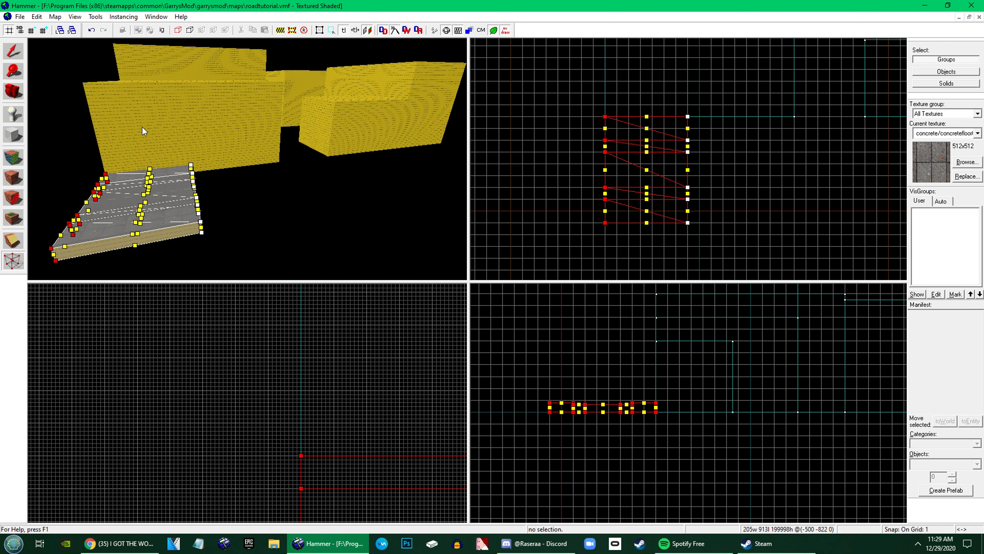
key("z")
key("z")
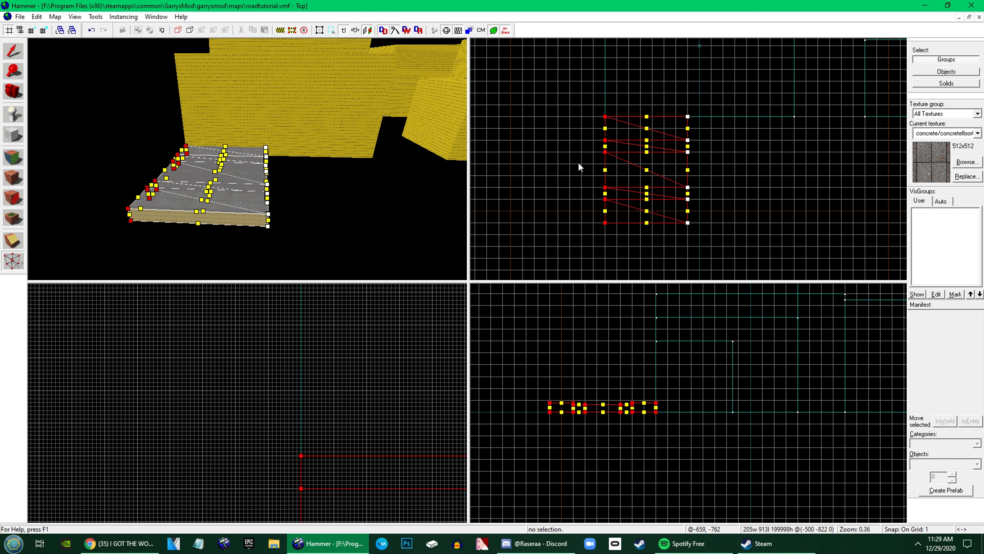
left_click_drag(568, 86, 759, 266)
scroll(650, 409, "up", 2)
scroll(659, 401, "up", 12)
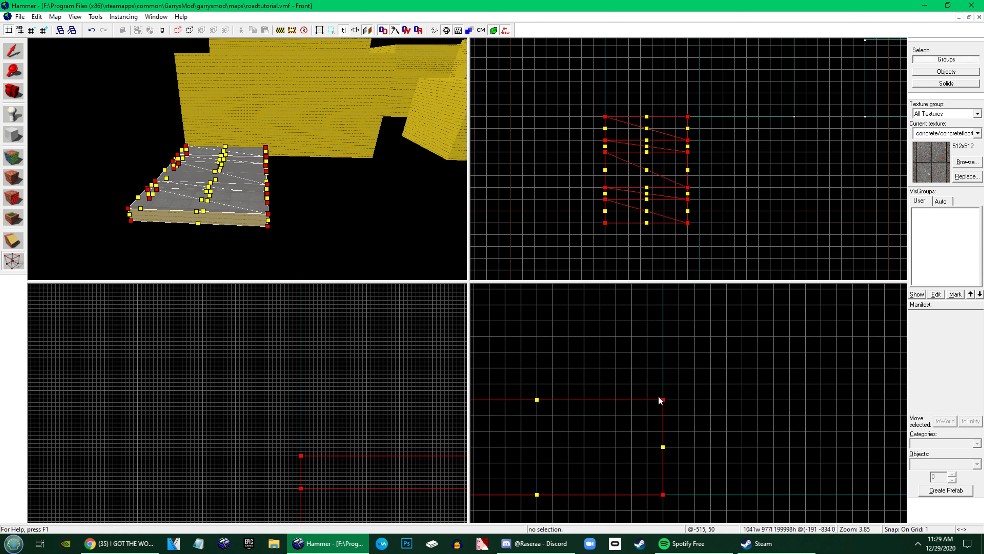
scroll(662, 400, "down", 3)
left_click_drag(662, 401, 665, 334)
scroll(663, 319, "up", 6)
scroll(336, 398, "down", 2)
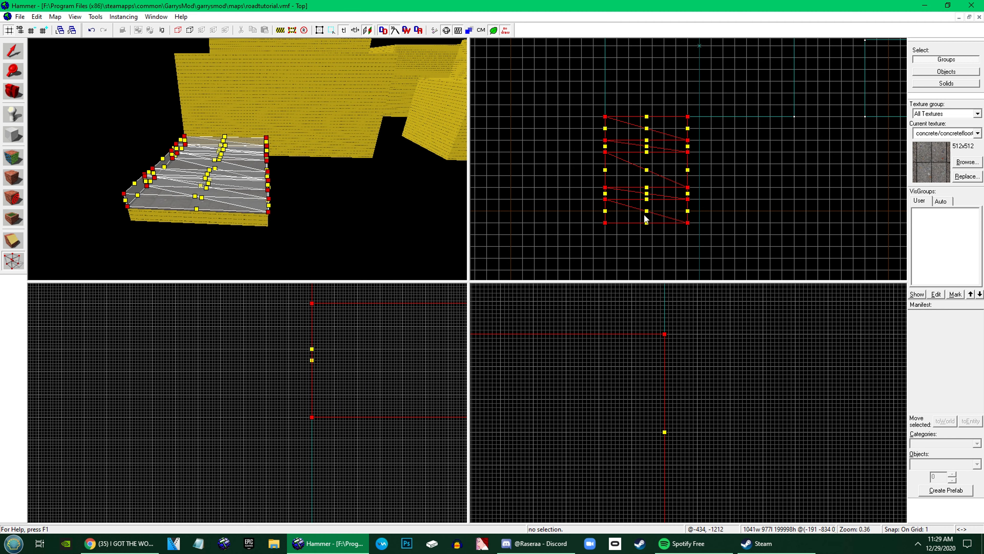
Raise only the vertices at the road section's west end by about 24 units so the road slopes
left_click_drag(631, 93, 567, 243)
scroll(397, 422, "down", 3)
scroll(397, 422, "down", 7)
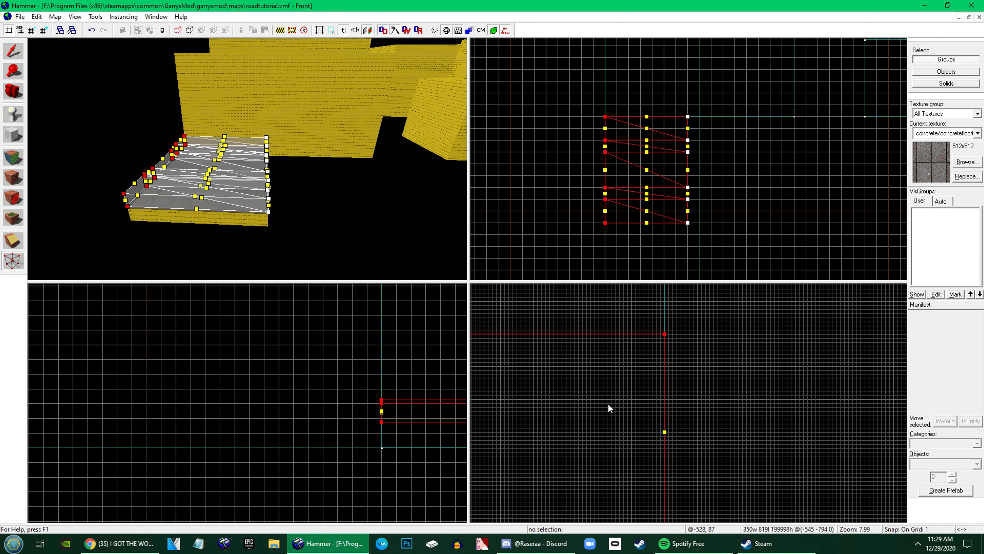
scroll(663, 401, "down", 7)
scroll(758, 375, "down", 5)
scroll(383, 400, "up", 8)
scroll(378, 394, "up", 6)
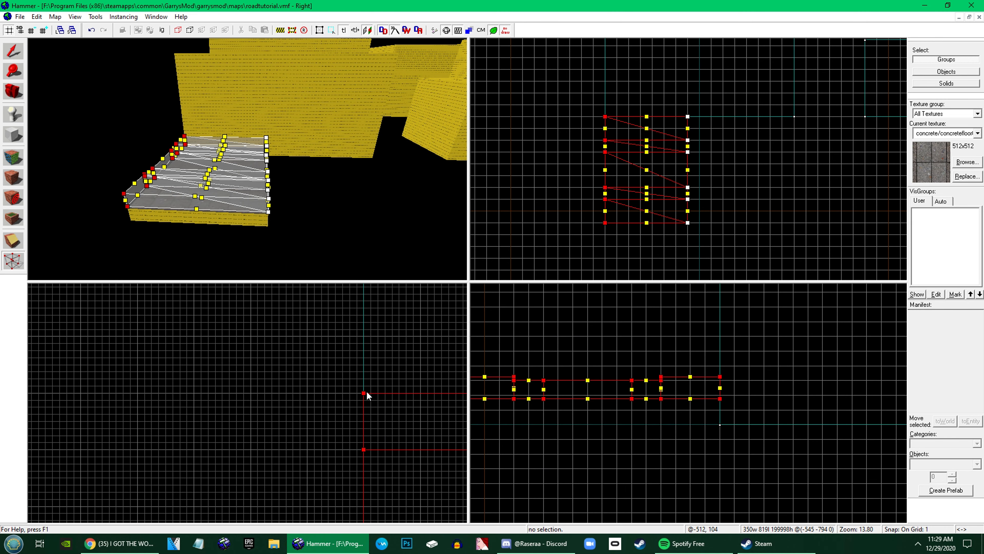
mouse_move(367, 398)
left_mouse_down()
mouse_move(371, 426)
mouse_move(371, 381)
left_mouse_up()
scroll(373, 414, "down", 7)
scroll(373, 385, "up", 8)
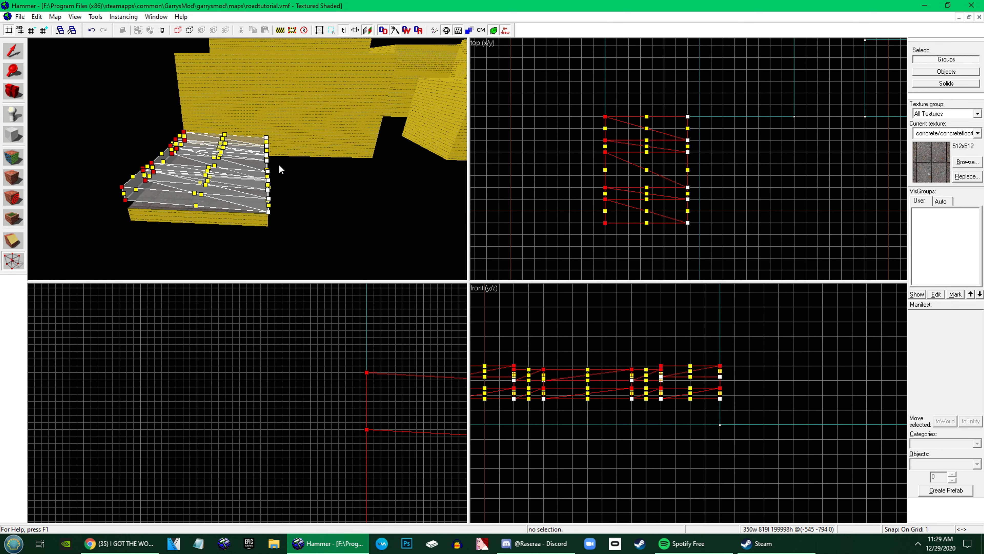
Leave vertex editing, clear the selection and examine the sloped road surface and curb up close in the 3D view
key("z")
key("d")
key("w")
key("shift+s")
key("w")
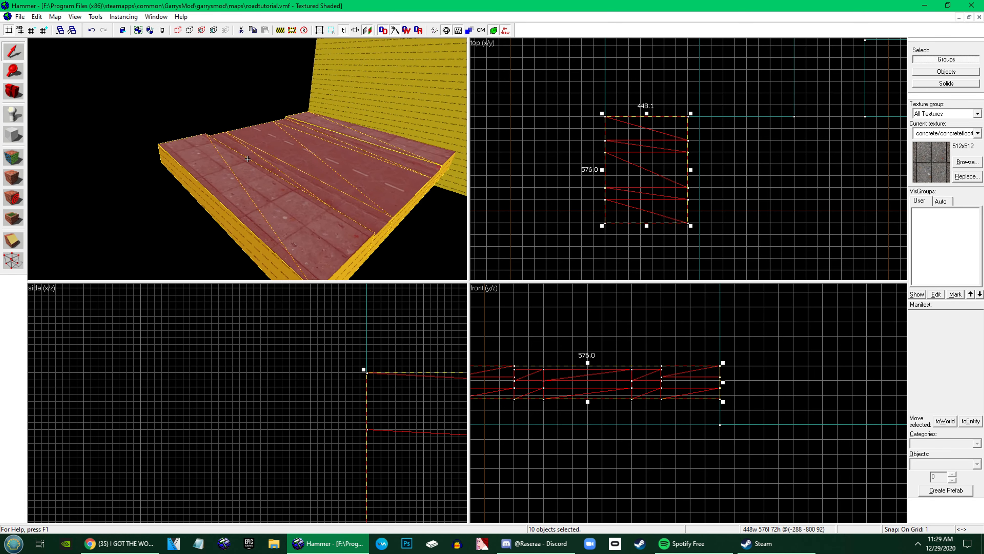
key("Escape")
key("w")
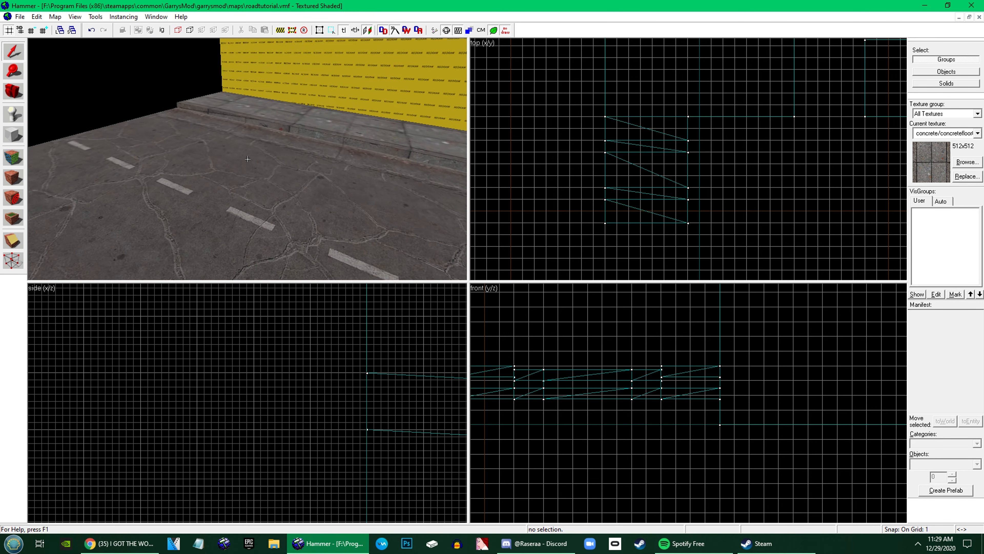
key("w")
key("z")
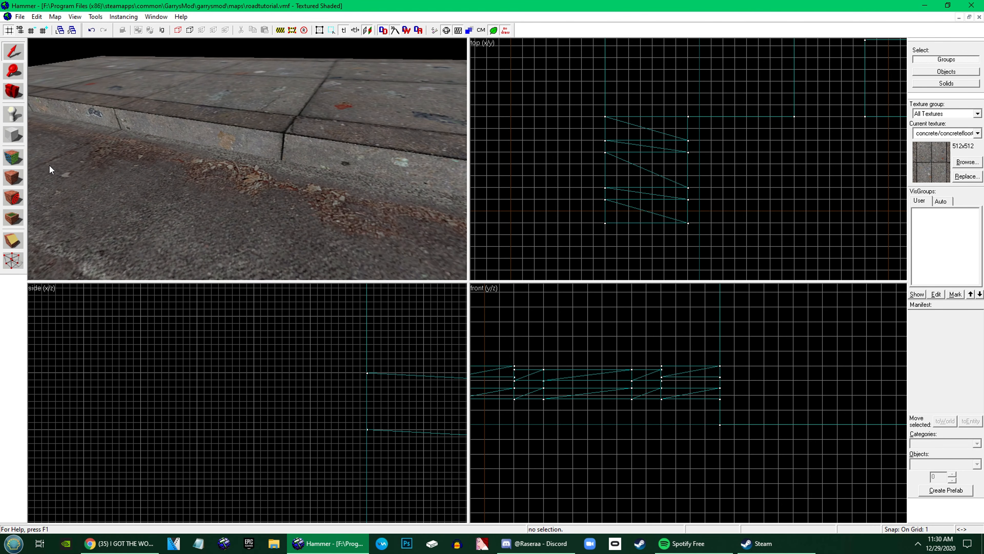
Apply the sidewalk's concrete/concretefloor028c texture to the vertical curb face and select that face for texture editing
left_click(24, 157)
left_click(262, 132)
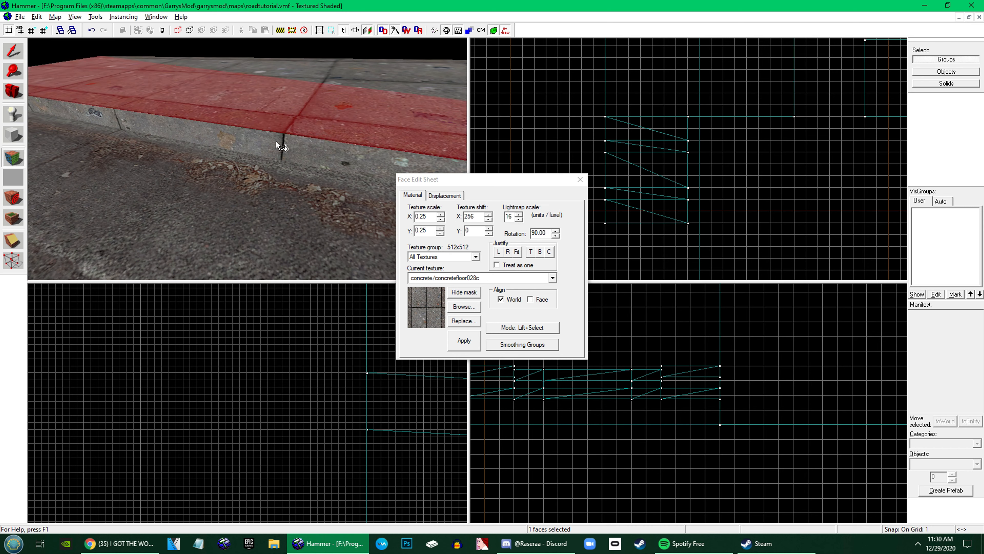
right_click(286, 143, "alt")
key("z")
key("z")
left_click(249, 159)
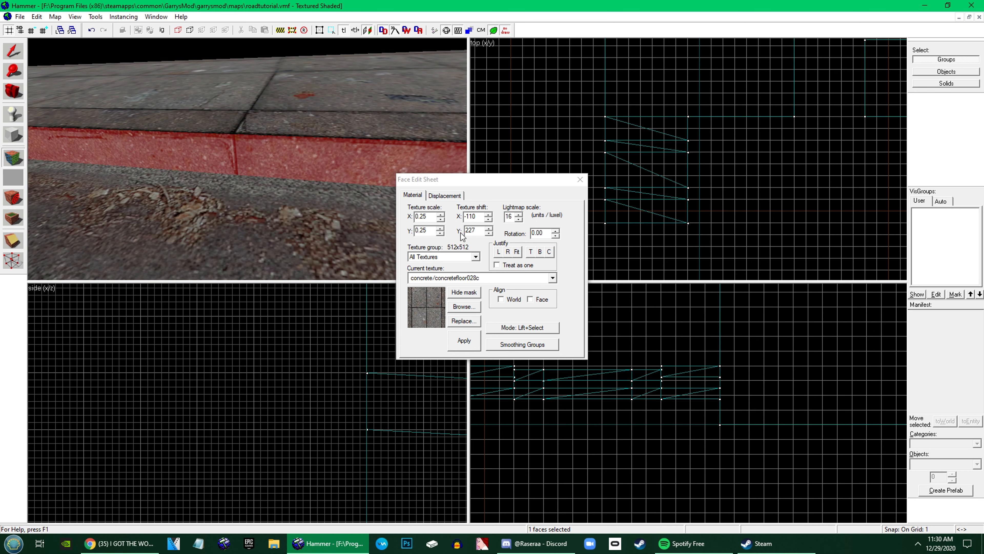
Set the curb face's X texture scale to 0.15625, justify the texture to the left edge and close face editing
left_click(435, 214)
key("Left")
type("156")
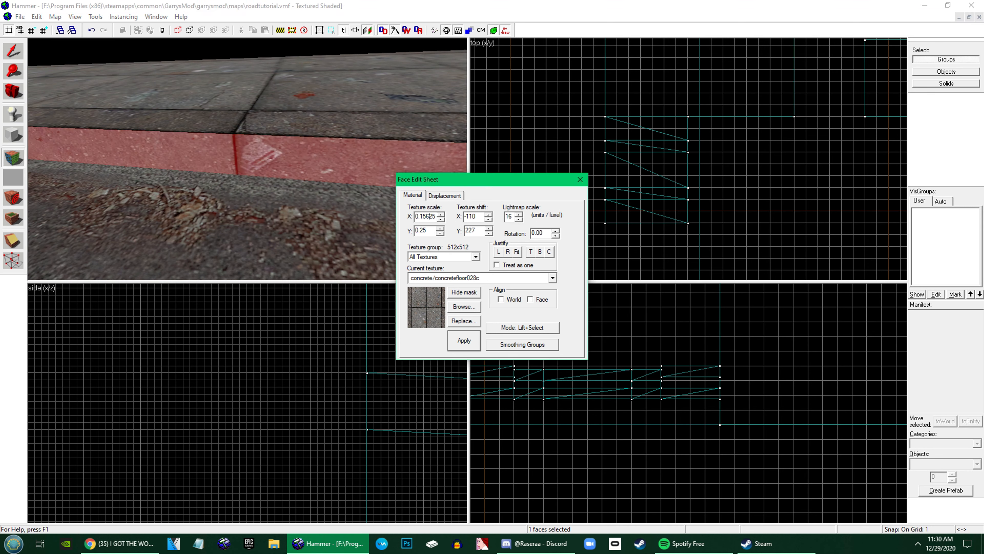
left_click(499, 251)
key("z")
key("s")
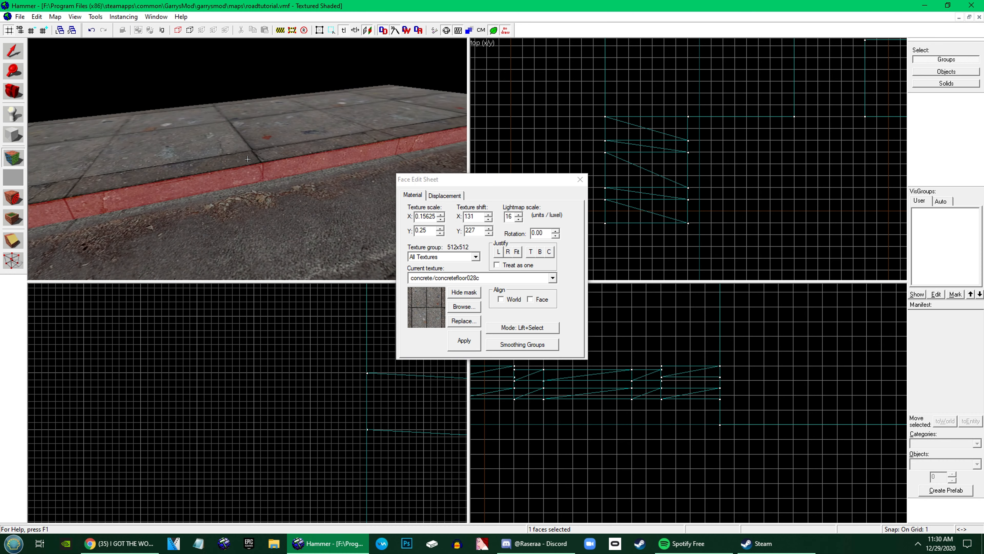
key("z")
left_click(13, 50)
Tie the road section's brushes to a func_detail entity
key("z")
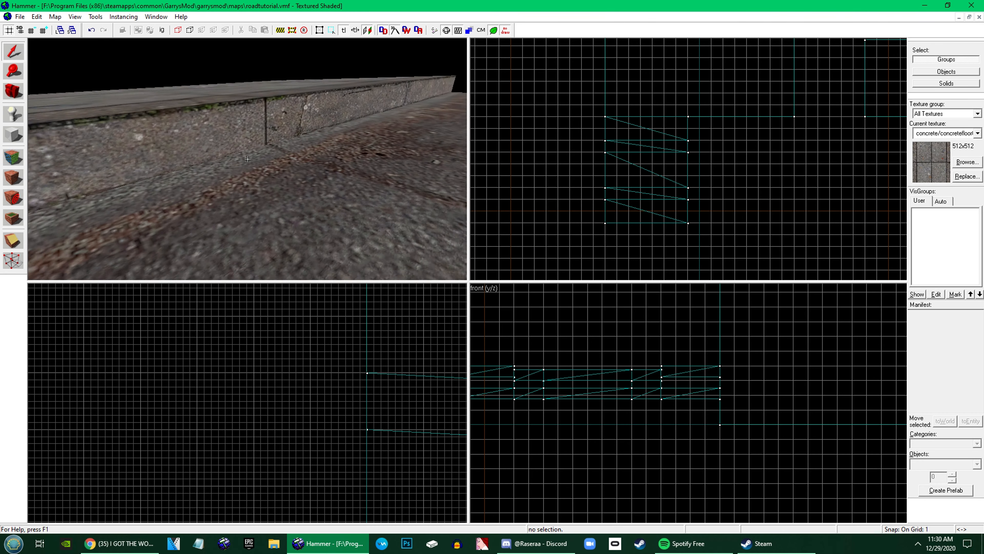
key("s")
key("z")
key("ctrl+t")
key("z")
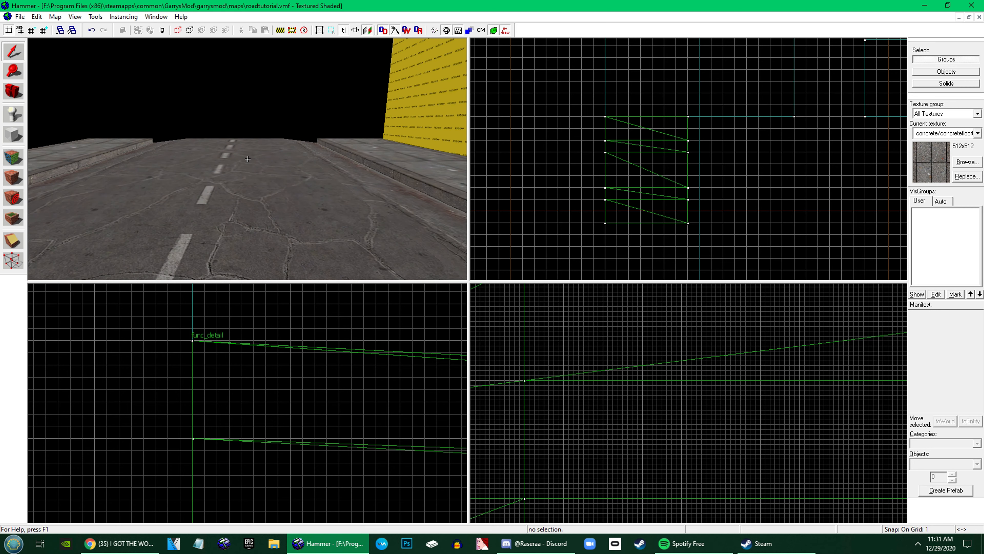
Lower all vertices of the func_detail road section except its northernmost row by 1 unit
key("s")
left_click(248, 159)
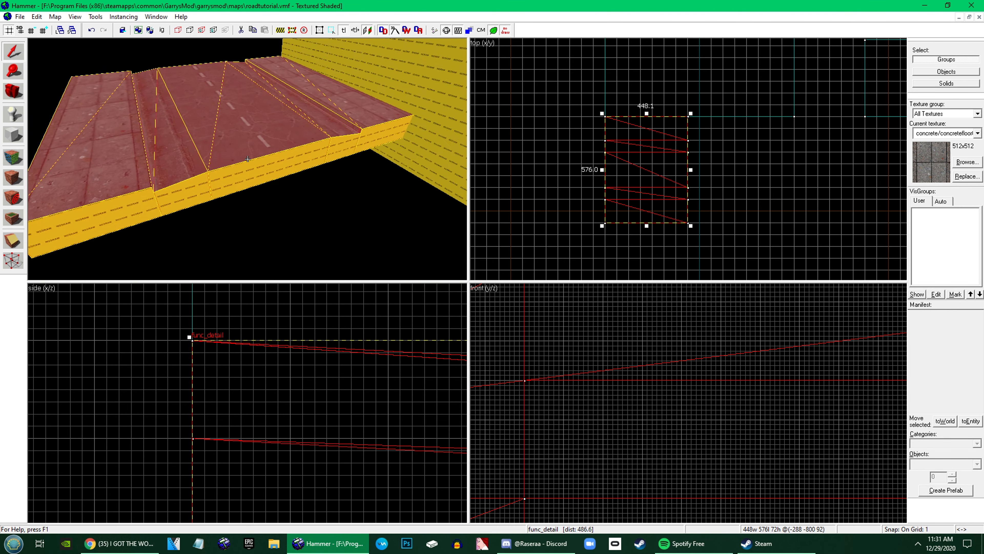
key("z")
left_click(13, 258)
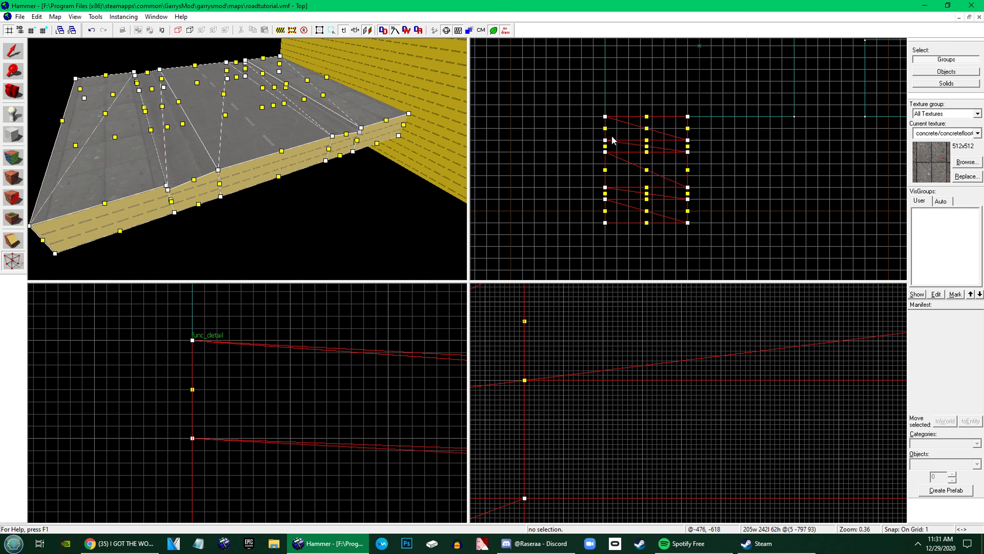
left_click_drag(589, 126, 723, 247)
scroll(601, 418, "down", 1)
scroll(601, 418, "down", 13)
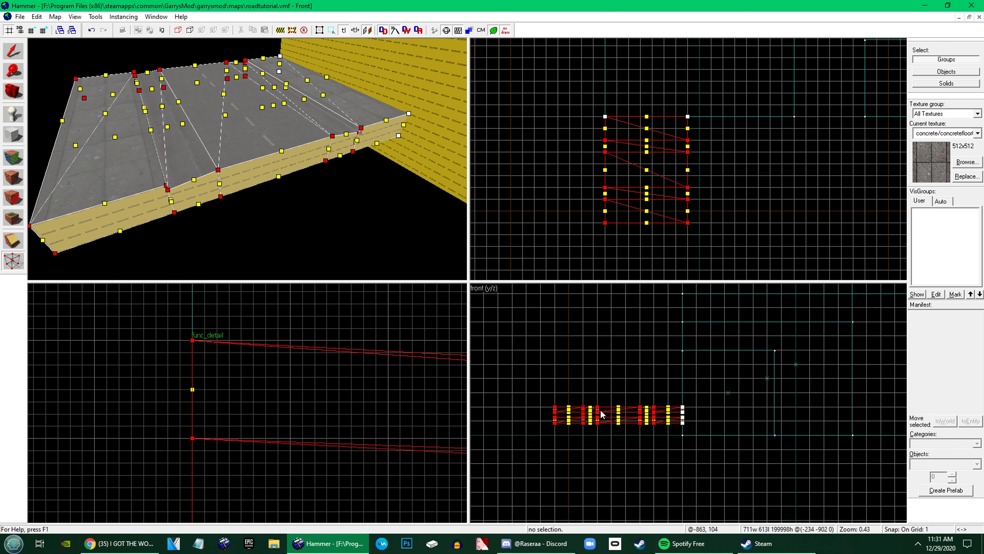
scroll(645, 419, "up", 5)
scroll(784, 416, "up", 7)
scroll(784, 415, "up", 6)
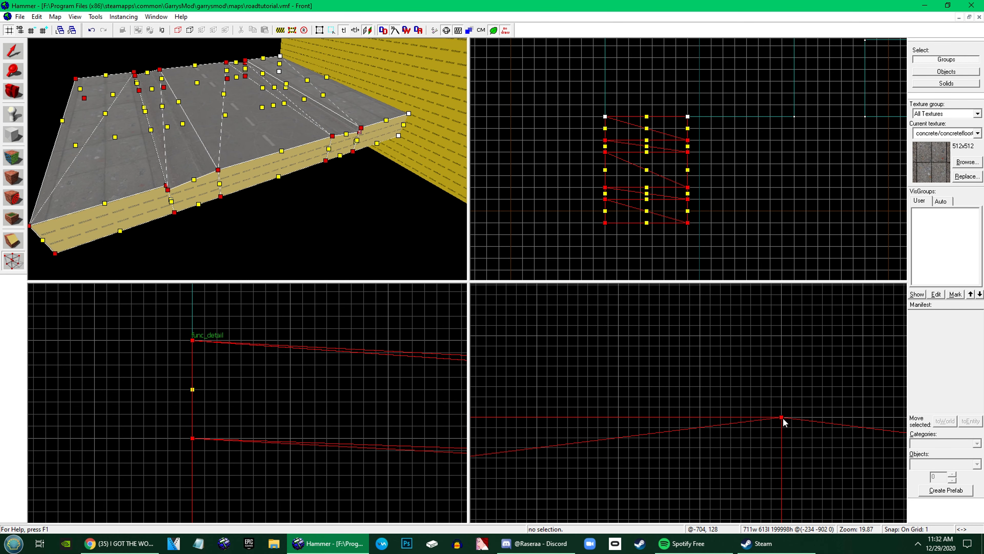
left_click_drag(780, 416, 781, 436)
scroll(780, 433, "down", 4)
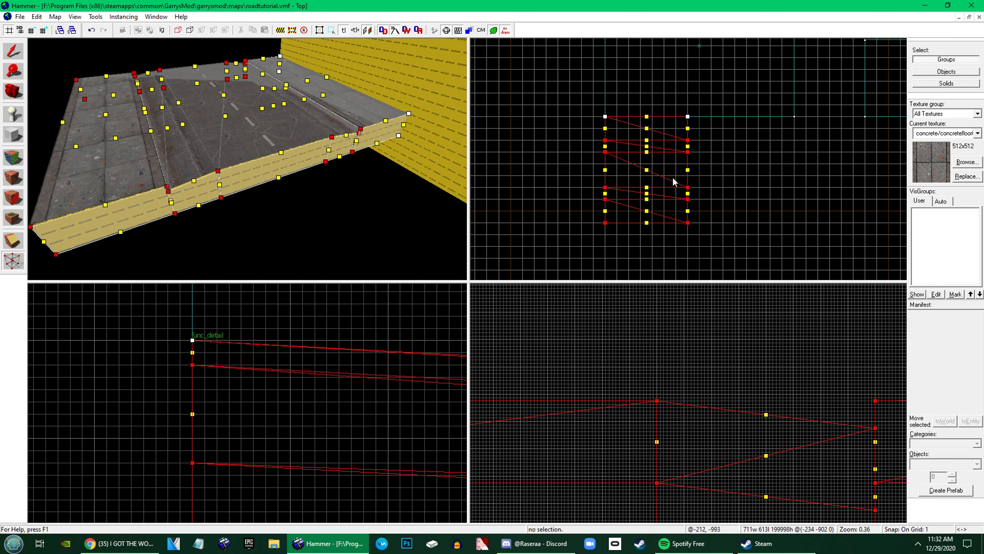
Lower the road section's vertices further, leaving out the two northernmost rows, and leave vertex editing
left_click_drag(598, 148, 721, 222)
key("Return")
scroll(693, 406, "up", 4)
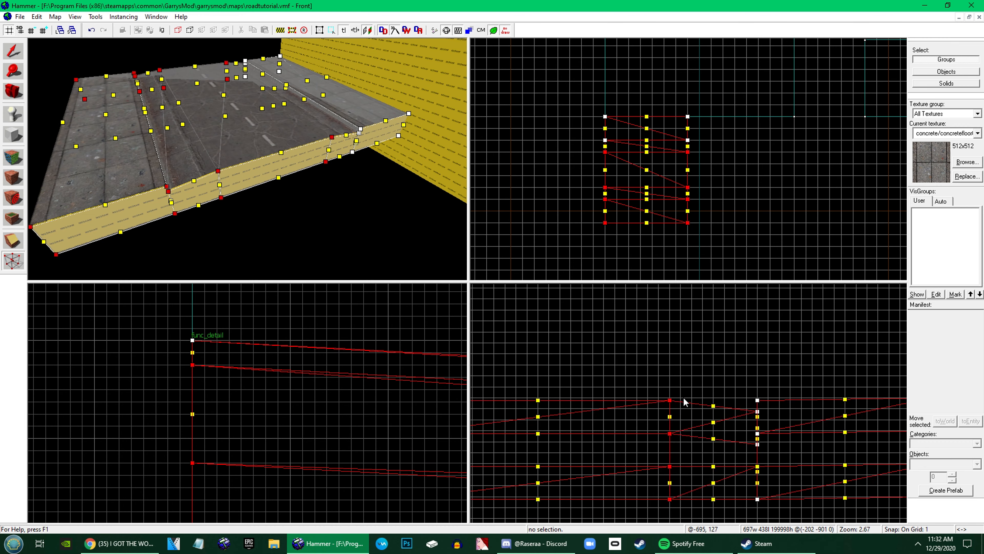
left_click_drag(698, 425, 697, 406)
scroll(697, 410, "down", 6)
left_click(13, 52)
key("z")
key("w")
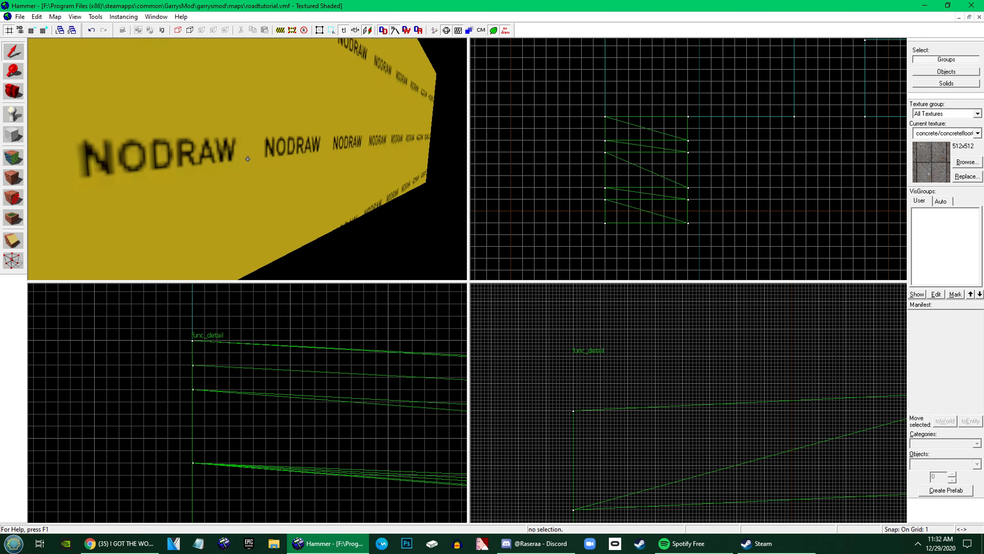
key("z")
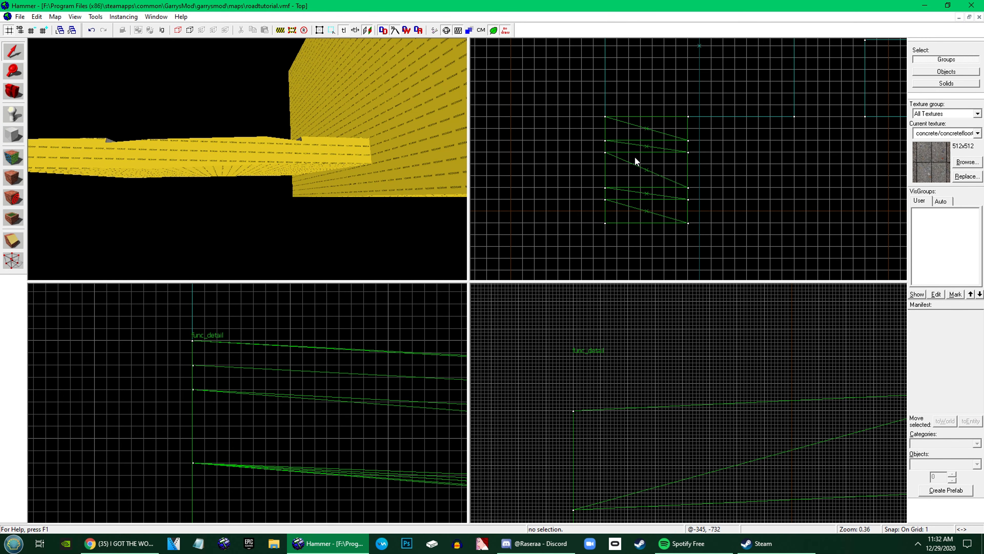
scroll(712, 141, "up", 8)
key("z")
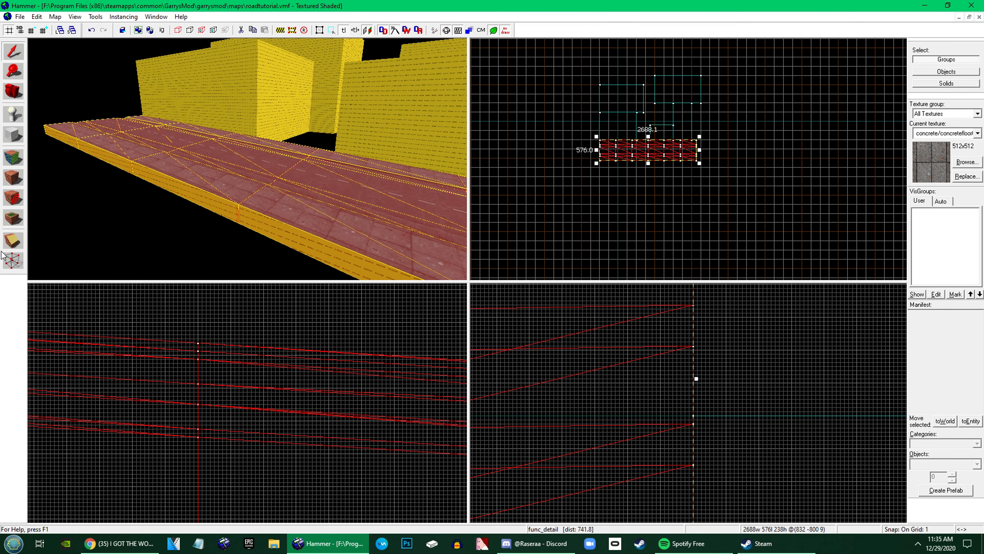
Switch the long multi-section road to vertex manipulation and select the vertices at its west end for a height change
left_click(13, 261)
scroll(638, 145, "up", 4)
left_click_drag(704, 116, 646, 246)
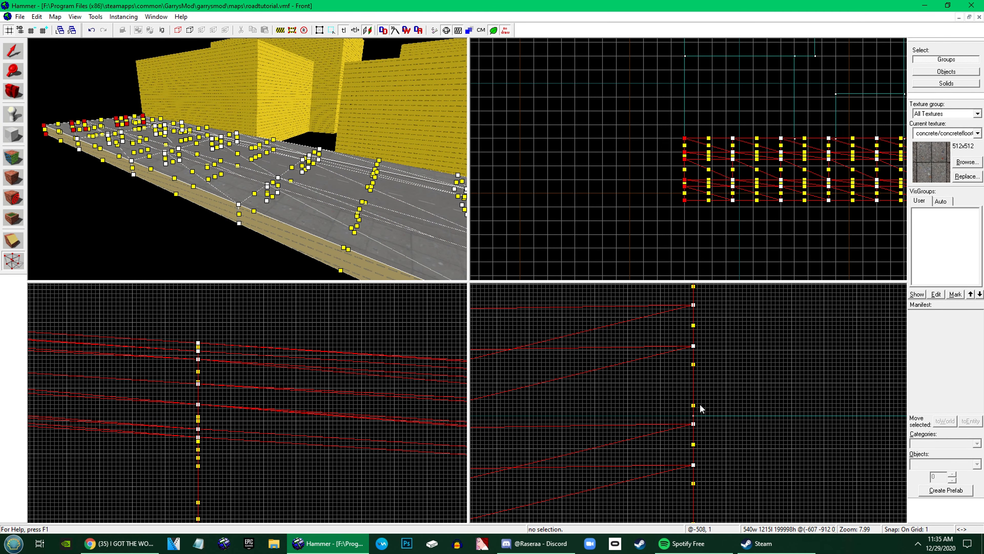
scroll(700, 404, "down", 20)
scroll(662, 390, "up", 9)
scroll(662, 390, "up", 9)
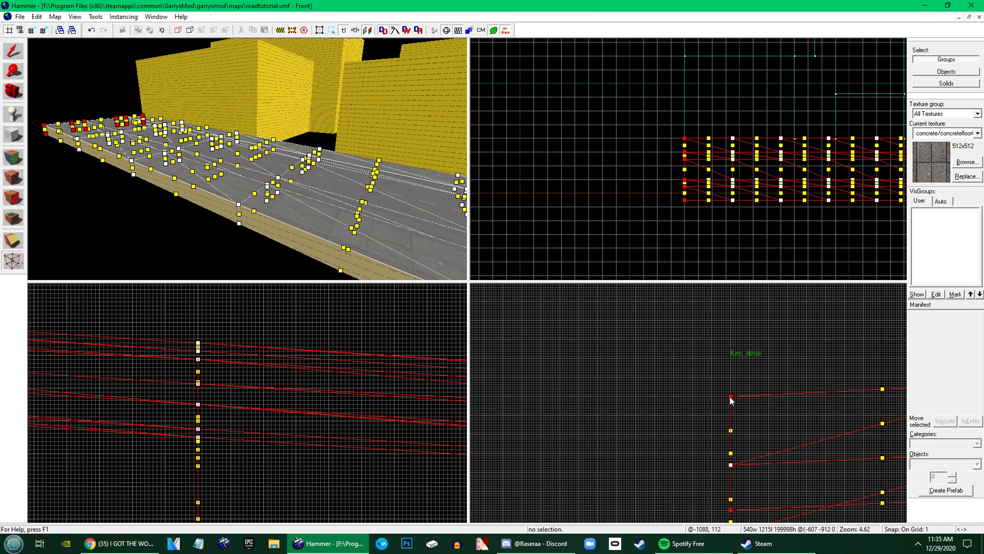
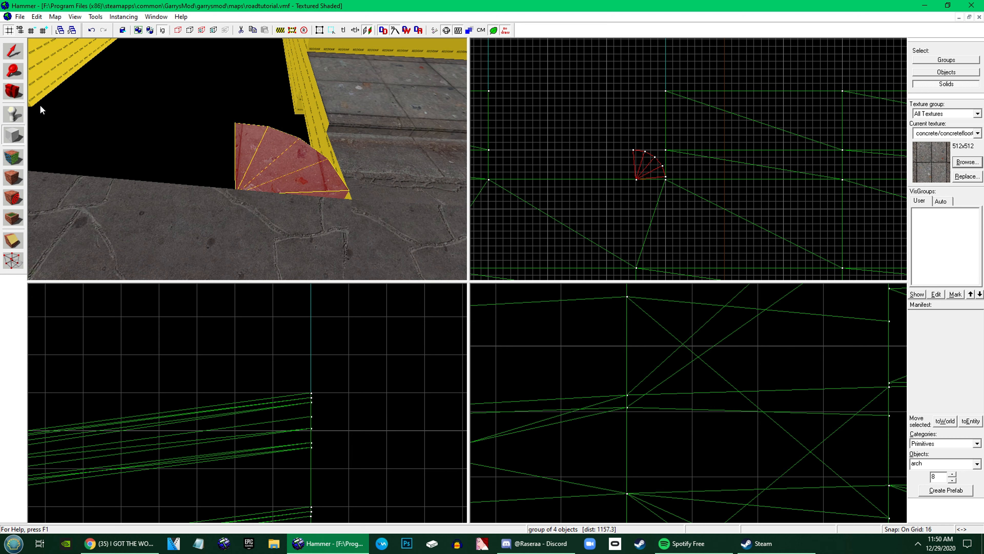
Cover the quarter-circle arch at the road corner with tools/toolsnodraw and reduce its height to 16 units
left_click(12, 157)
left_click(321, 193)
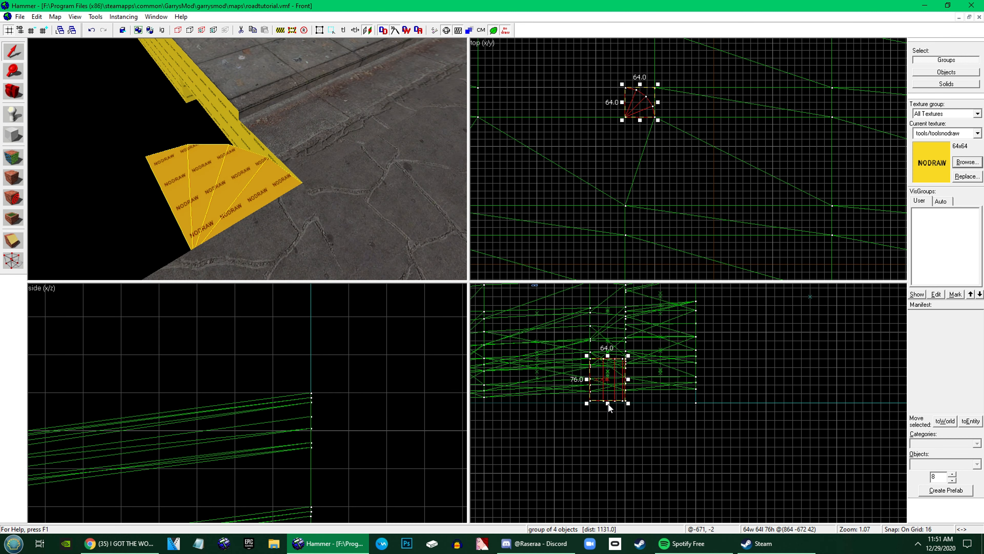
left_click_drag(608, 403, 565, 343)
key("z")
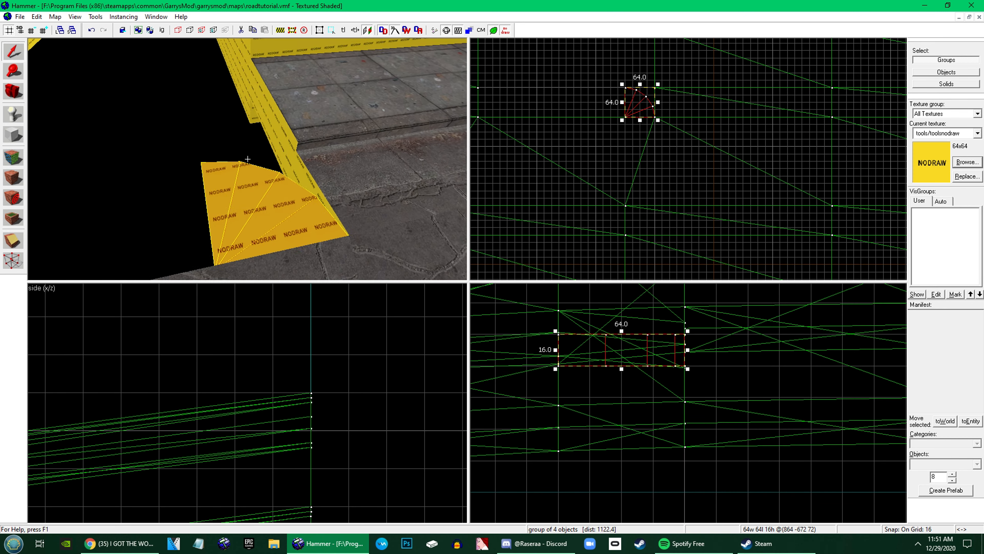
key("w")
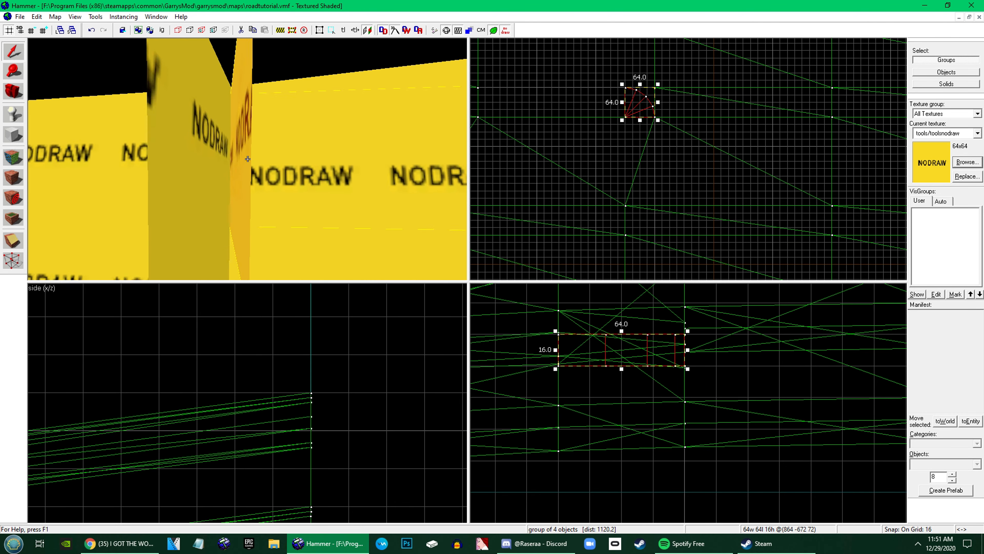
Refine the grid and extend the arch's underside downward to make it 47 units tall
key("z")
key("bracketleft")
key("bracketleft")
key("bracketleft")
key("bracketleft")
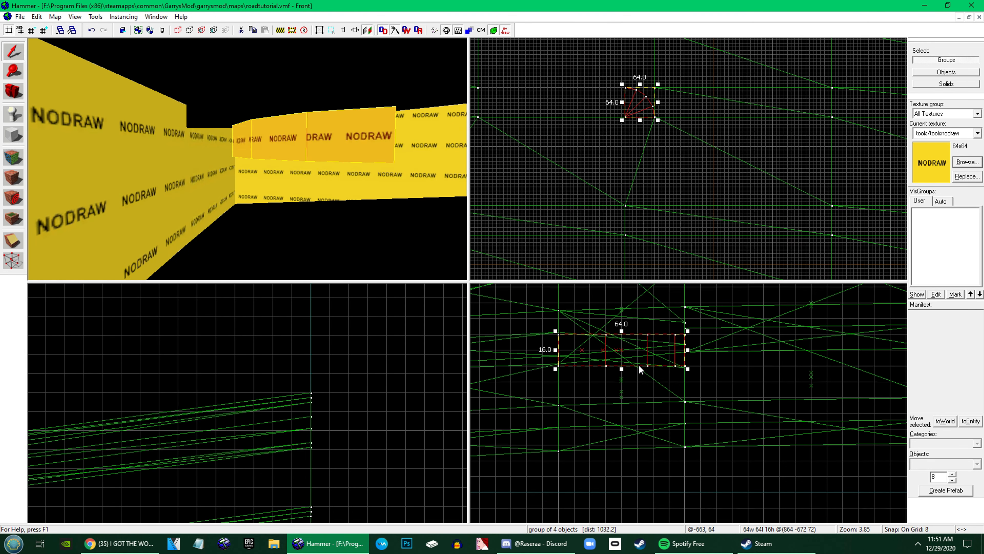
left_click_drag(621, 368, 622, 430)
key("z")
Rotate the arch 180 degrees so its curve faces the opposite way
key("z")
key("z")
key("z")
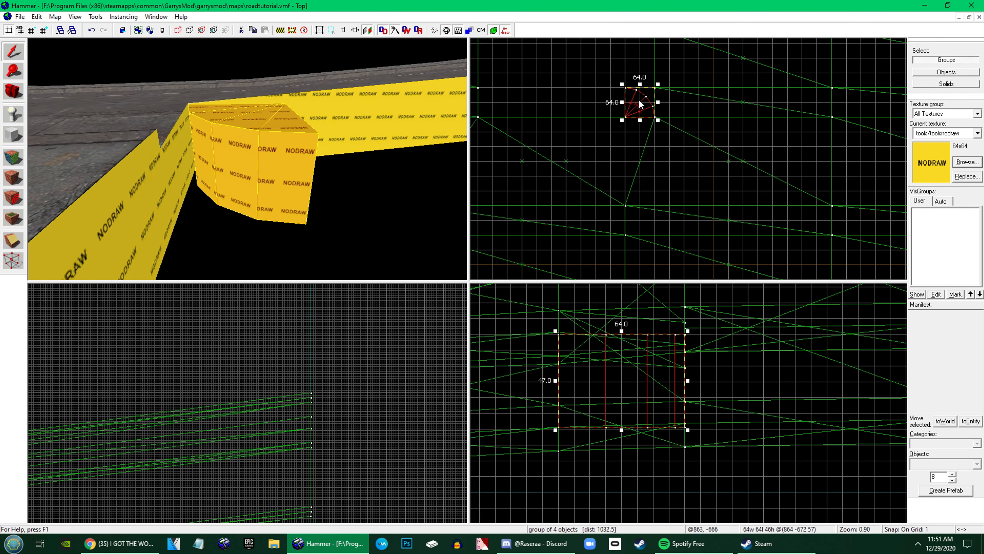
right_click(639, 100)
left_click(662, 248)
double_click(514, 280)
type("180")
key("Return")
Move the vertex at the base of the arch's inner corner vertically to meet the adjoining brush's vertex
key("z")
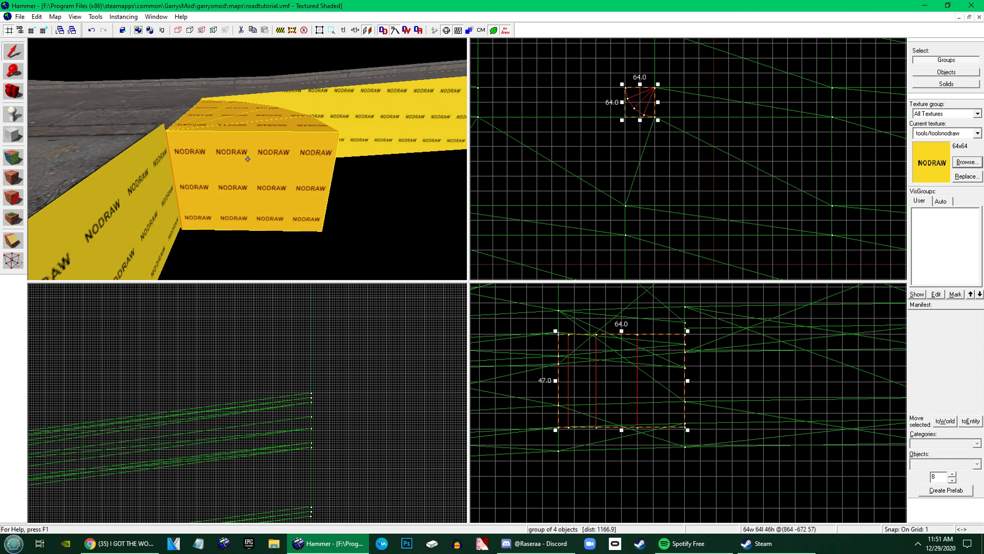
key("w")
key("z")
key("shift+v")
scroll(683, 420, "up", 3)
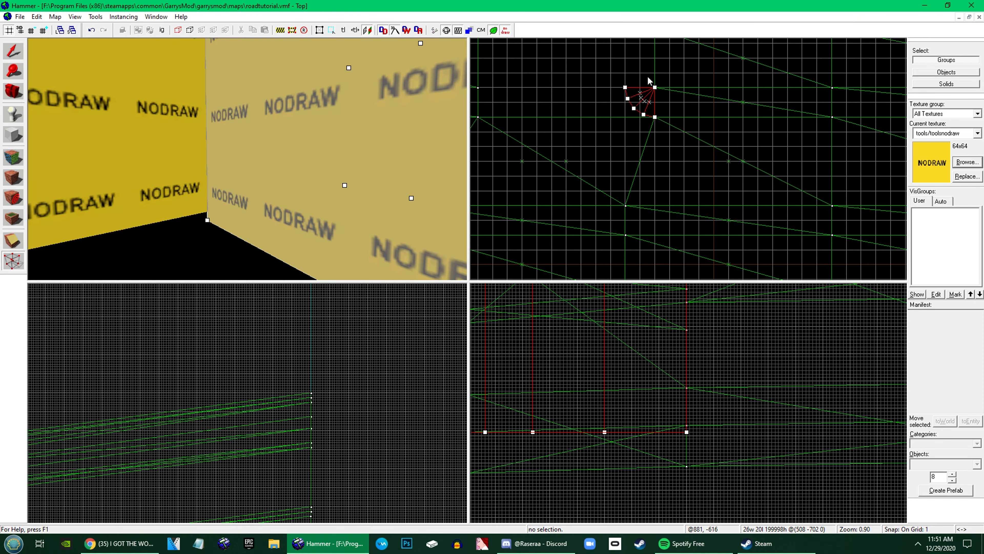
left_click_drag(649, 76, 671, 94)
key("Return")
mouse_move(703, 410)
left_mouse_down()
mouse_move(700, 449)
mouse_move(687, 425)
left_mouse_up()
left_click(17, 57)
key("z")
key("s")
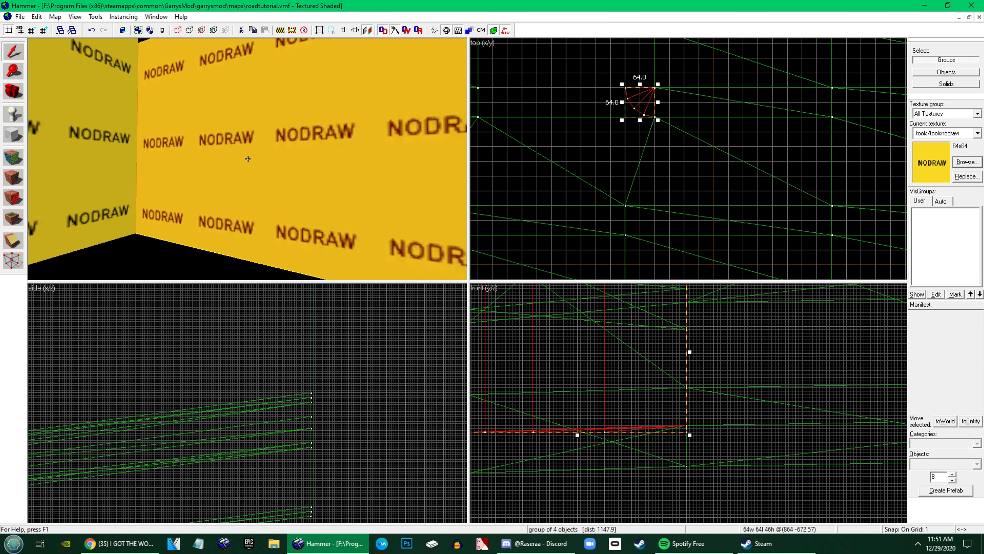
key("w")
key("s")
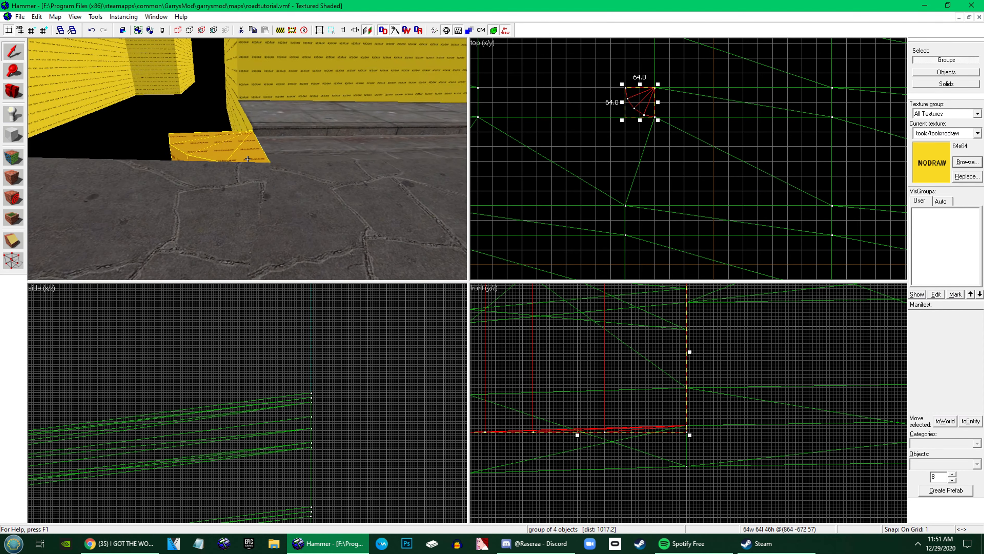
Adjust the height of the arch's inner-corner vertices to fit the surrounding brushes and leave vertex editing
key("w")
key("d")
key("s")
key("z")
left_click(14, 259)
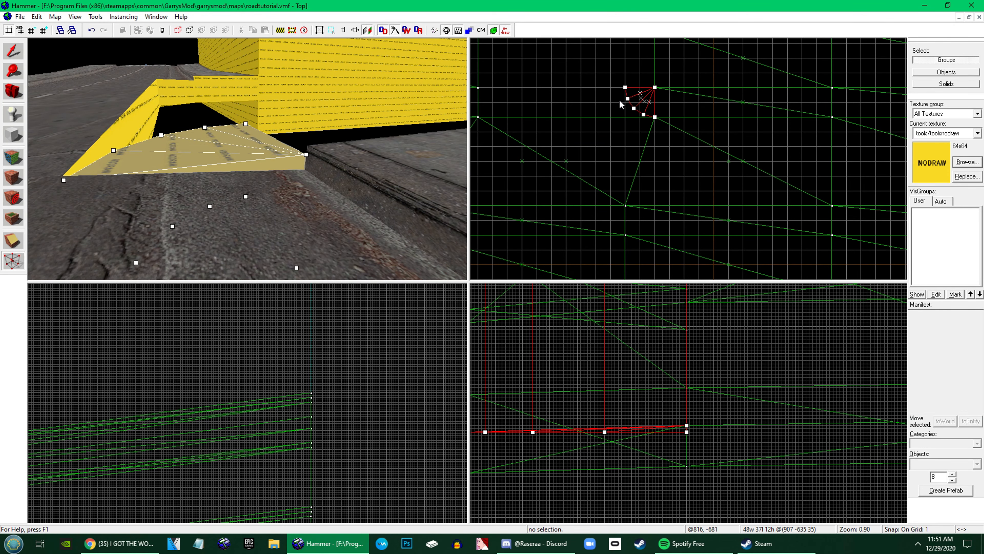
scroll(651, 83, "up", 3)
left_click_drag(640, 81, 672, 100)
scroll(692, 411, "down", 5)
mouse_move(692, 408)
left_mouse_down()
mouse_move(693, 294)
mouse_move(695, 325)
left_mouse_up()
key("Return")
scroll(688, 376, "up", 8)
key("shift+s")
scroll(644, 121, "down", 1)
left_click(14, 265)
key("z")
key("w")
key("z")
key("Escape")
key("shift+b")
scroll(651, 93, "up", 12)
mouse_move(654, 90)
left_mouse_down()
mouse_move(671, 106)
mouse_move(670, 75)
mouse_move(719, 144)
left_mouse_up()
scroll(671, 76, "down", 9)
scroll(718, 145, "up", 7)
key("Return")
left_click(553, 320)
Create a nodraw block primitive extending from the end of the arch's curve beside the curb
left_click(978, 464)
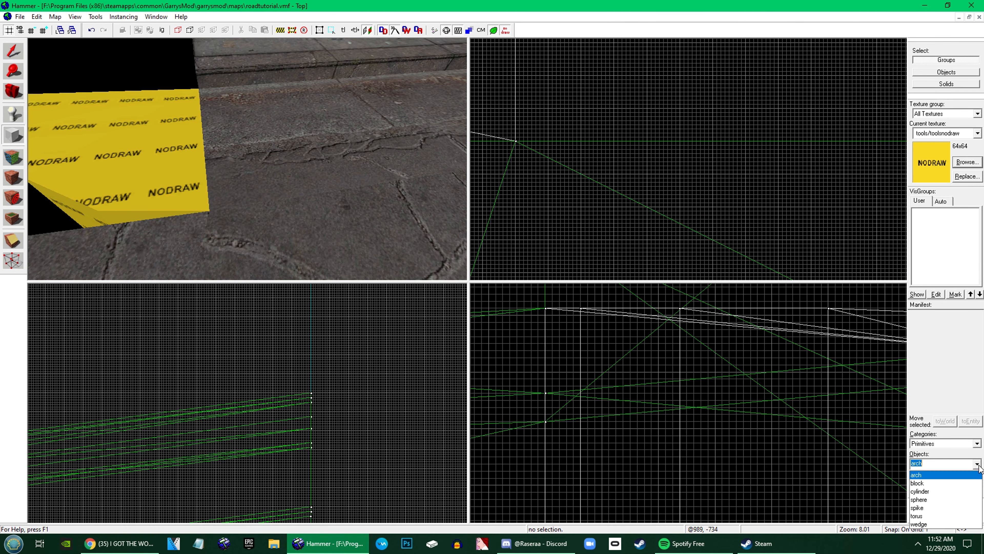
left_click(917, 483)
scroll(519, 144, "down", 7)
mouse_move(515, 141)
left_mouse_down()
mouse_move(542, 171)
mouse_move(590, 86)
left_mouse_up()
scroll(590, 86, "up", 9)
key("Return")
Apply the curb texture concrete/concretefloor033q to the block's upper face and left-justify it
key("shift+a")
left_click(399, 136)
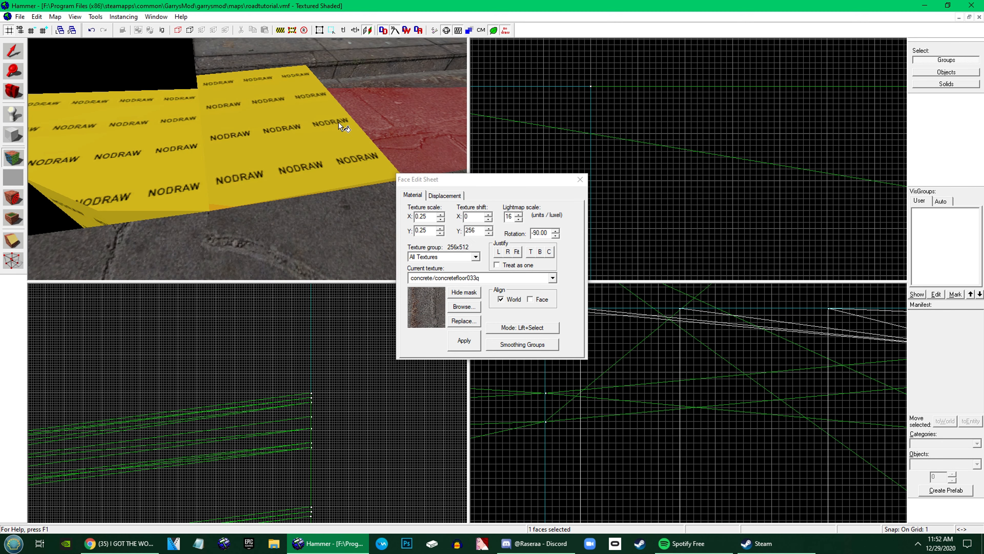
right_click(338, 121, "alt")
key("z")
key("a")
key("z")
left_click(247, 159)
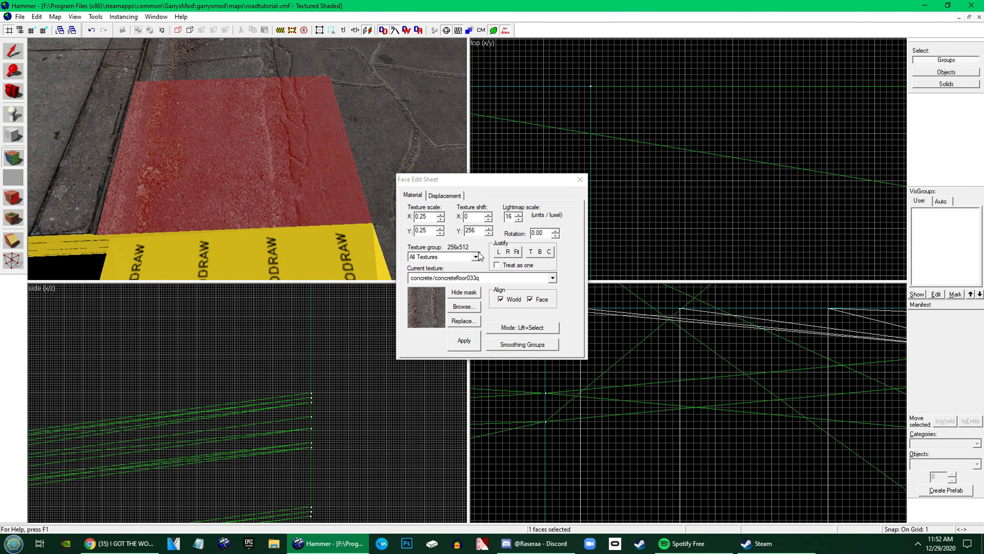
left_click(498, 252)
key("z")
key("d")
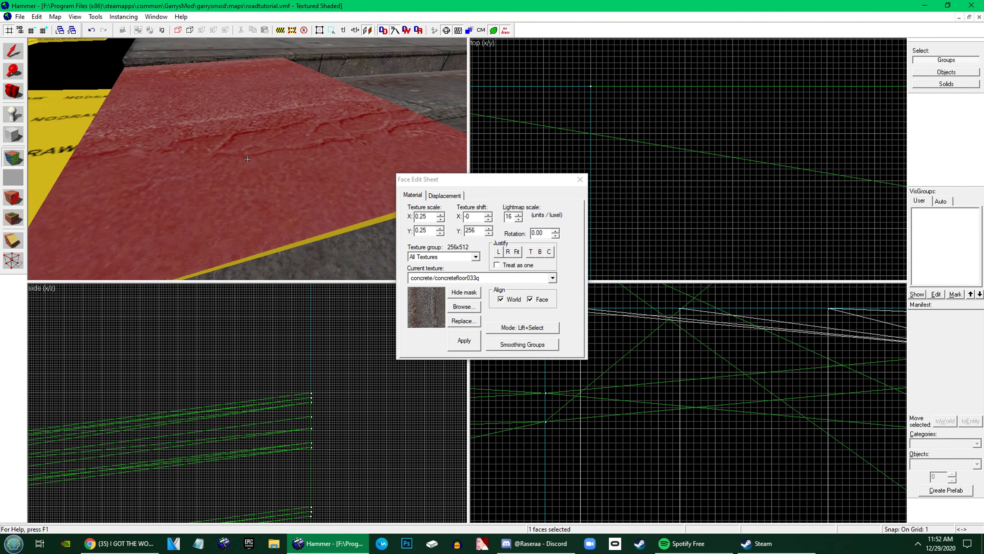
Wrap the curb texture from the block onto the top and outer side of the arch's first segment
key("z")
right_click(333, 176, "alt")
key("z")
key("z")
left_click(309, 177)
key("z")
key("a")
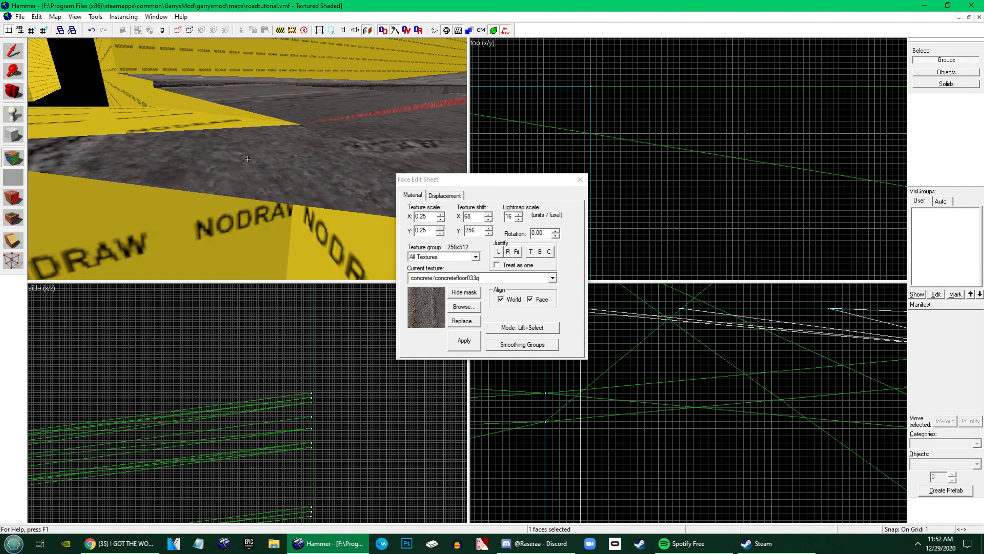
key("z")
right_click(225, 160, "alt")
key("z")
key("a")
key("z")
left_click(246, 208)
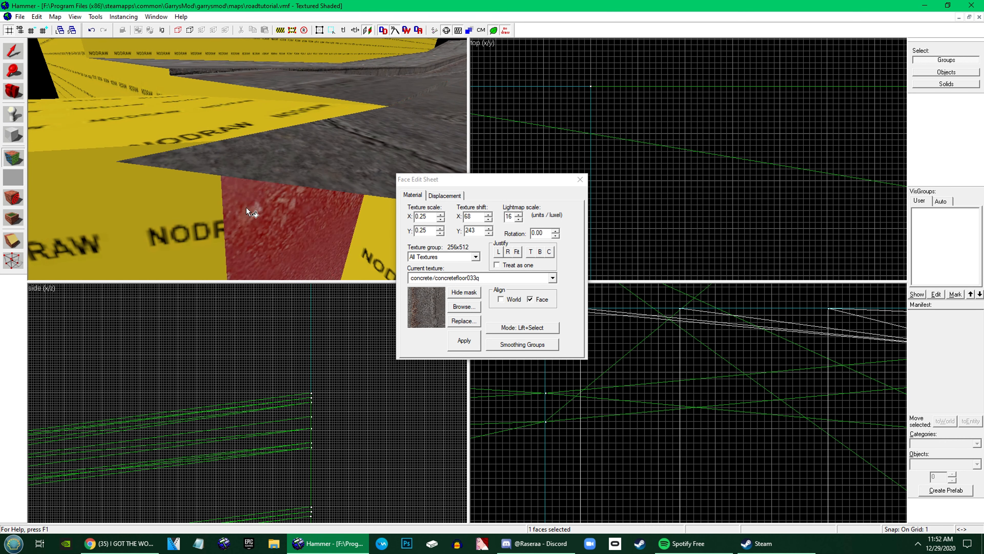
Continue the aligned curb texture around the outer side and top of the arch's second segment
left_click(211, 188)
key("a")
key("z")
key("z")
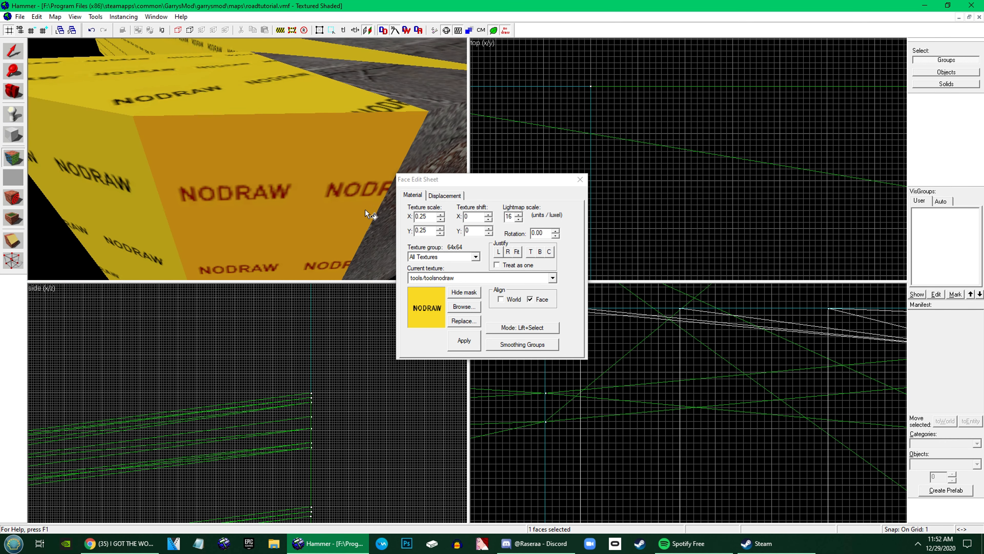
left_click(381, 224)
right_click(303, 181, "alt")
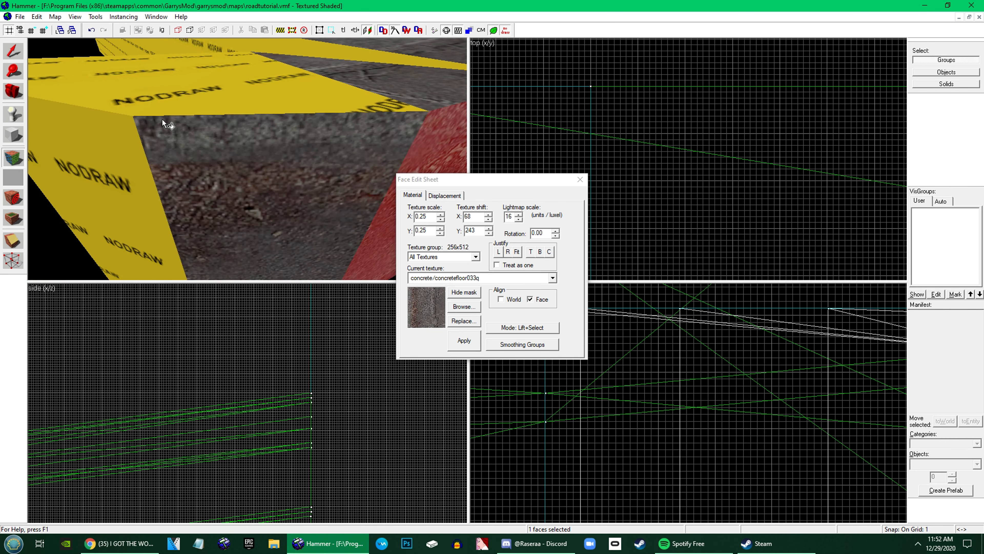
left_click(178, 136)
right_click(202, 94, "alt")
right_click(137, 145, "alt")
Wrap the curb texture around the outer sides and tops of the arch's remaining segments
key("z")
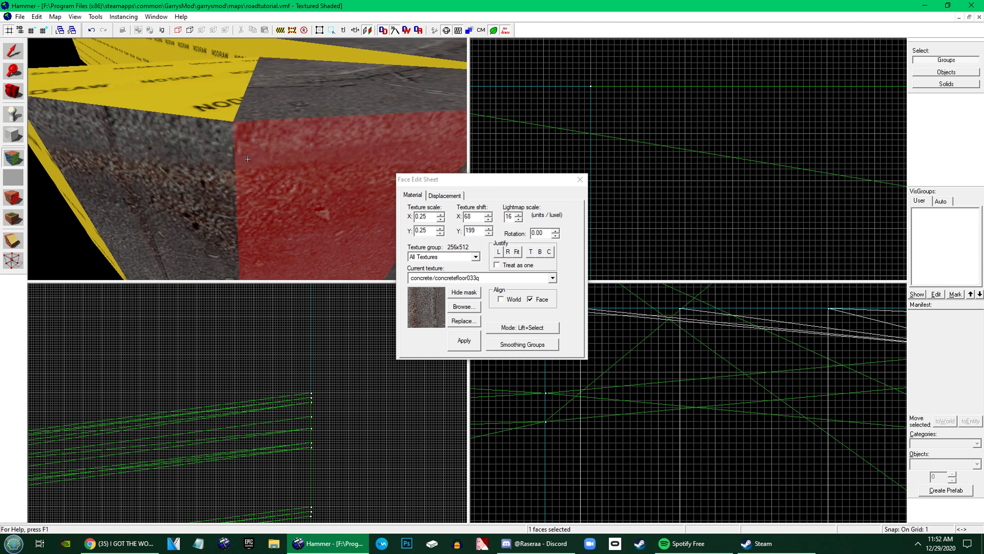
key("a")
key("z")
left_click(218, 172)
key("z")
key("z")
right_click(319, 151, "alt")
right_click(260, 238, "alt")
left_click(230, 226)
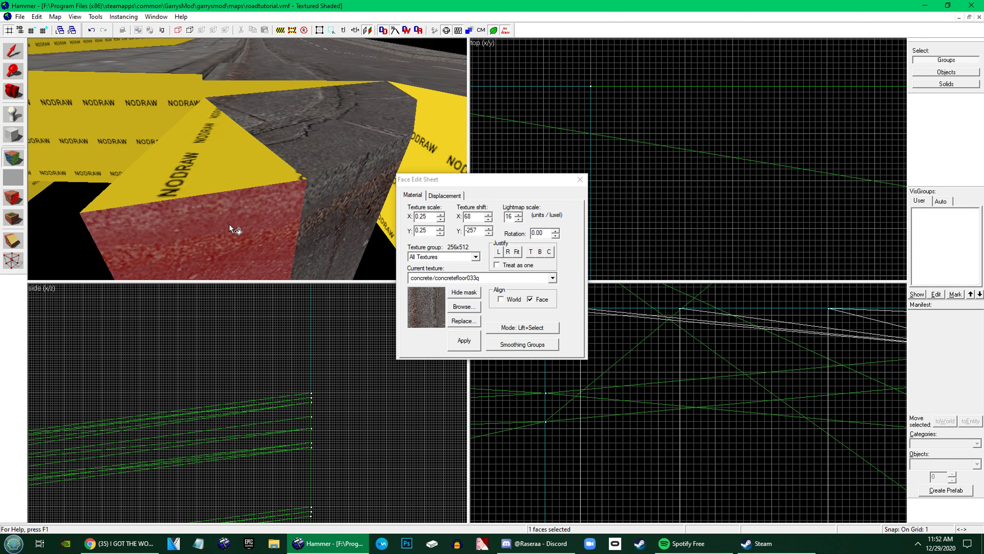
right_click(218, 170, "alt")
Leave texture editing and select the textured arch
key("z")
key("w")
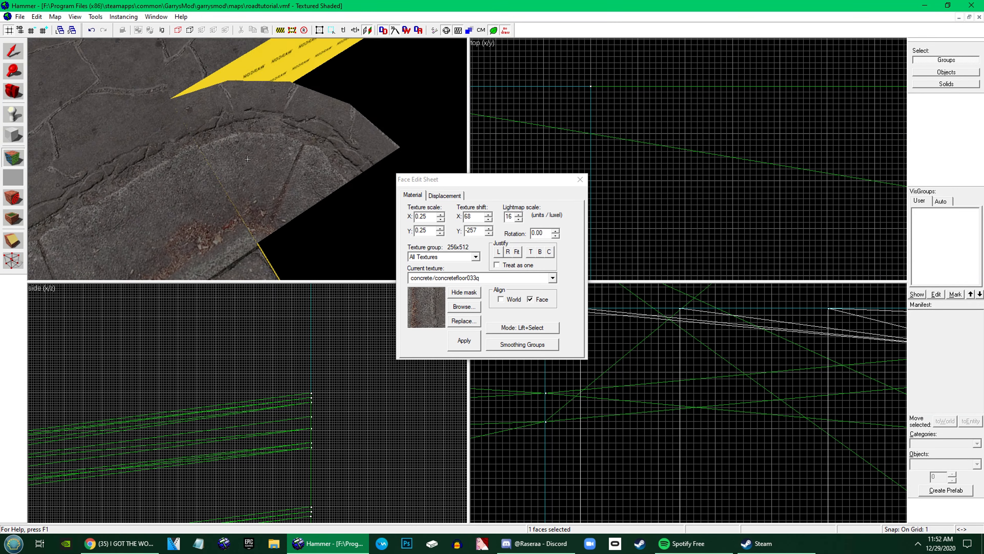
key("z")
left_click(12, 57)
key("z")
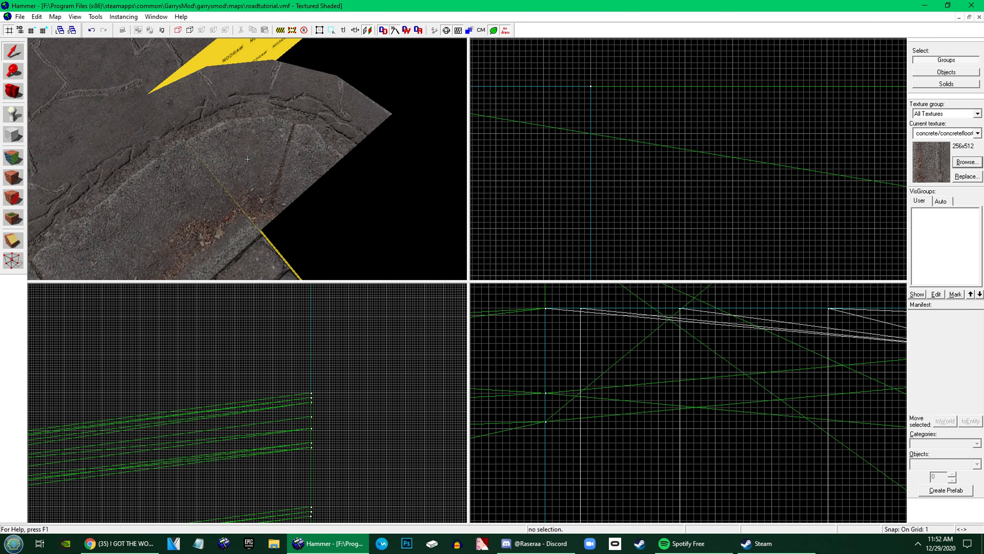
left_click(247, 159)
key("z")
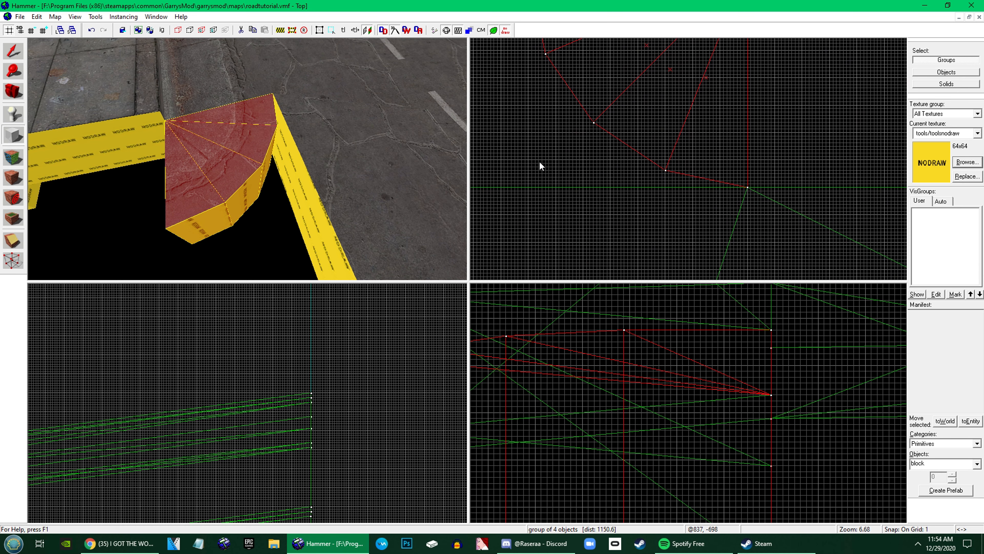
Draw a 7 by 10 unit nodraw block southwest of the arch and split it diagonally into two triangular brushes
left_click_drag(501, 126, 525, 160)
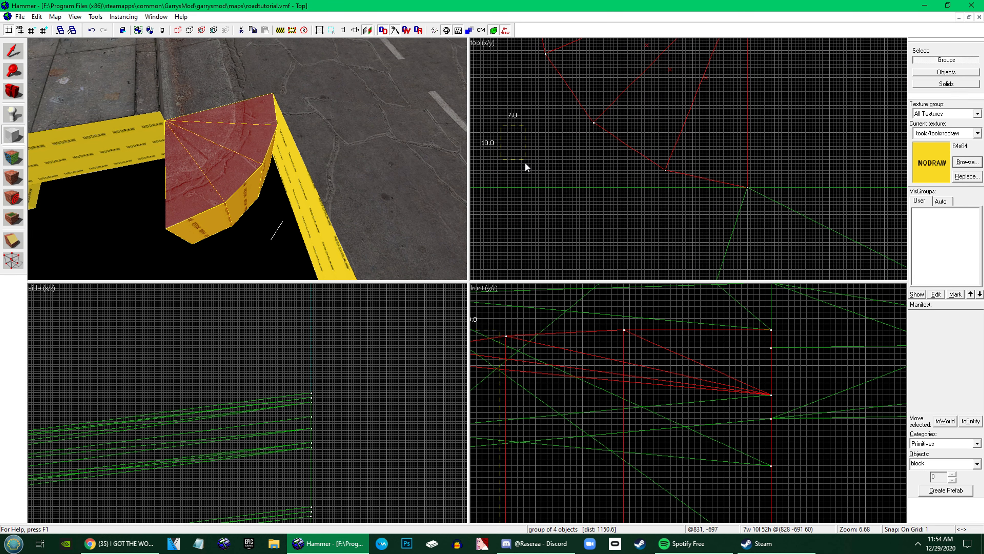
key("Return")
scroll(681, 241, "down", 3)
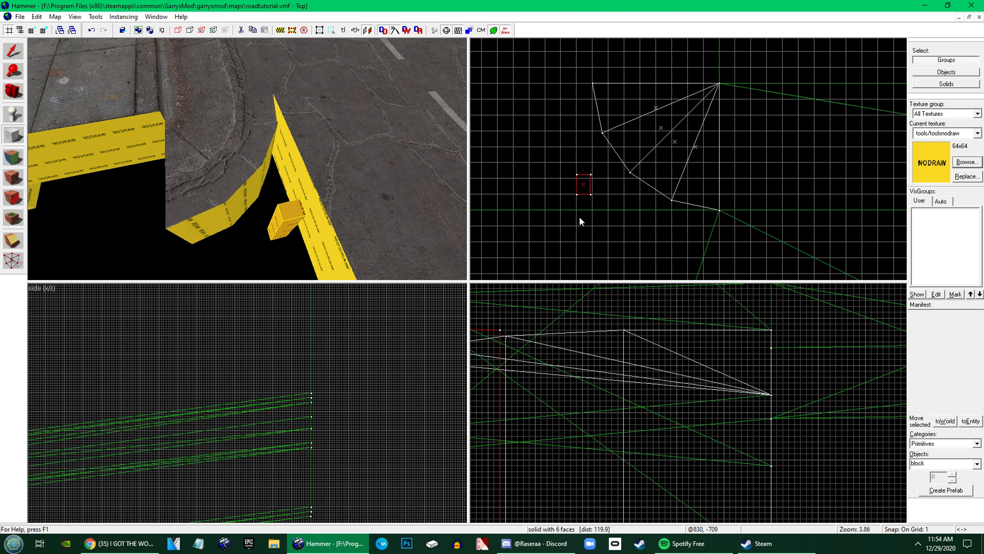
left_click(12, 240)
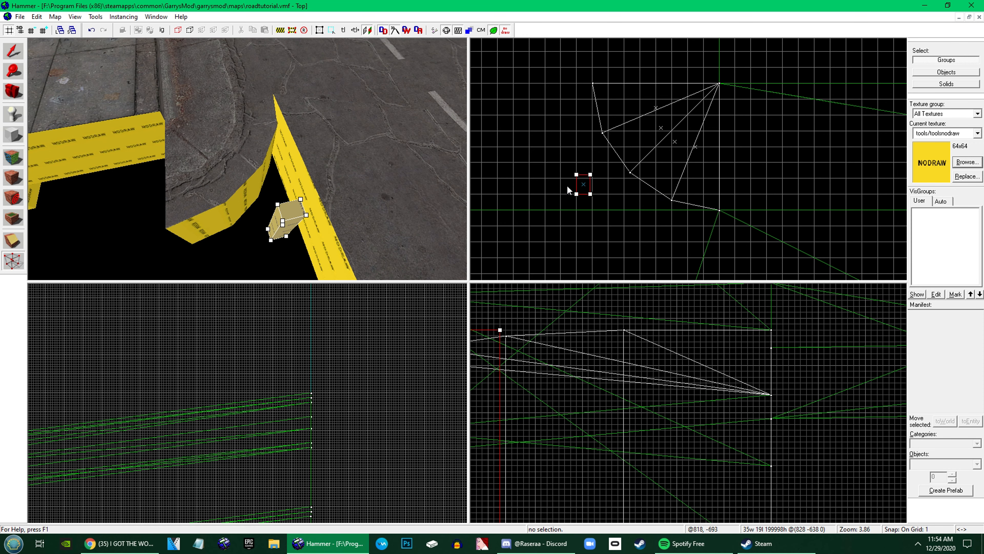
scroll(583, 186, "up", 3)
mouse_move(568, 161)
left_mouse_down()
mouse_move(616, 216)
mouse_move(609, 221)
left_mouse_up()
key("Return")
left_click(13, 50)
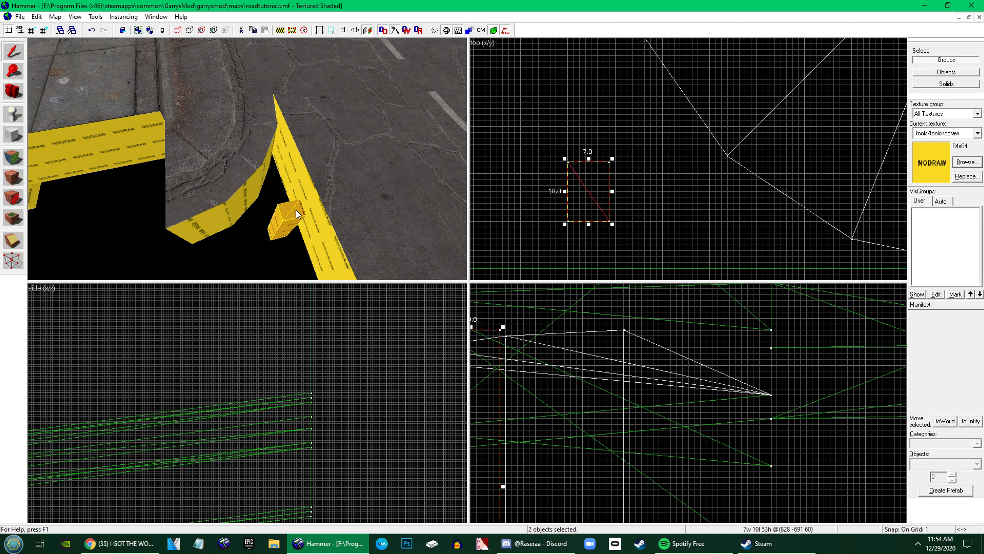
Move one triangular brush so its tip meets the arch's northwest corner
scroll(601, 214, "down", 5)
left_click_drag(597, 205, 631, 94)
scroll(613, 100, "up", 7)
Reshape the triangle's vertices so one edge follows the arch's first curve segment and the third corner lies outside it
left_click(13, 260)
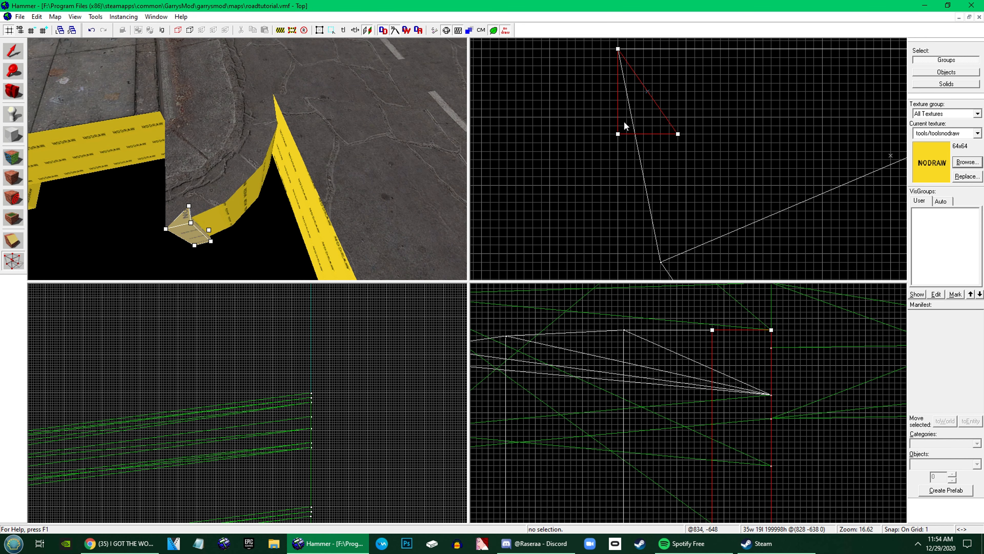
left_click(617, 133)
scroll(617, 134, "down", 5)
mouse_move(623, 140)
left_mouse_down()
mouse_move(577, 261)
mouse_move(641, 106)
mouse_move(630, 134)
mouse_move(643, 160)
mouse_move(633, 163)
mouse_move(629, 145)
left_mouse_up()
scroll(630, 134, "up", 7)
Duplicate the triangle and move the copy's vertices to span the arch's second curve segment, keeping the shared outer corner
left_click(13, 52)
scroll(629, 142, "up", 3)
left_click(13, 261)
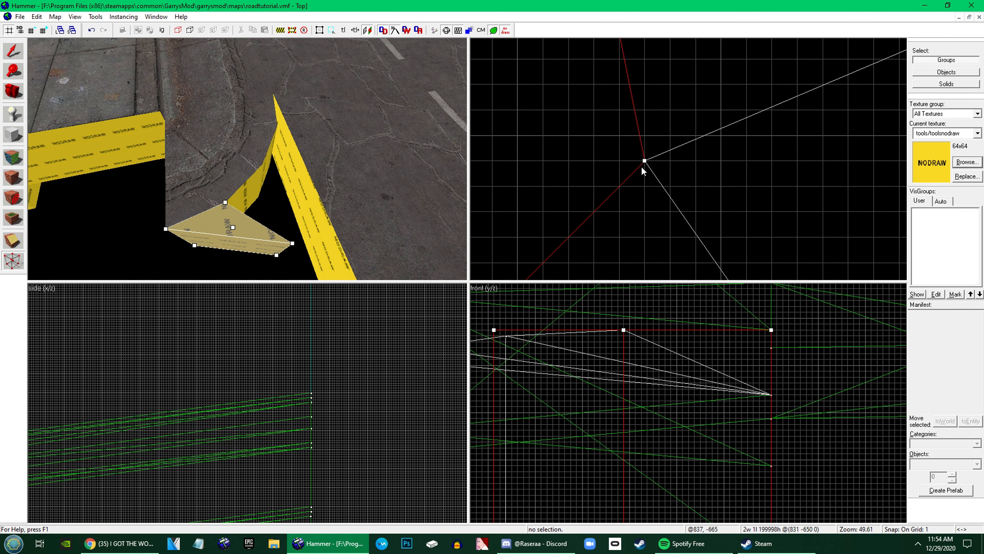
scroll(682, 183, "down", 8)
left_click_drag(682, 183, 679, 186)
scroll(666, 189, "up", 5)
scroll(688, 193, "down", 8)
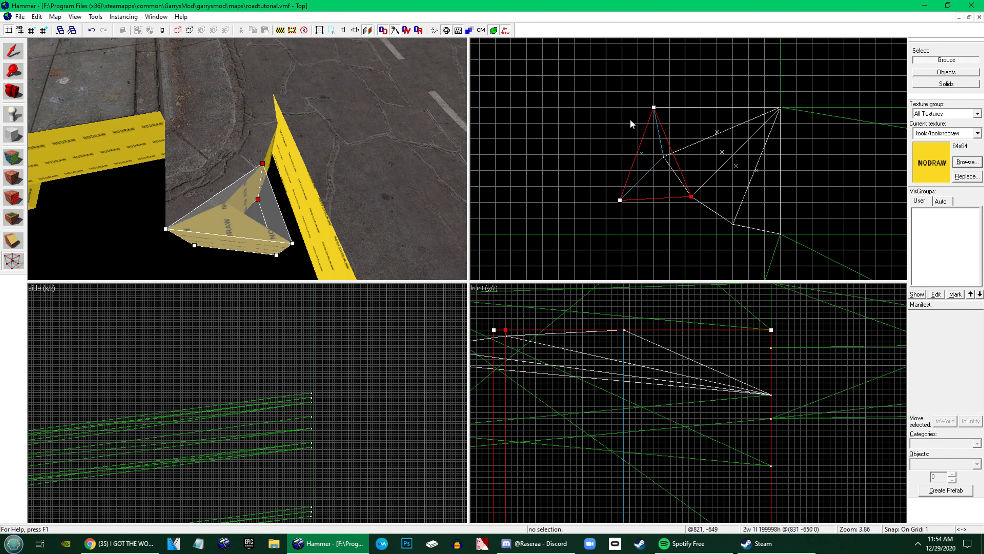
scroll(674, 151, "up", 2)
left_click_drag(654, 108, 617, 168)
scroll(669, 155, "up", 10)
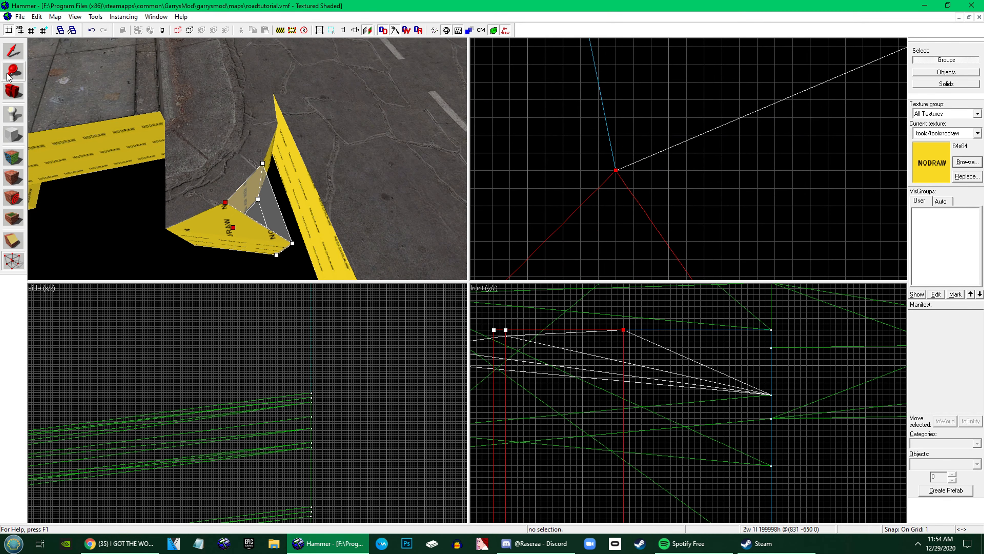
left_click(13, 52)
Duplicate the second triangle and fit the copy's vertices to the arch's third curve segment
scroll(701, 117, "down", 11)
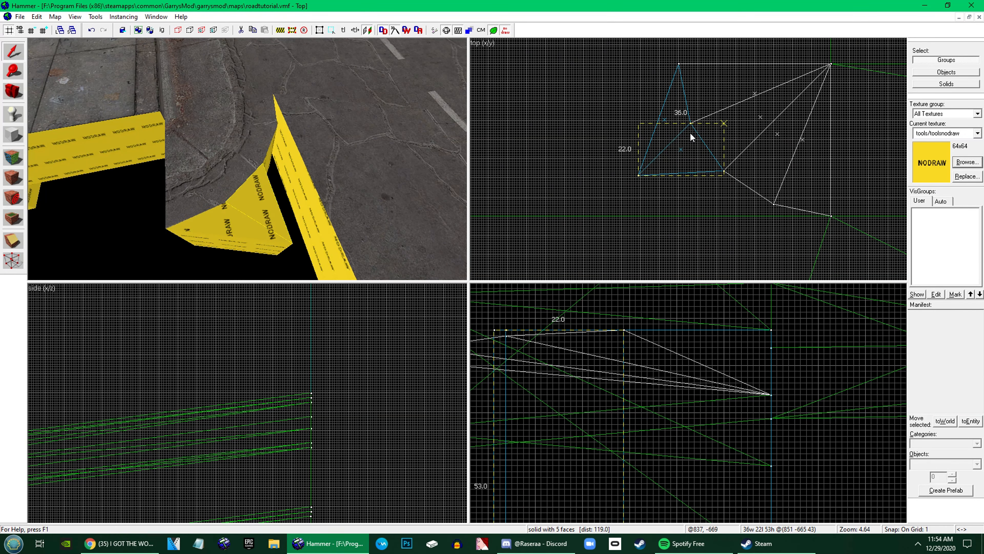
key("shift+v")
scroll(766, 206, "up", 10)
left_click_drag(723, 171, 817, 213)
scroll(807, 212, "down", 11)
scroll(767, 183, "up", 7)
mouse_move(737, 146)
left_mouse_down()
mouse_move(766, 183)
mouse_move(843, 103)
left_mouse_up()
scroll(759, 188, "down", 7)
Fit a fourth triangle's vertices between the arch's last curve segment and the shared outer corner
key("shift+s")
key("shift+v")
left_click_drag(728, 49, 703, 110)
scroll(821, 145, "down", 6)
scroll(706, 120, "up", 7)
left_click(631, 107)
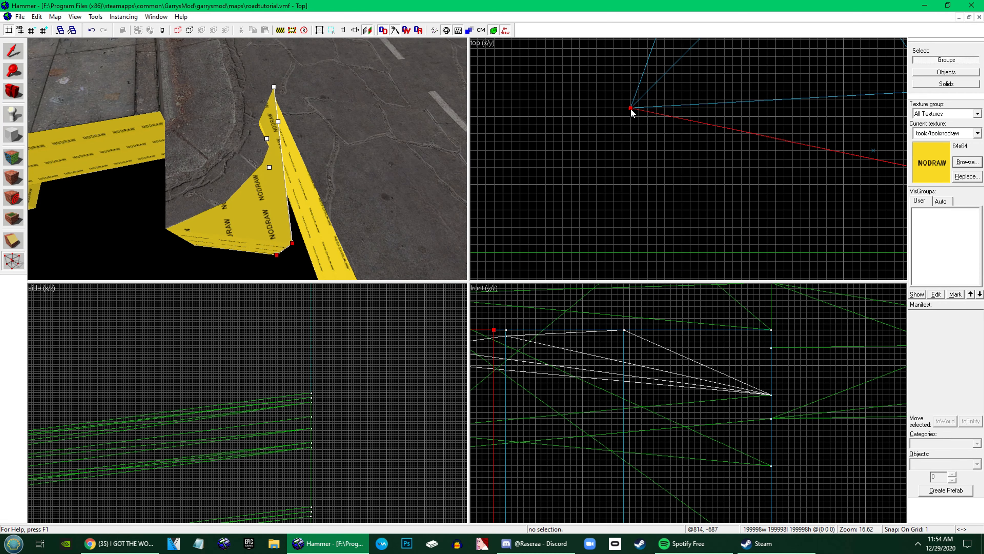
Select the four corner triangles and move their shared outer corner vertex in line with the arch's end at the road edge
left_click(13, 57)
left_click(252, 197)
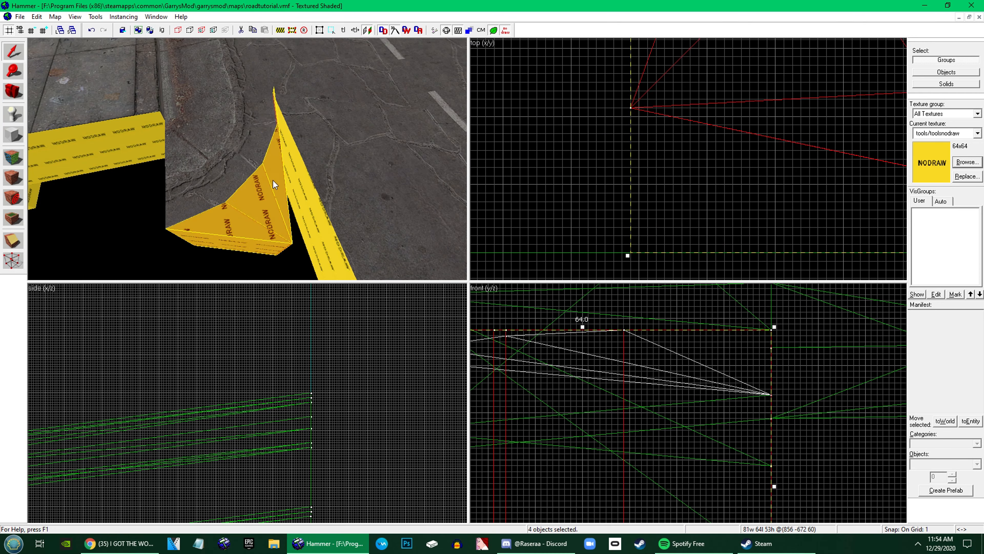
key("shift+v")
scroll(601, 108, "down", 6)
scroll(601, 108, "down", 1)
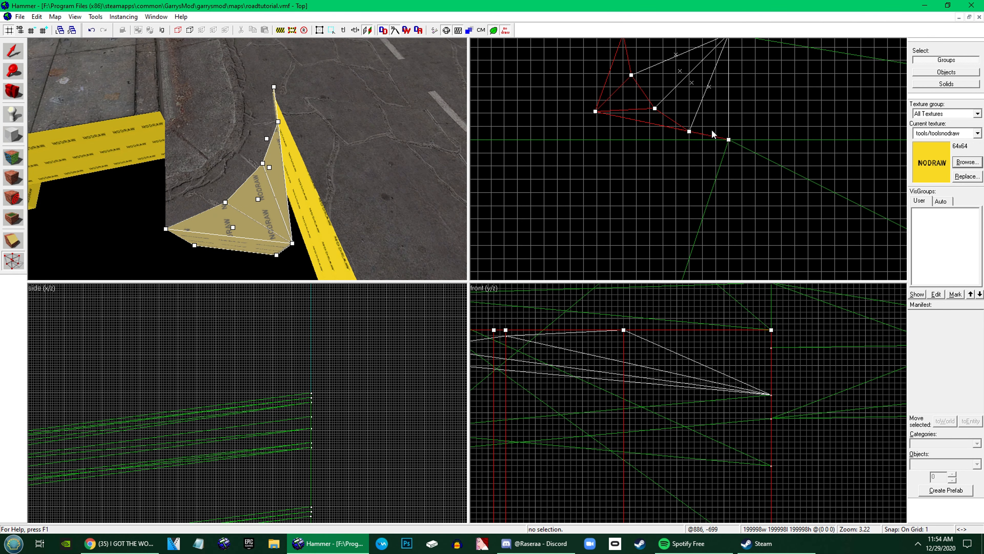
scroll(688, 132, "up", 6)
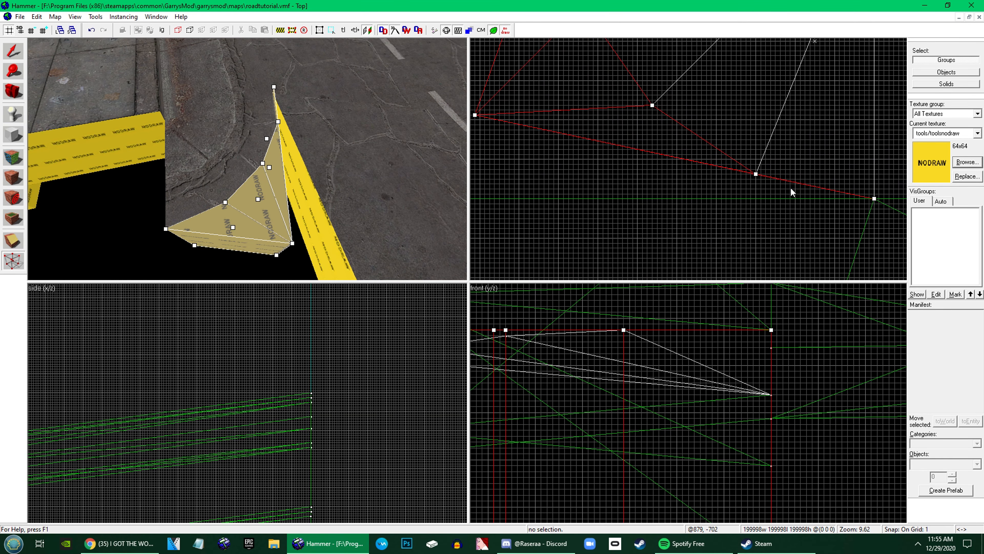
scroll(493, 100, "down", 5)
left_click_drag(565, 107, 570, 162)
scroll(676, 161, "down", 2)
scroll(628, 158, "up", 9)
Select the two road brushes bordering the gap as individual solids and move their shared corner vertices to meet the triangles' outer corner
key("z")
key("z")
left_click(14, 51)
left_click(162, 30)
left_click(178, 233)
left_click(230, 166, "ctrl")
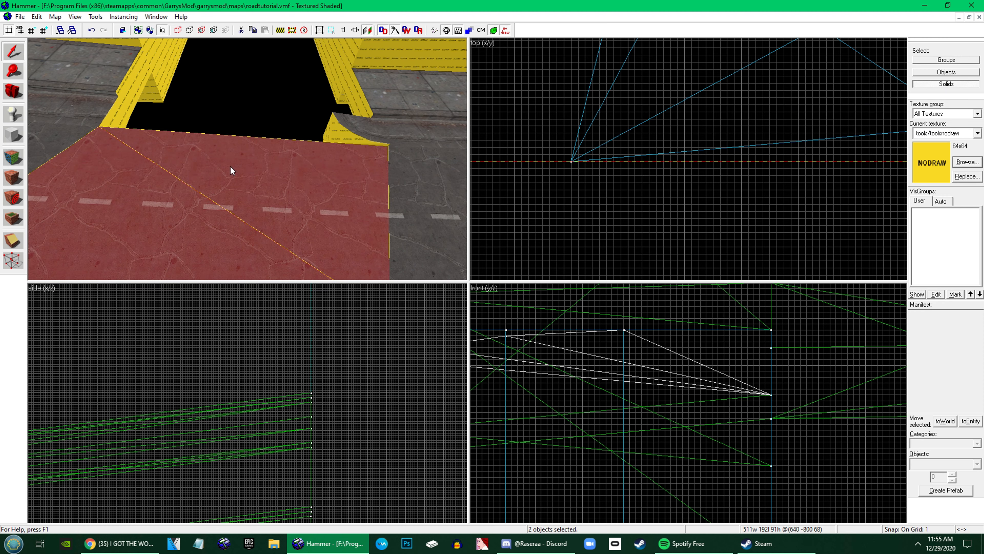
left_click(14, 260)
scroll(607, 162, "down", 14)
scroll(606, 164, "down", 7)
left_click(565, 161)
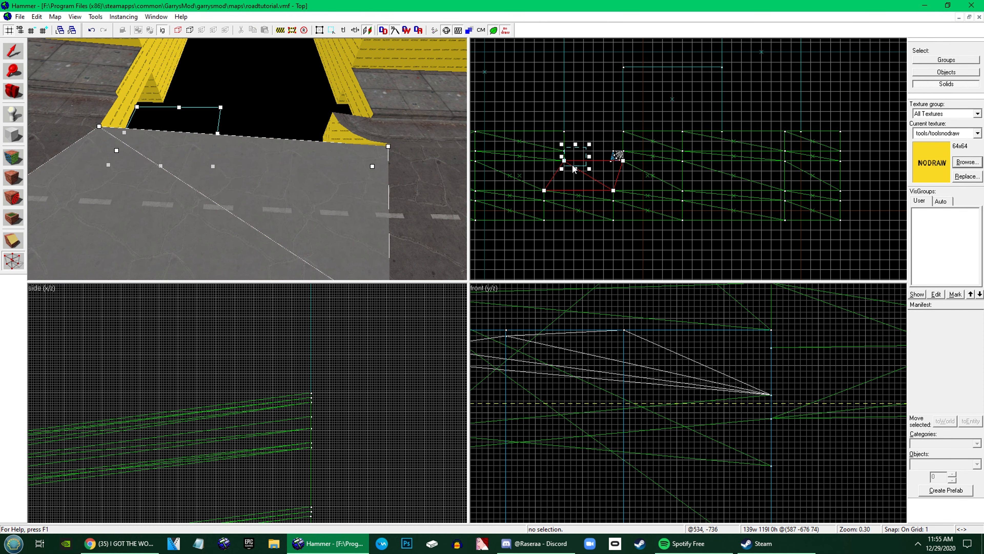
left_click_drag(566, 161, 615, 146)
scroll(618, 158, "up", 10)
scroll(575, 176, "up", 9)
scroll(632, 169, "down", 5)
Lower the triangles' top vertices at two of the arch's curve points to match the curb's height there
left_click(14, 51)
left_click(14, 260)
scroll(773, 372, "down", 2)
left_click_drag(820, 380, 820, 387)
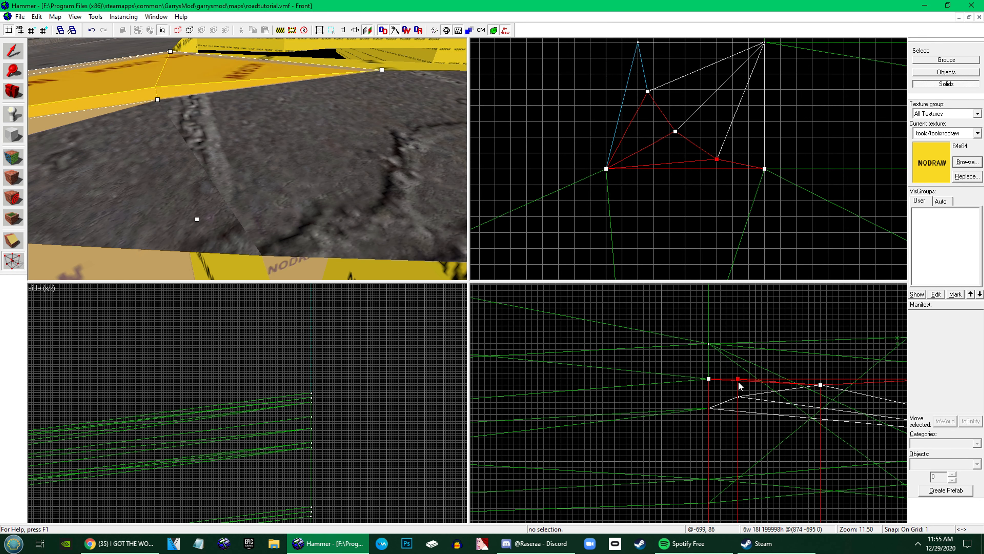
left_click_drag(739, 380, 738, 396)
Lower the last triangle's end vertex at the road edge to the arch's end height, leaving the shared outer corner in place
left_click(709, 377)
left_click(85, 68)
left_click_drag(781, 191, 750, 145)
left_click_drag(708, 379, 709, 408)
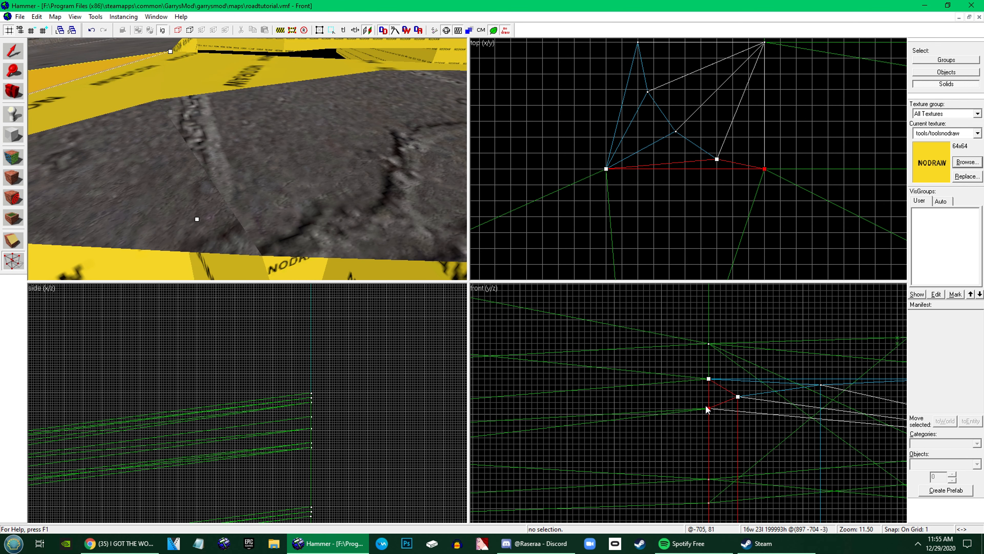
left_click(13, 51)
key("z")
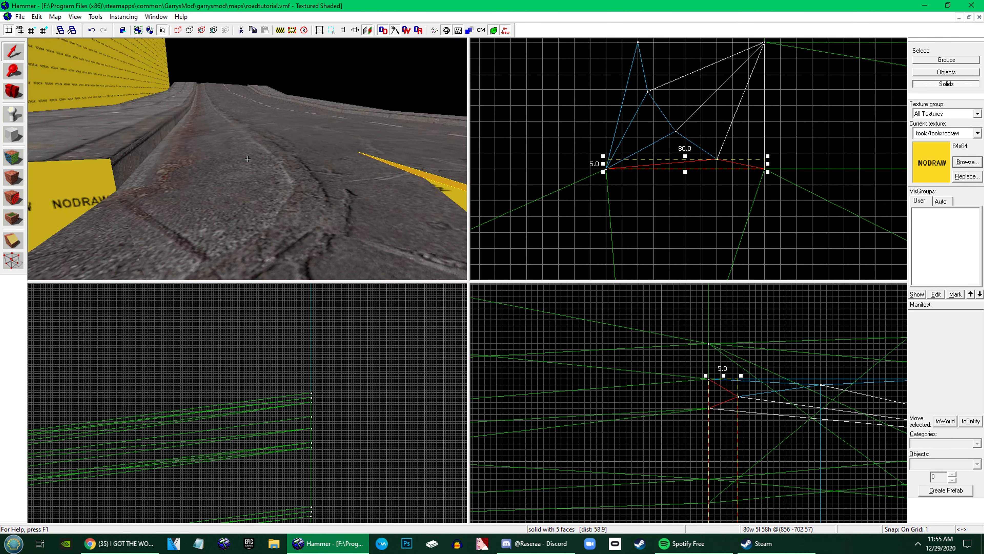
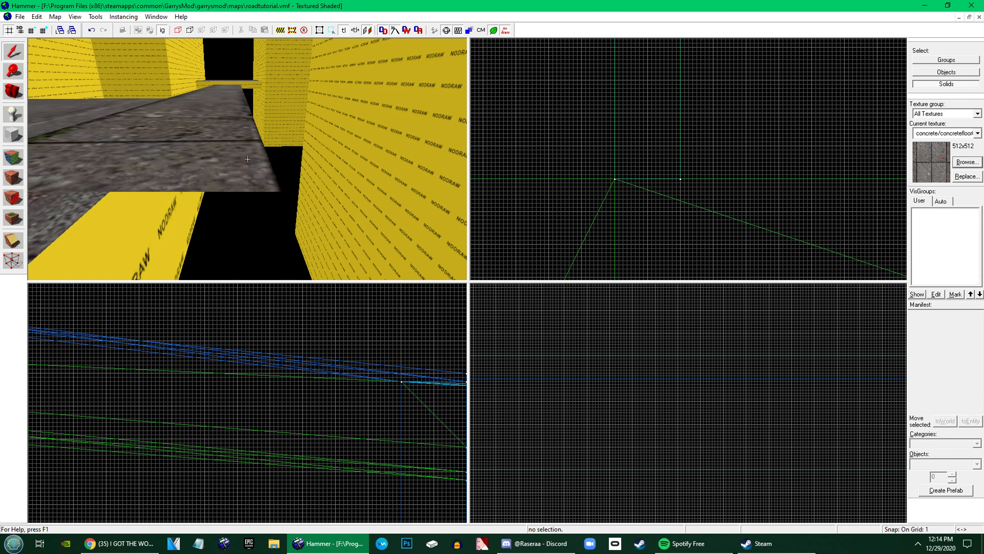
Select the curb's top face beside the nodraw wall for texture editing and shift its texture along X
key("w")
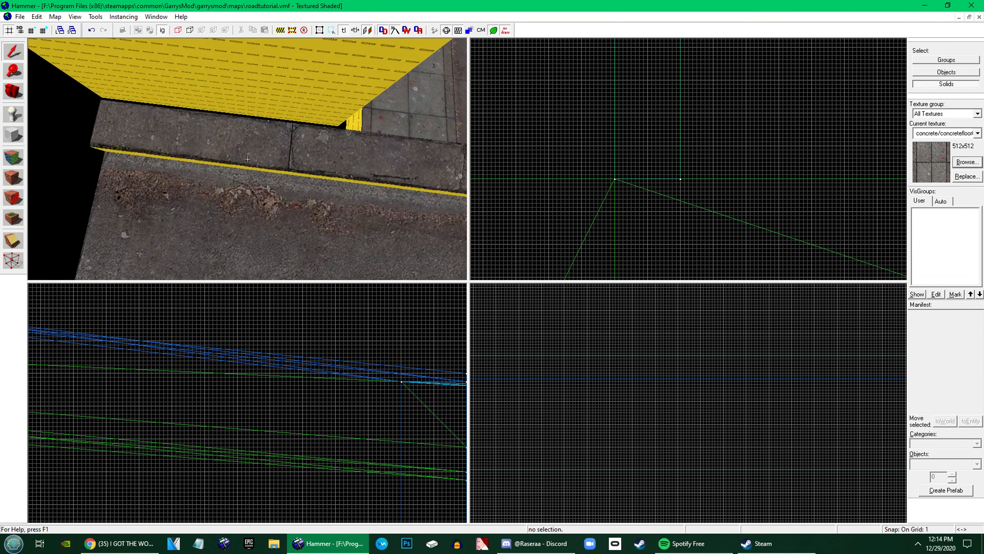
key("z")
left_click(14, 157)
left_click(221, 186)
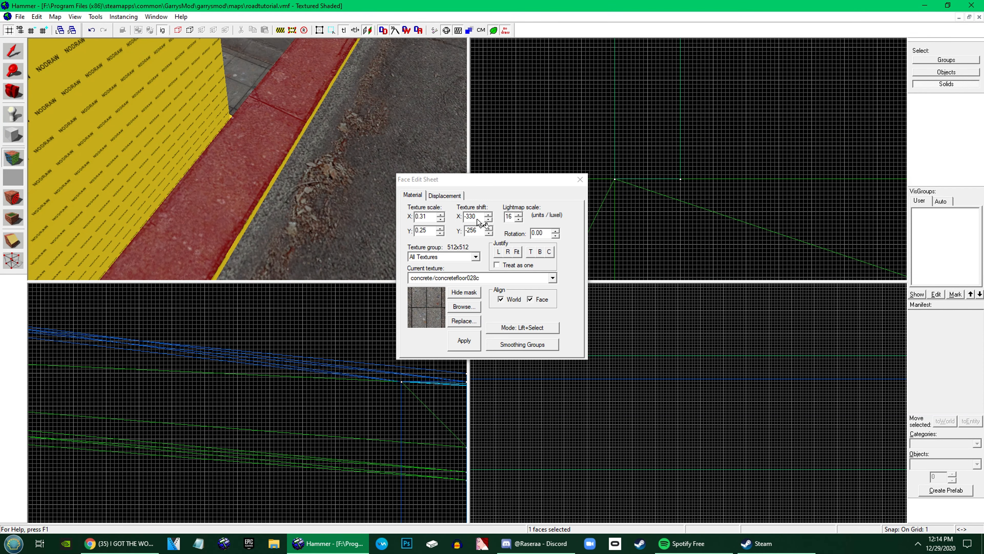
scroll(476, 218, "up", 1)
Select all ten brushes of the 320 by 192 unit side-road section
left_click(13, 52)
scroll(703, 222, "up", 5)
left_click(248, 171)
key("z")
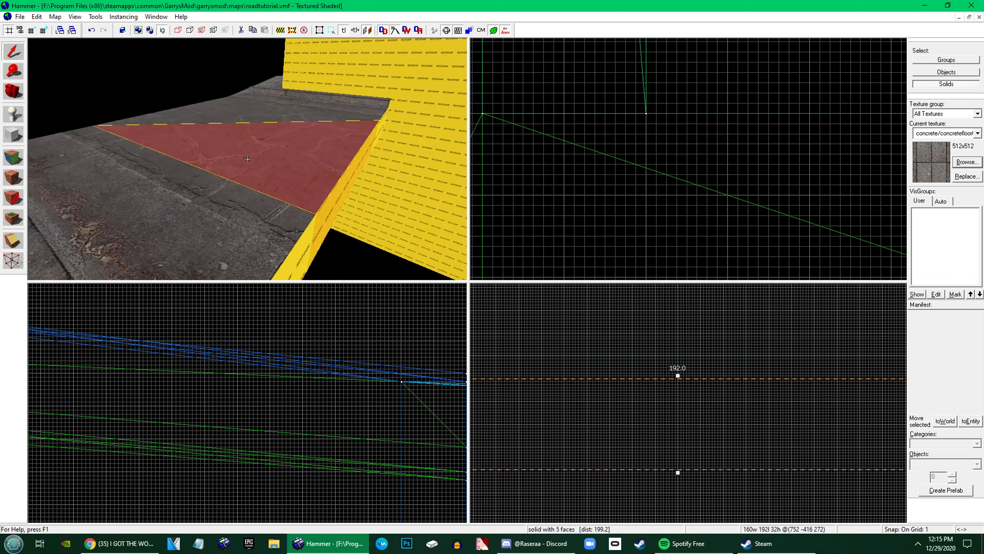
key("z")
left_click(272, 180, "ctrl")
key("z")
key("z")
key("s")
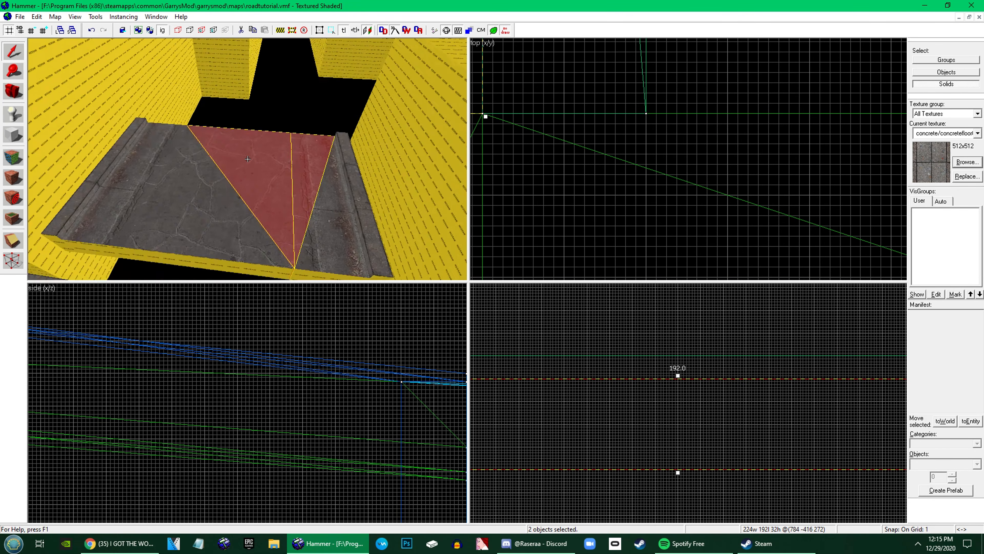
key("z")
scroll(587, 184, "down", 10)
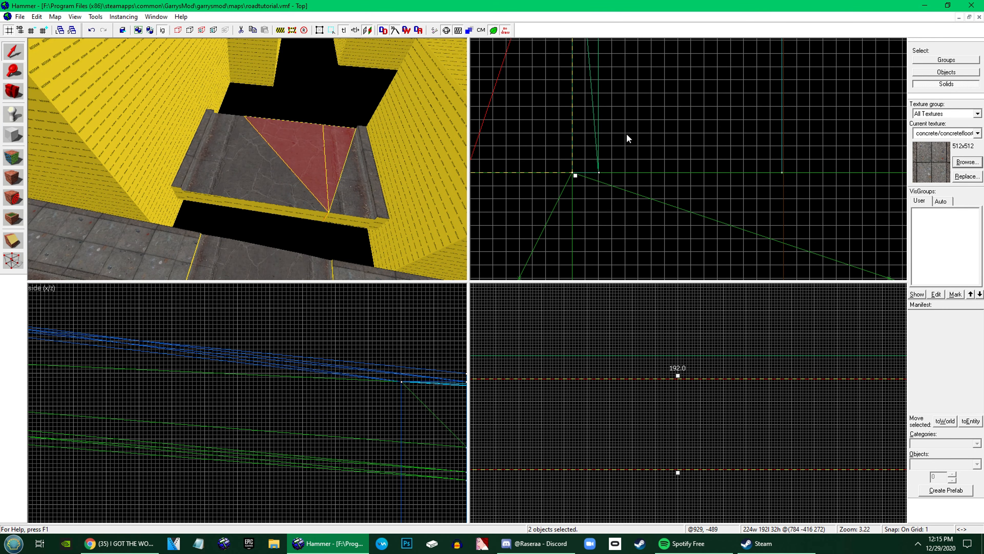
scroll(627, 120, "down", 11)
left_click_drag(639, 105, 542, 102)
key("Return")
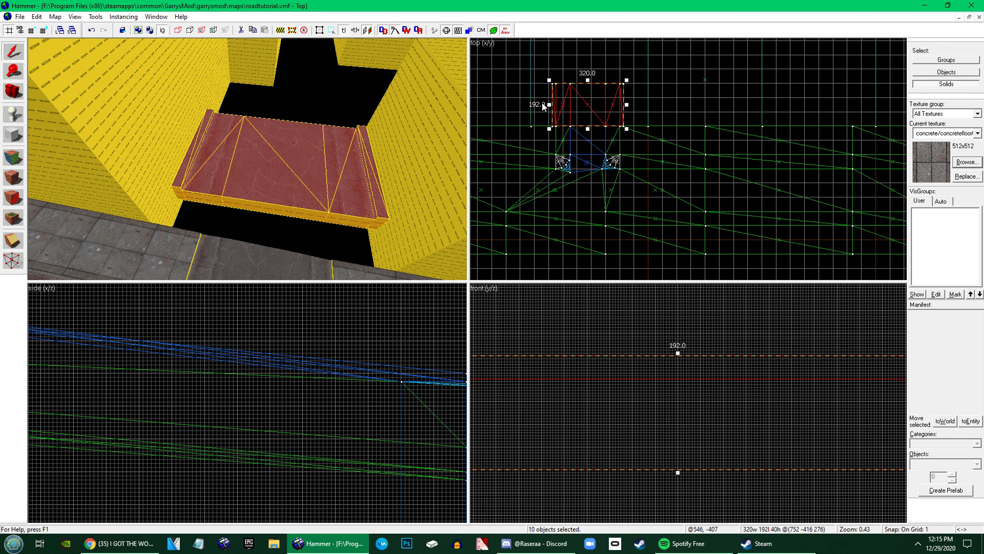
Tie the selected side-road brushes to a func_detail entity and clear the selection
key("ctrl+t")
left_click(752, 221)
key("Escape")
key("z")
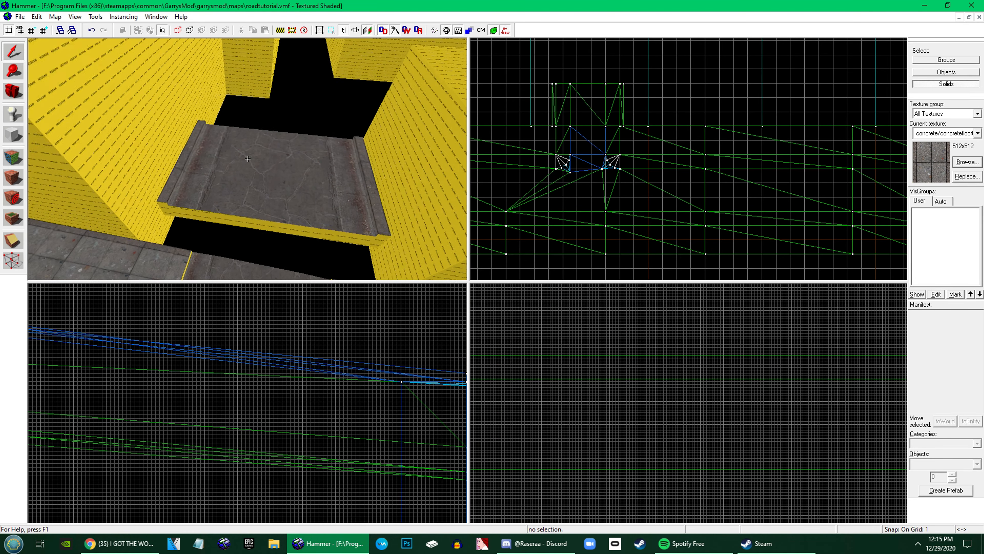
Switch to selecting by groups and select the whole side-road func_detail
key("w")
left_click(247, 158)
key("z")
key("z")
key("w")
key("z")
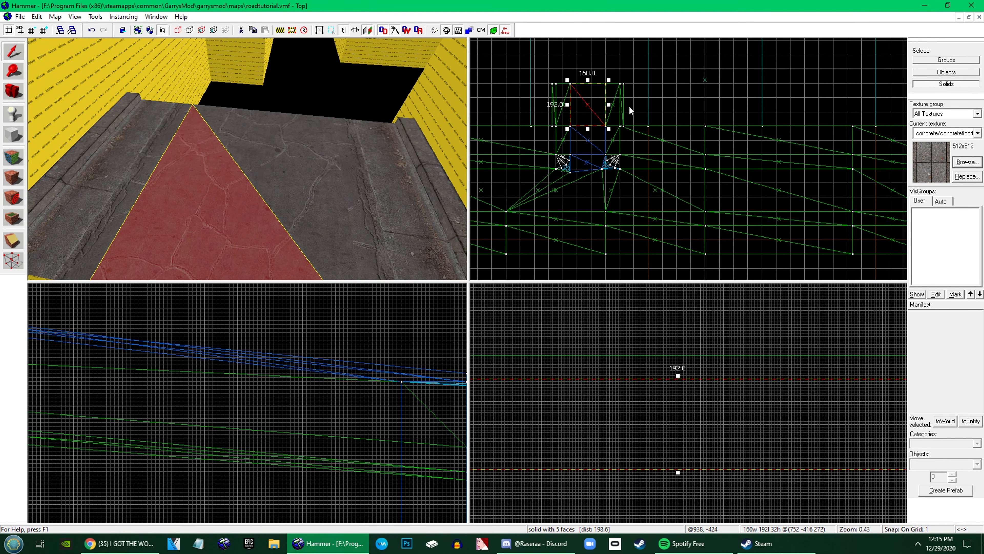
left_click(966, 62)
left_click(256, 183)
Copy the side-road section and place the copy directly beyond its far end
scroll(580, 79, "up", 1)
scroll(580, 79, "up", 7)
scroll(573, 215, "down", 8)
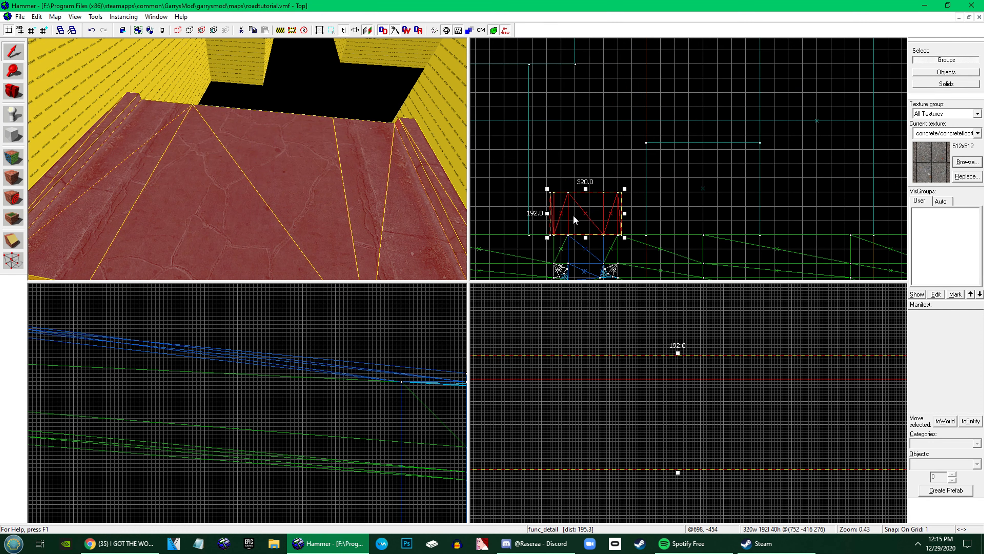
scroll(573, 213, "up", 7)
left_click_drag(568, 209, 566, 84, "shift")
scroll(566, 181, "down", 3)
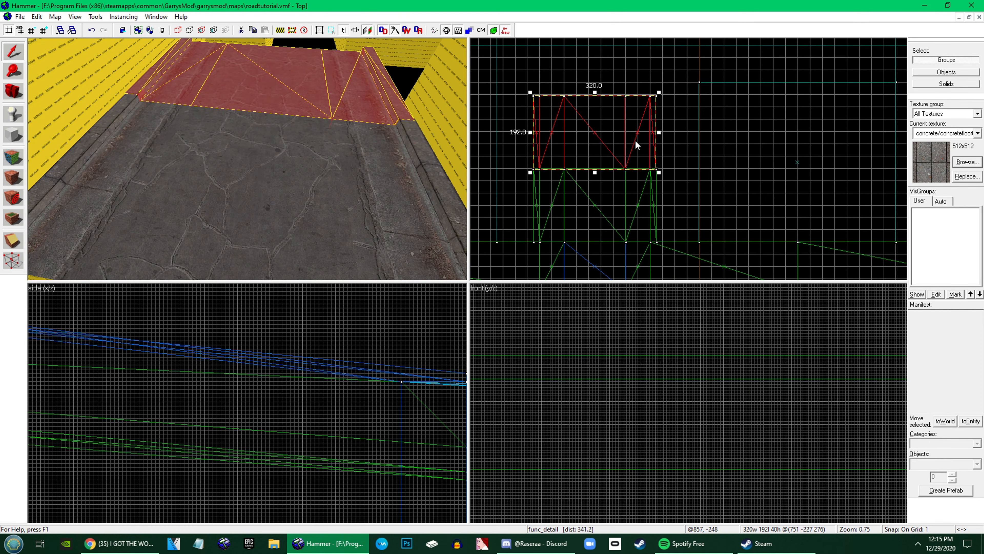
Rotate the copied section slightly clockwise to bounds of about 334 by 216 units and join its near corner to the first section
left_click(636, 142)
left_click_drag(659, 172, 658, 179)
scroll(531, 180, "up", 13)
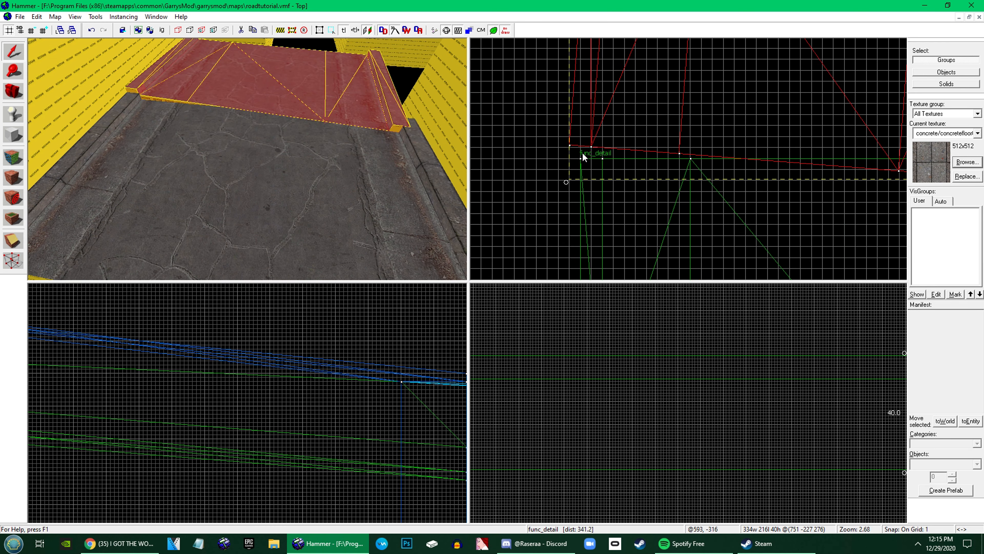
left_click_drag(565, 135, 570, 175)
scroll(582, 159, "up", 7)
key("z")
key("w")
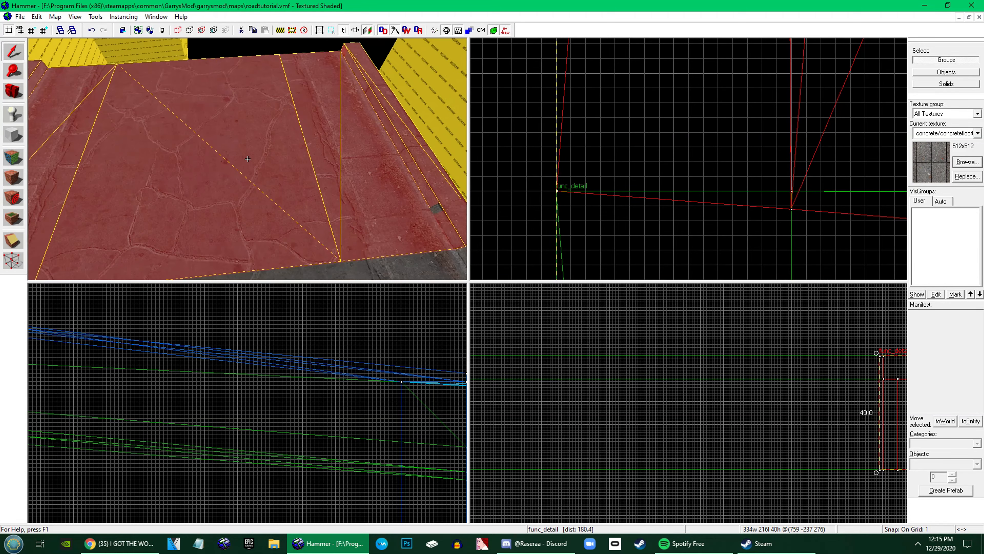
key("z")
Copy the rotated section and place the copy beyond it along the side road
scroll(706, 157, "down", 3)
scroll(637, 186, "down", 18)
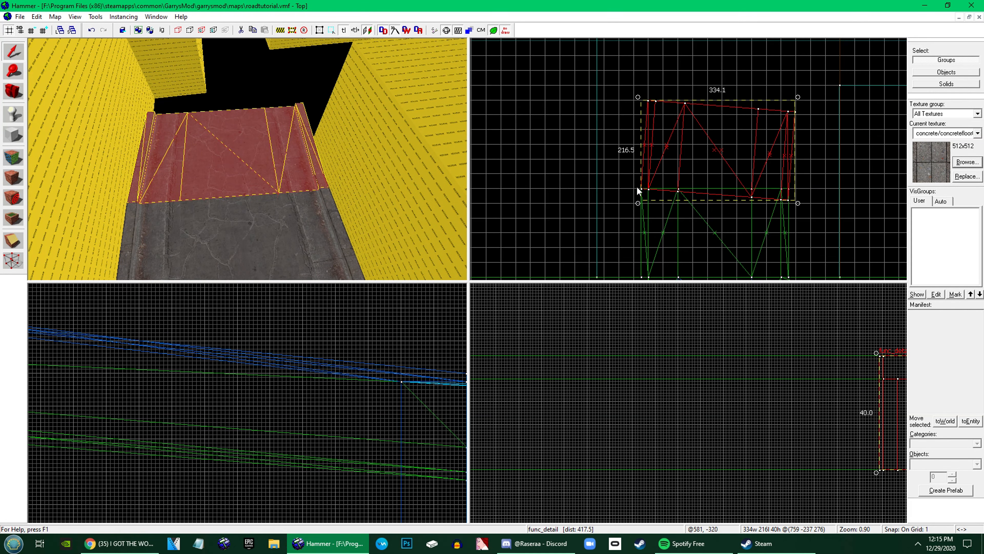
left_click_drag(672, 152, 675, 90, "shift")
scroll(699, 146, "down", 1)
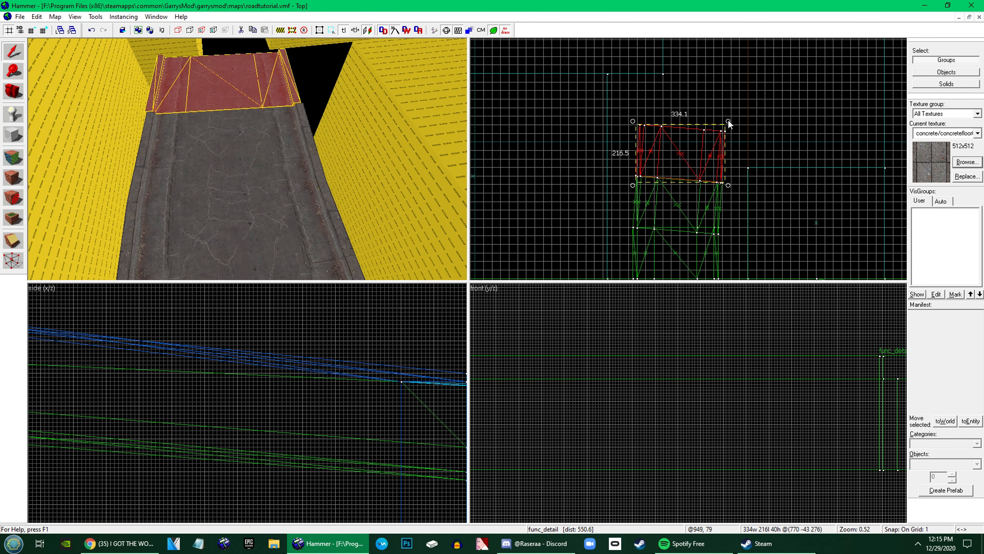
Rotate the new copy further clockwise to bounds of about 353 by 254 units and snap its corner to the previous section
mouse_move(728, 119)
left_mouse_down()
mouse_move(735, 137)
mouse_move(733, 125)
left_mouse_up()
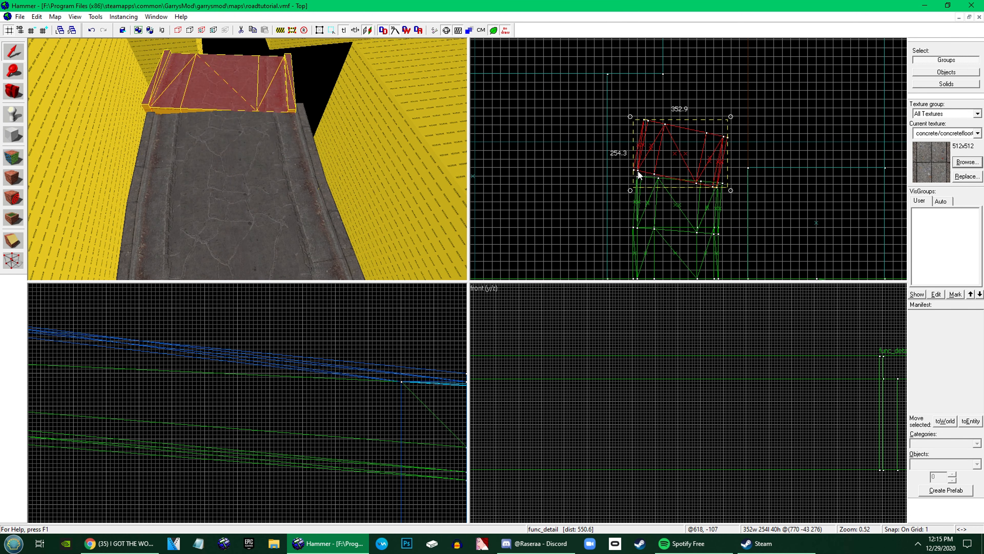
scroll(637, 170, "up", 20)
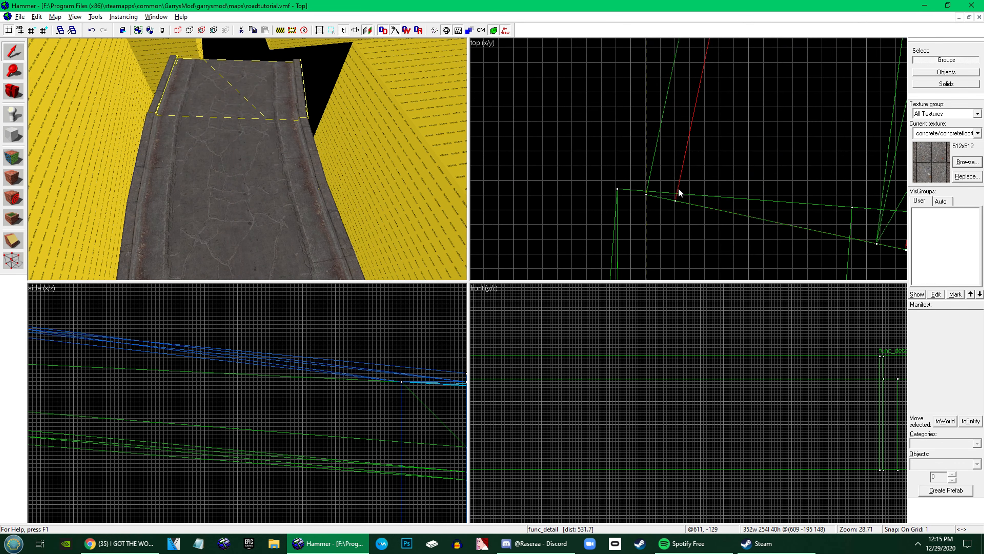
left_click_drag(679, 188, 655, 182)
key("z")
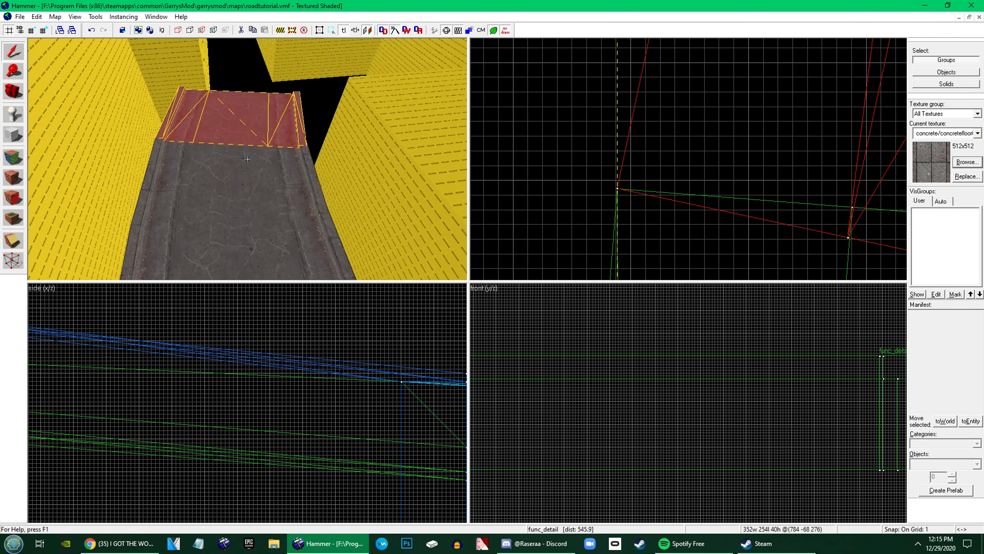
key("z")
Examine the seams between the curved sections and the remaining gap toward the far road
scroll(592, 139, "down", 20)
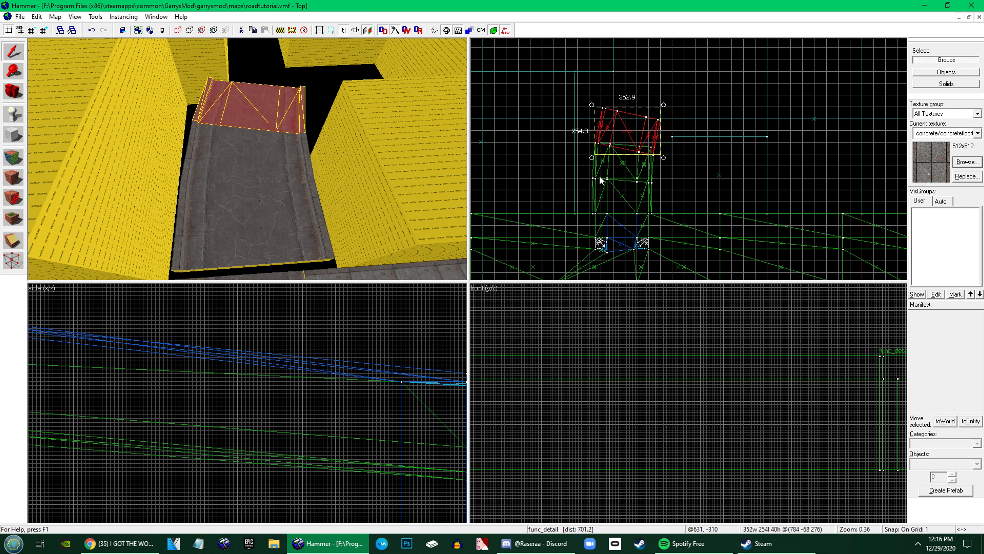
scroll(616, 173, "up", 10)
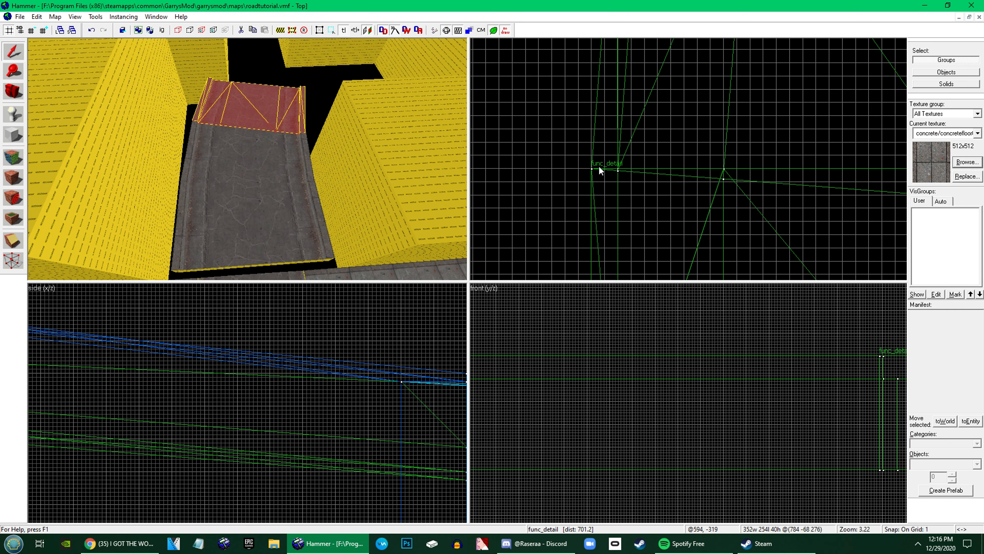
scroll(606, 166, "down", 8)
scroll(610, 109, "up", 13)
key("z")
key("w")
key("z")
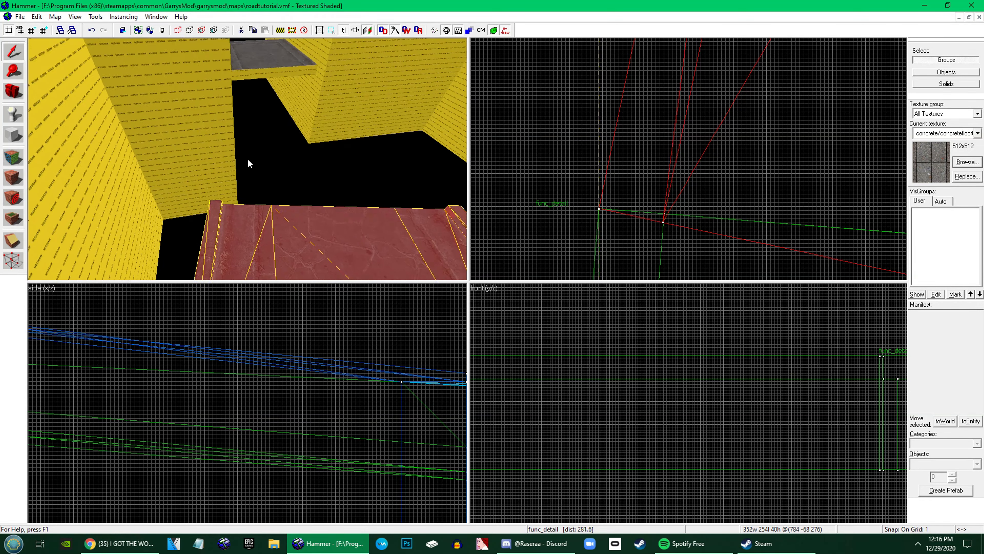
scroll(597, 153, "down", 16)
scroll(614, 131, "up", 4)
scroll(635, 101, "down", 1)
Fine-tune the curved section against the previous one and place another copy farther along the curve
mouse_move(619, 183)
left_mouse_down("shift")
mouse_move(642, 113)
mouse_move(617, 179)
left_mouse_up("shift")
scroll(599, 123, "up", 7)
key("z")
key("z")
key("w")
scroll(616, 171, "down", 6)
left_click_drag(624, 233, 652, 141, "shift")
Rotate the newest copy counterclockwise to start bending the road back, and move its corner onto the previous section's end
left_click(725, 153)
left_click(733, 144)
left_click(745, 114)
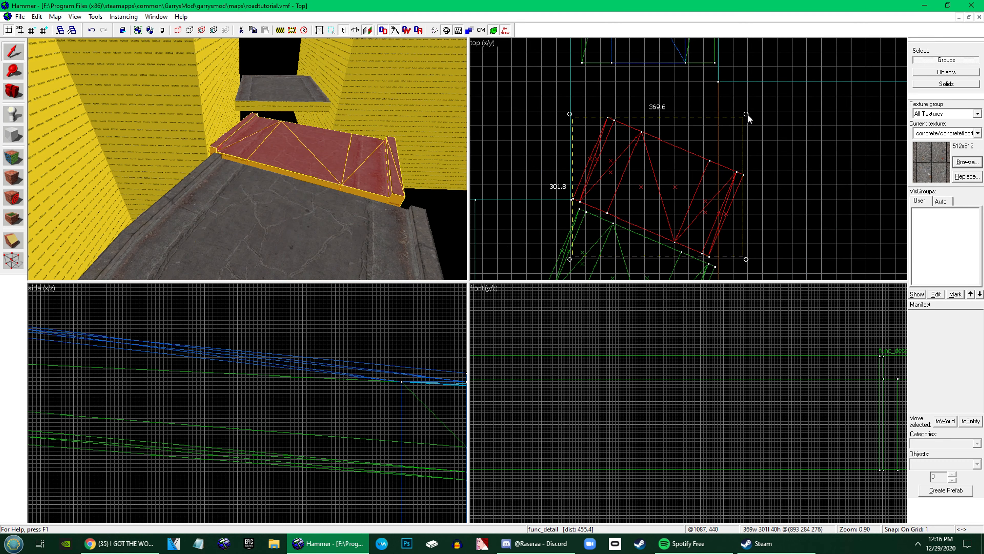
mouse_move(747, 114)
left_mouse_down()
mouse_move(746, 103)
mouse_move(732, 105)
left_mouse_up()
scroll(718, 268, "up", 11)
mouse_move(719, 241)
left_mouse_down()
mouse_move(703, 128)
mouse_move(690, 130)
left_mouse_up()
Add another section copy beyond the bend, rotate it further counterclockwise and align its corner with the previous section
scroll(723, 242, "down", 10)
left_click_drag(651, 171, 676, 66, "shift")
left_click_drag(767, 131, 777, 111)
scroll(740, 128, "up", 19)
left_click_drag(721, 174, 712, 186)
Narrow the nodraw wall beside the last curved section so that its edge clears the road
key("z")
key("z")
left_click(248, 160)
scroll(660, 196, "down", 13)
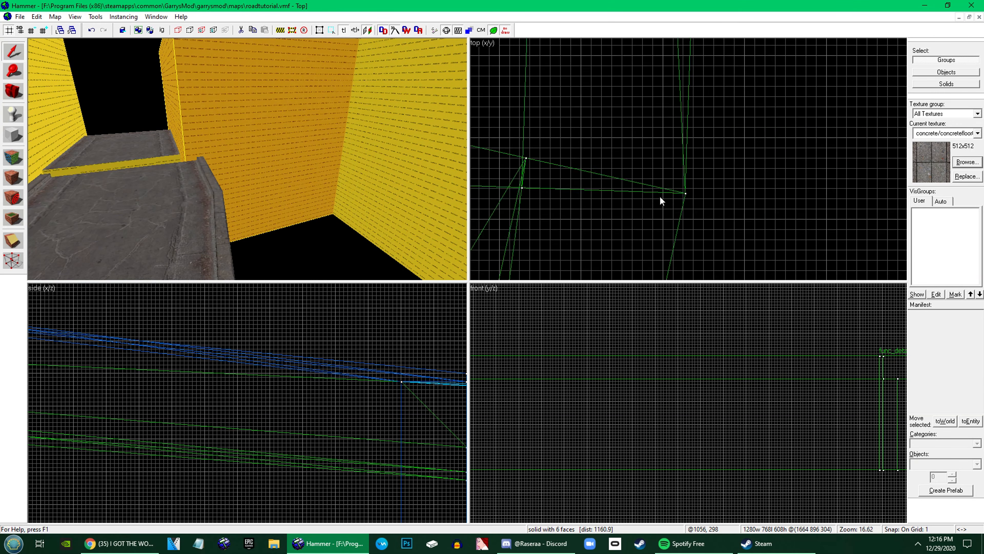
scroll(667, 192, "down", 7)
left_click(654, 95)
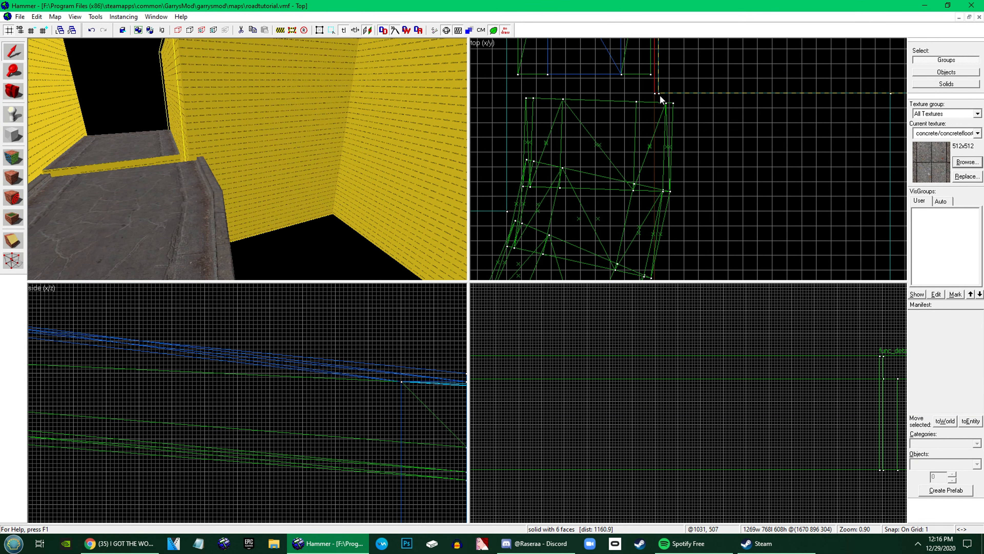
scroll(681, 96, "up", 8)
left_click_drag(681, 94, 689, 87)
Place a straight 320 by 192 unit section at the end of the curve, aligned with its outer corner
key("z")
left_click(248, 159)
key("z")
left_click_drag(686, 97, 724, 121)
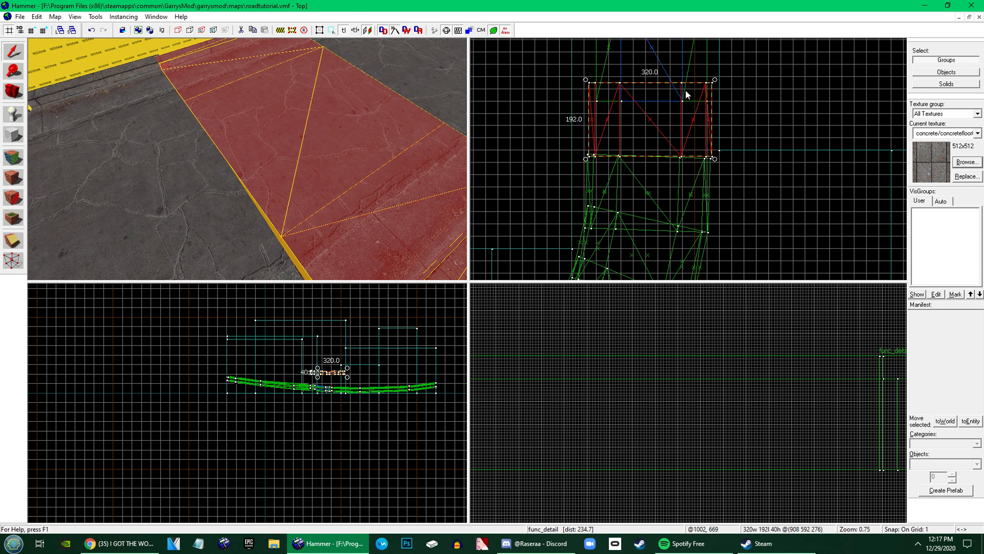
scroll(686, 108, "up", 15)
scroll(740, 245, "down", 13)
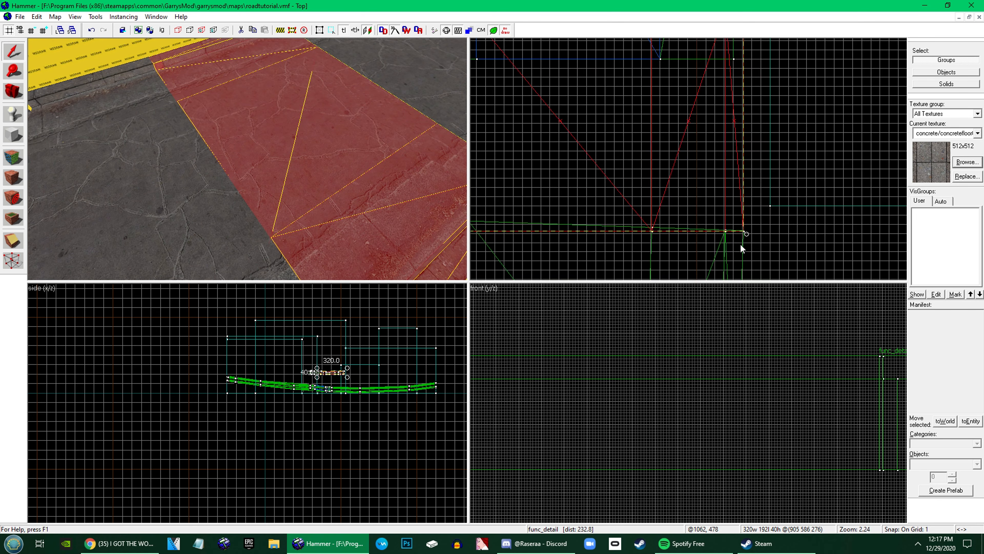
Delete the unneeded brushes where the side road reaches the far road
key("z")
key("z")
left_click(270, 155)
left_click(302, 175, "ctrl")
left_click(331, 217, "ctrl")
key("Delete")
Vertex-edit the last straight section, moving its far-end and left curb vertices outward to meet the far road
left_click(190, 188)
key("shift+v")
key("z")
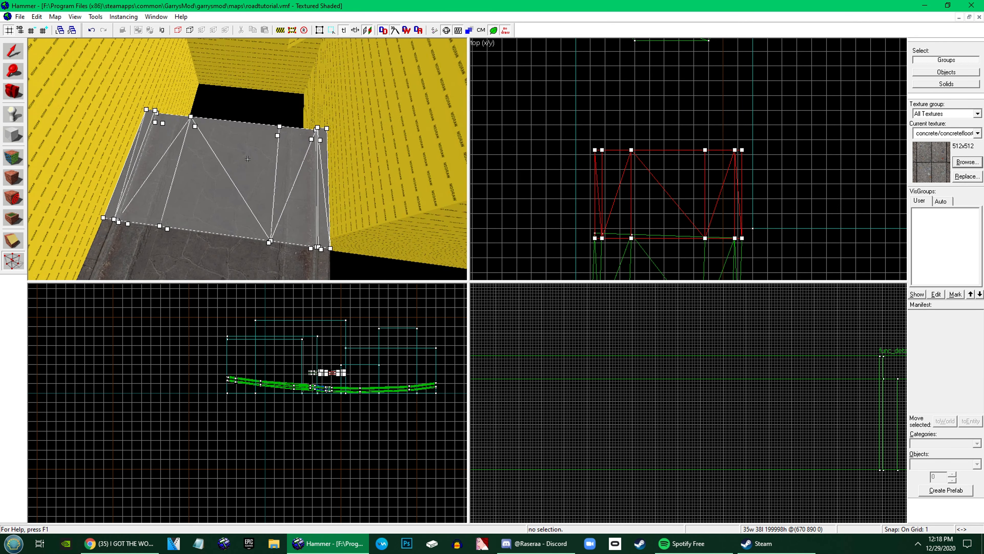
key("z")
scroll(507, 248, "down", 3)
scroll(571, 192, "up", 3)
left_click_drag(544, 205, 693, 152)
scroll(696, 152, "up", 8)
scroll(617, 124, "up", 7)
left_click_drag(617, 110, 571, 69)
Move the section's far right curb vertices outward to match the flare, extending the section to 366 units long
scroll(589, 115, "down", 6)
scroll(587, 95, "up", 6)
scroll(691, 149, "down", 16)
scroll(837, 179, "up", 8)
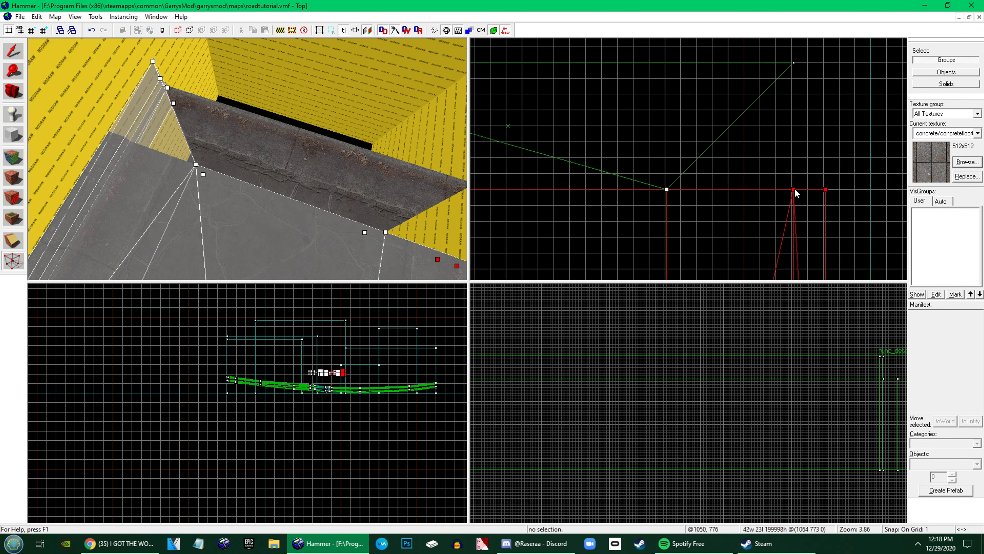
left_click_drag(795, 191, 796, 64)
scroll(783, 117, "down", 1)
scroll(781, 130, "up", 1)
left_click_drag(800, 140, 800, 92)
scroll(801, 118, "up", 5)
key("shift+s")
key("z")
key("z")
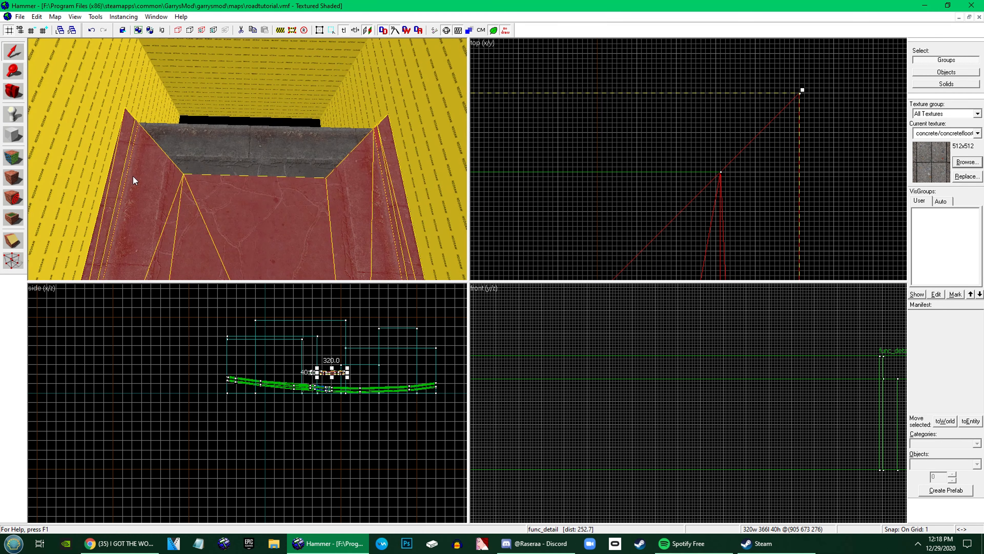
Select the section's two outer left curb brushes individually and place a copy of them beyond the section's end
left_click(946, 84)
left_click(118, 186)
left_click(108, 205, "ctrl")
scroll(673, 104, "down", 18)
left_click_drag(619, 135, 644, 79, "shift")
Rotate the copied curb brushes by -90 degrees about the Z axis
scroll(641, 81, "up", 6)
right_click(654, 176)
left_click(692, 347)
type("90")
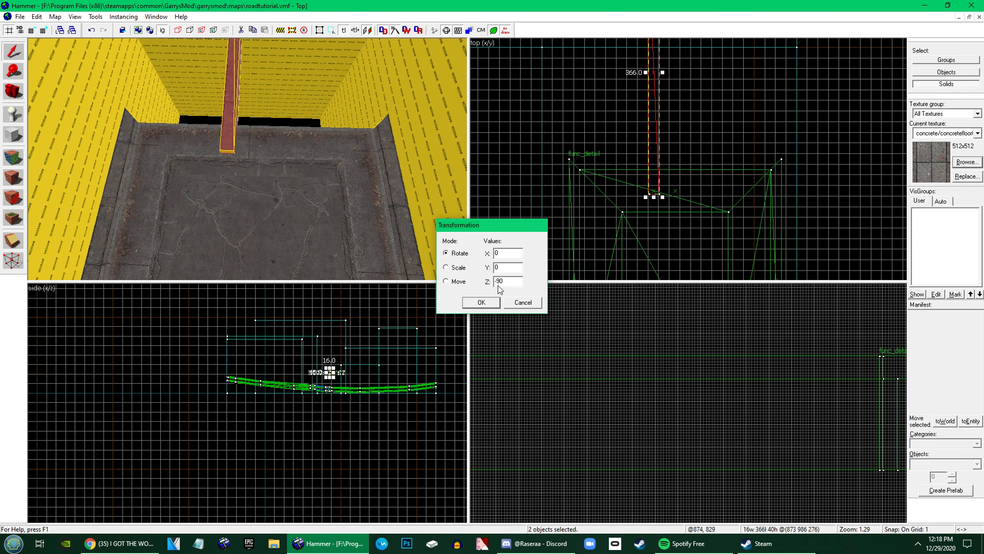
left_click(481, 302)
Vertex-edit the rotated curb brushes, moving their end vertices to fit across the end of the side road
scroll(572, 150, "up", 11)
key("shift+v")
left_click_drag(626, 182, 562, 182)
scroll(535, 179, "down", 10)
scroll(708, 170, "up", 9)
left_click_drag(839, 170, 622, 232)
left_click(323, 113)
left_click(324, 118)
key("shift+s")
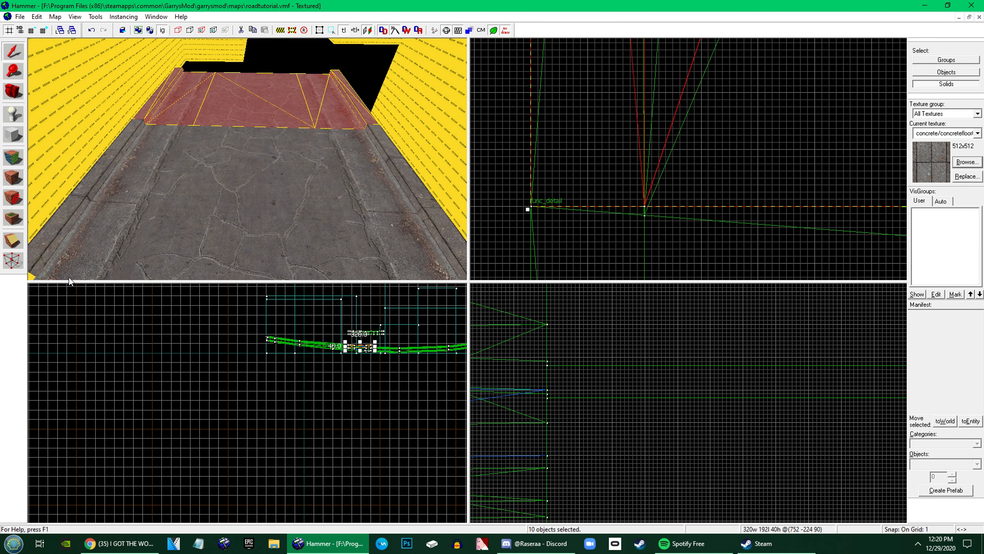
Open the selected road section and the adjoining nearer section together for vertex editing
key("shift+v")
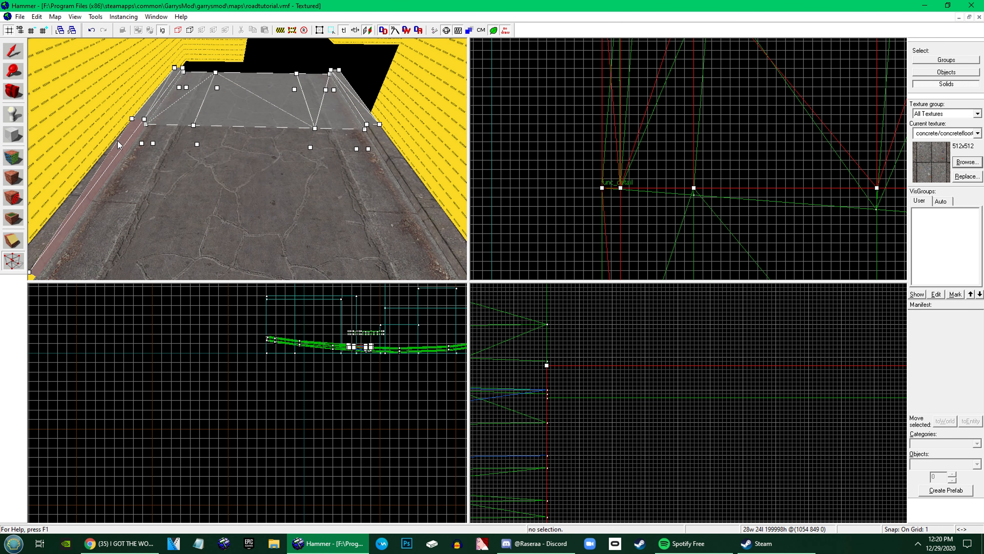
left_click(97, 172, "ctrl")
left_click(210, 172, "ctrl")
left_click(362, 175, "ctrl")
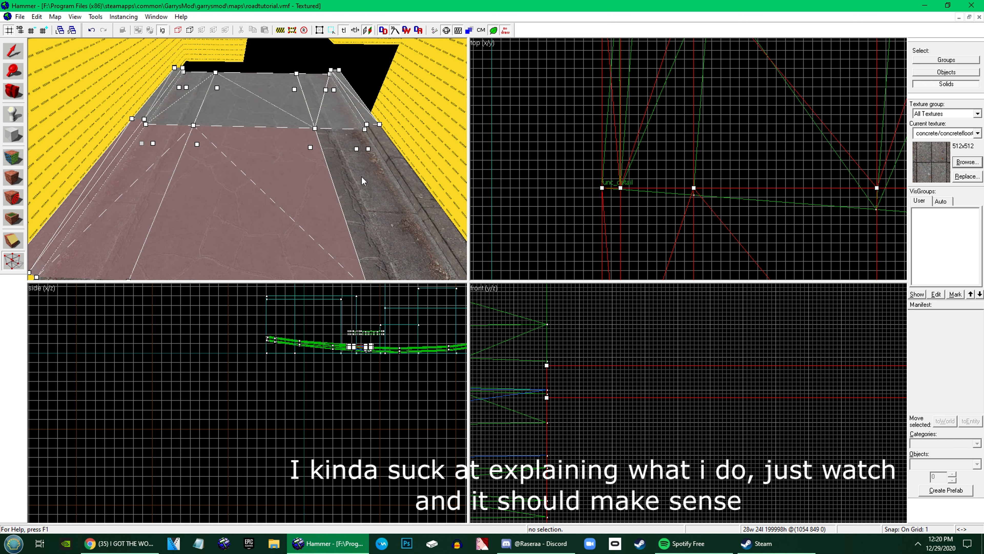
left_click(382, 175, "ctrl")
left_click(402, 163, "ctrl")
Examine the top-view vertices at the middle seam and far end against the angled reference section
scroll(607, 166, "up", 7)
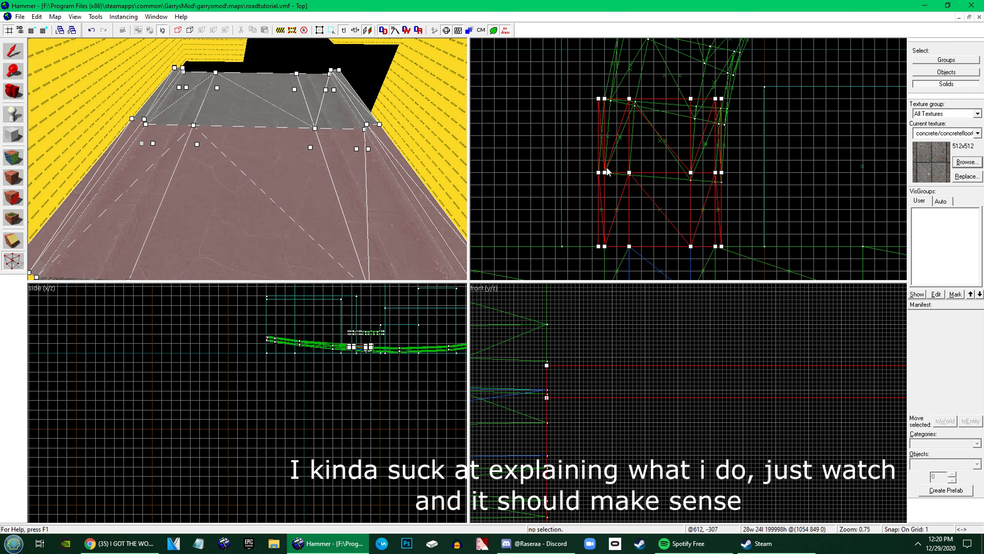
scroll(615, 171, "down", 11)
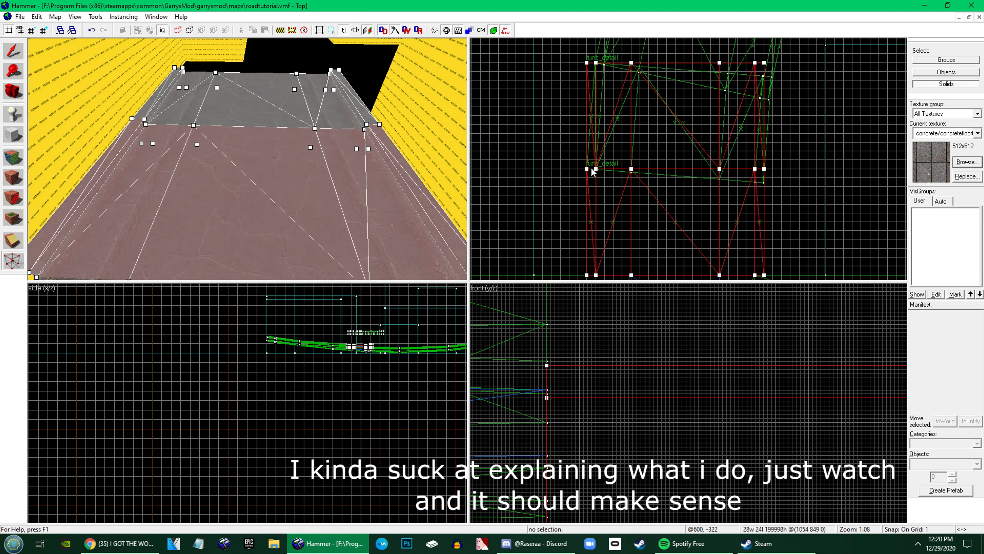
scroll(596, 171, "up", 12)
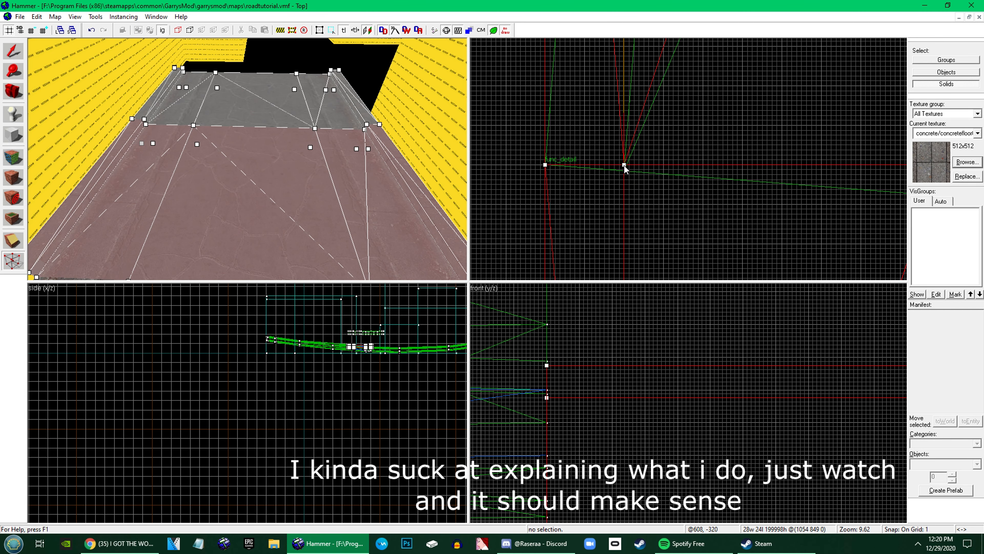
scroll(624, 167, "up", 13)
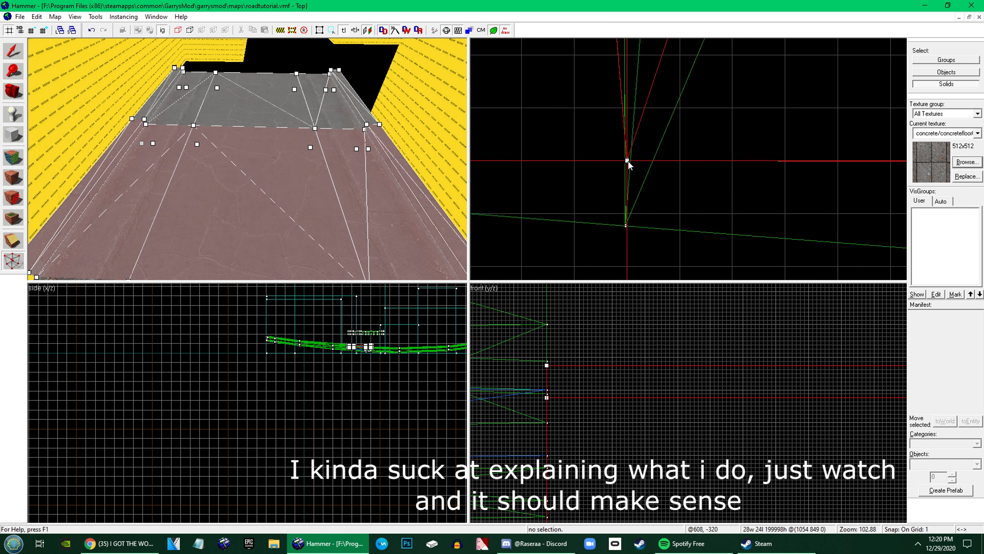
scroll(628, 165, "down", 20)
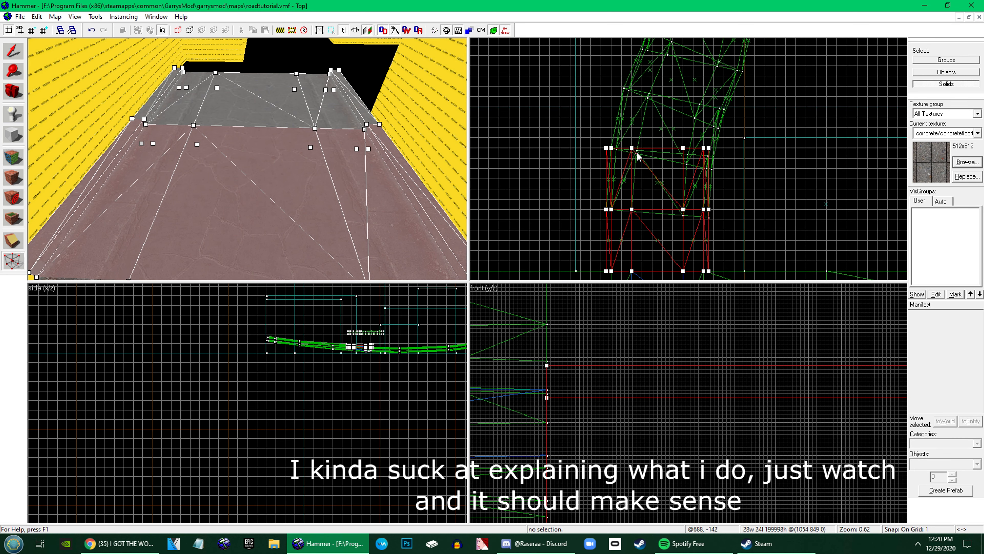
scroll(638, 153, "up", 15)
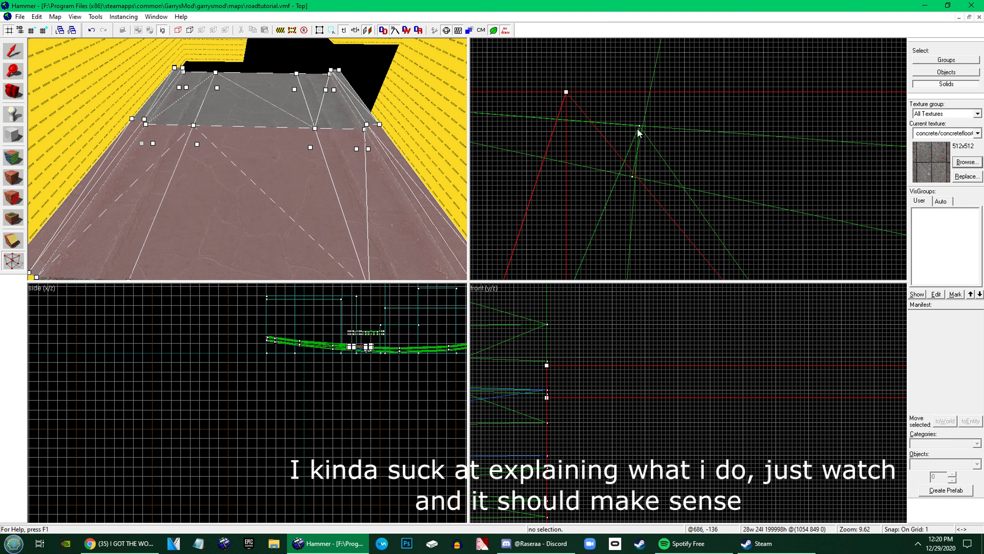
scroll(637, 130, "up", 4)
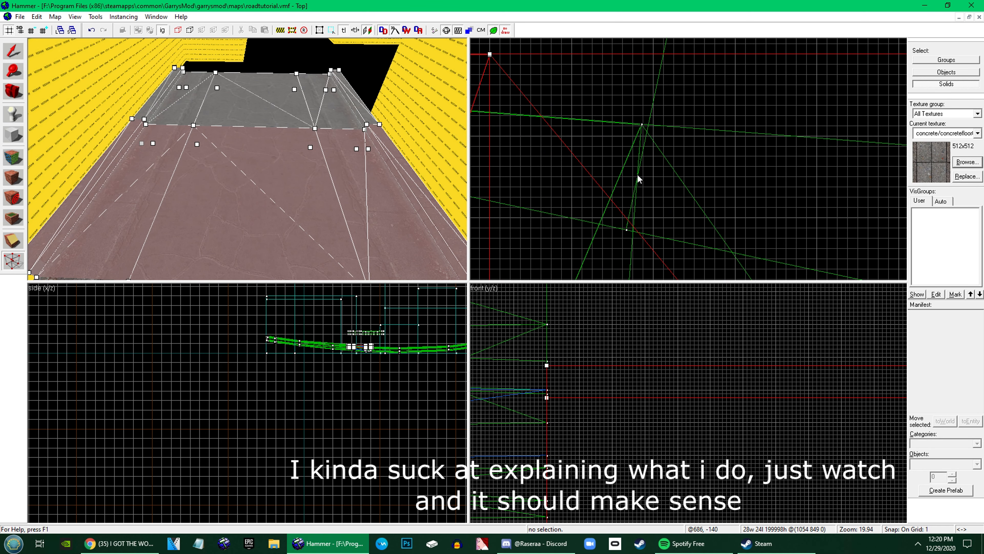
scroll(634, 181, "up", 4)
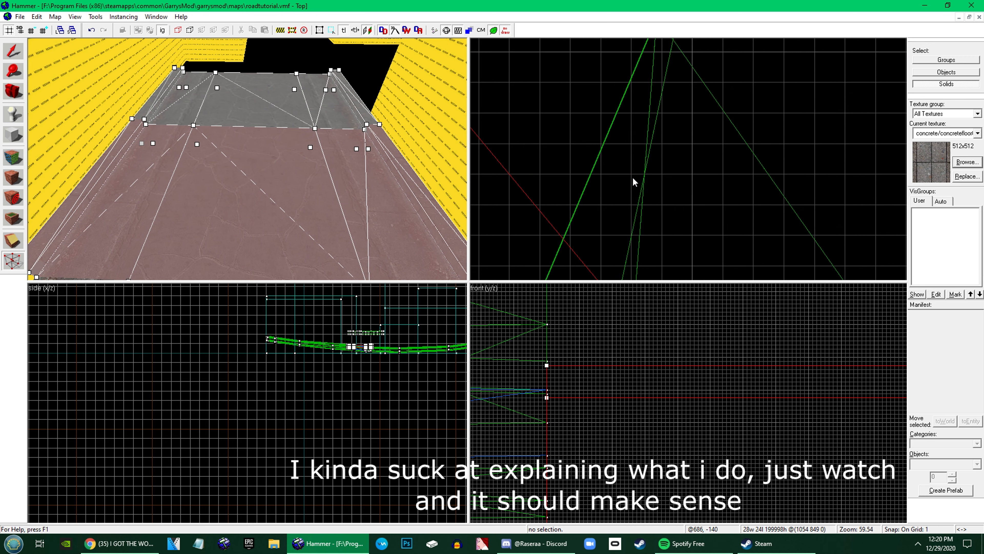
scroll(652, 144, "down", 8)
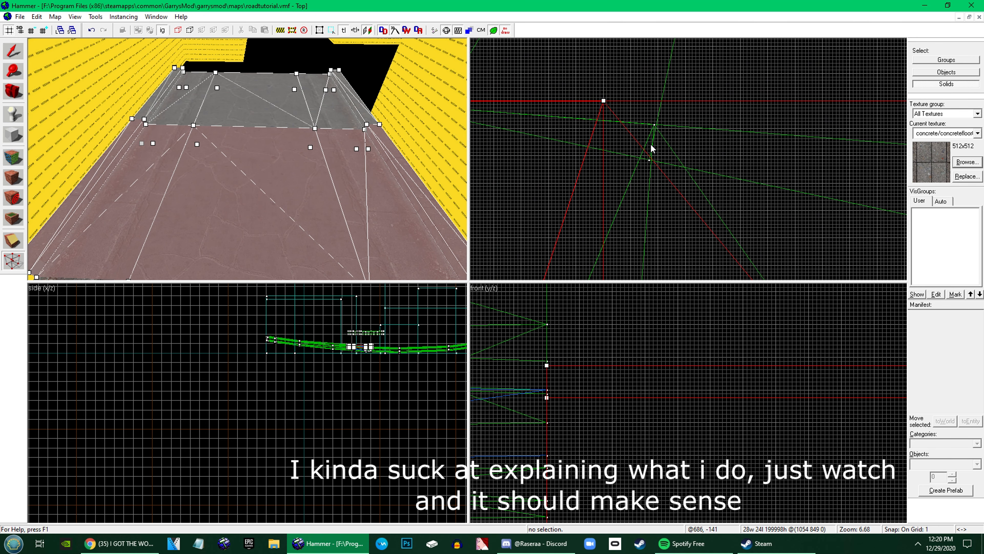
scroll(651, 148, "down", 11)
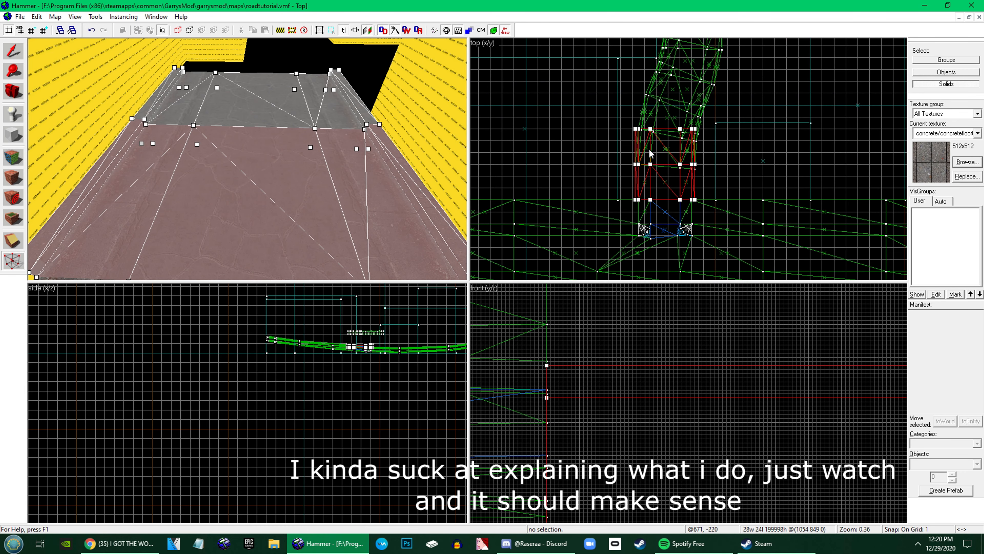
Shift the left curb and left road-edge vertices at the middle seam slightly back to begin the slanted joint
scroll(651, 154, "up", 10)
scroll(508, 157, "up", 10)
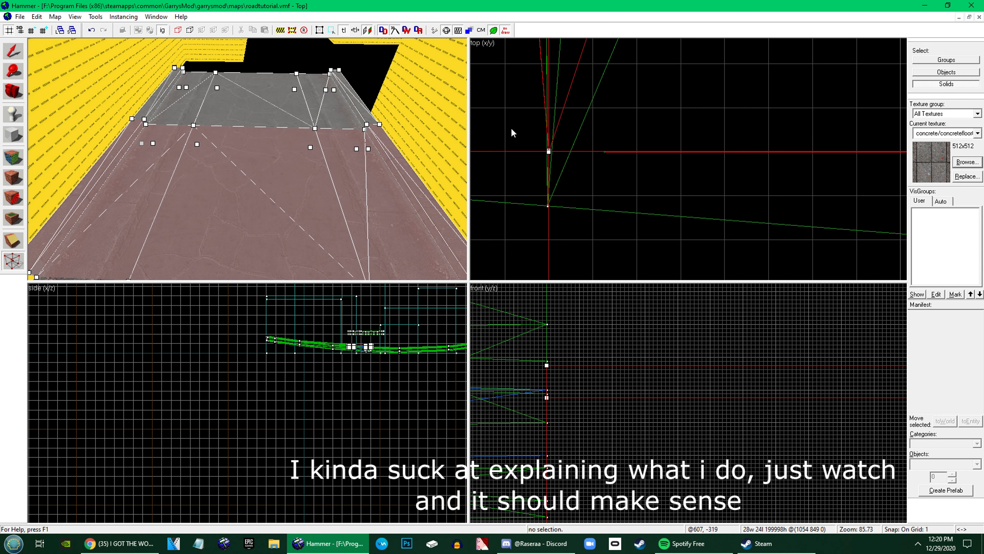
scroll(548, 199, "down", 10)
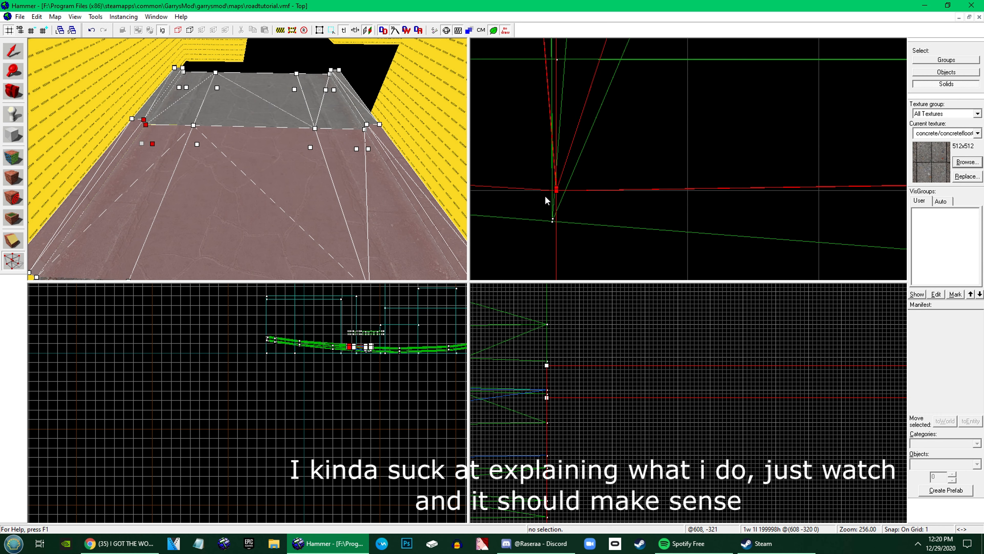
scroll(699, 194, "up", 5)
left_click(801, 163)
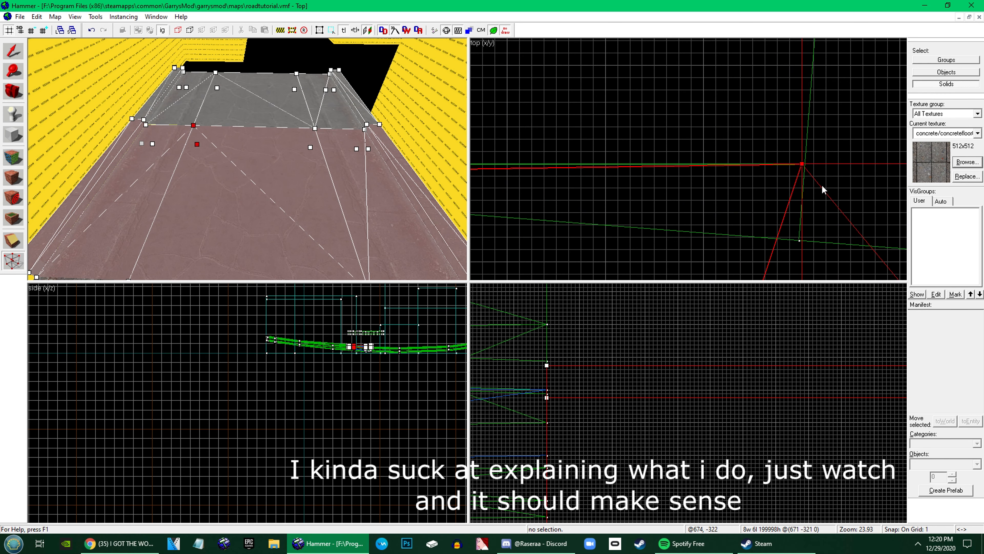
left_click_drag(802, 165, 803, 202)
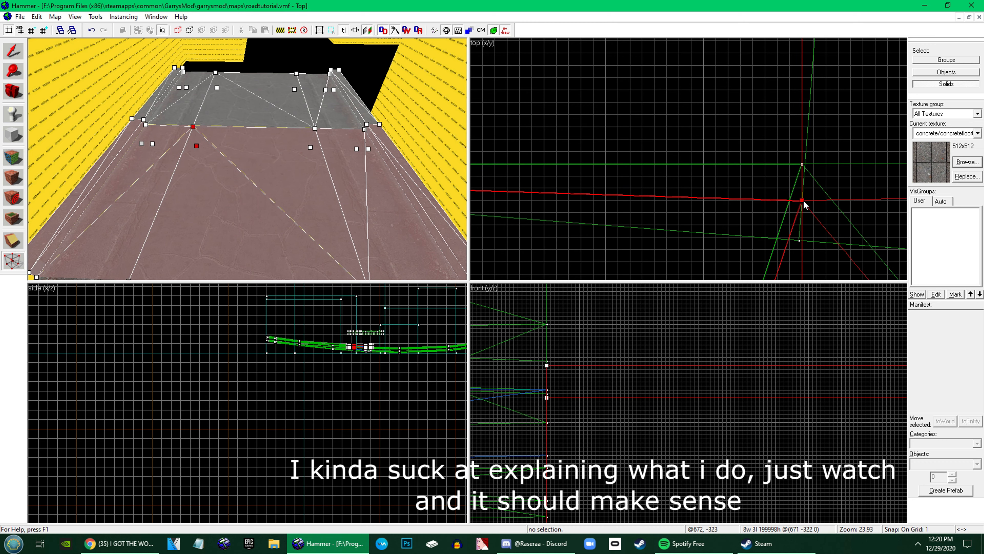
Move the right road-edge and both right curb vertices at the middle seam back so the joint forms one slanted line
scroll(802, 210, "down", 4)
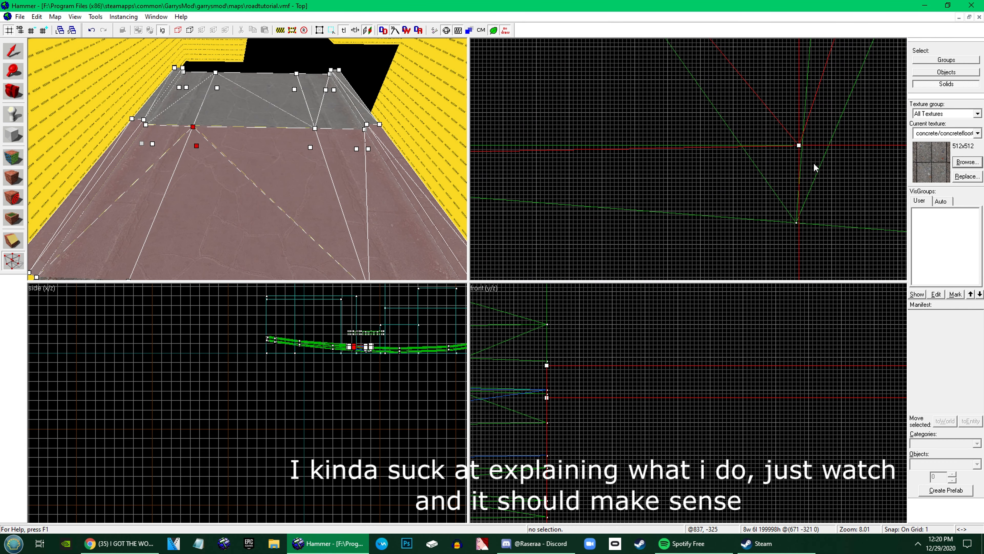
left_click(796, 145)
left_click_drag(799, 147, 794, 186)
scroll(738, 186, "down", 5)
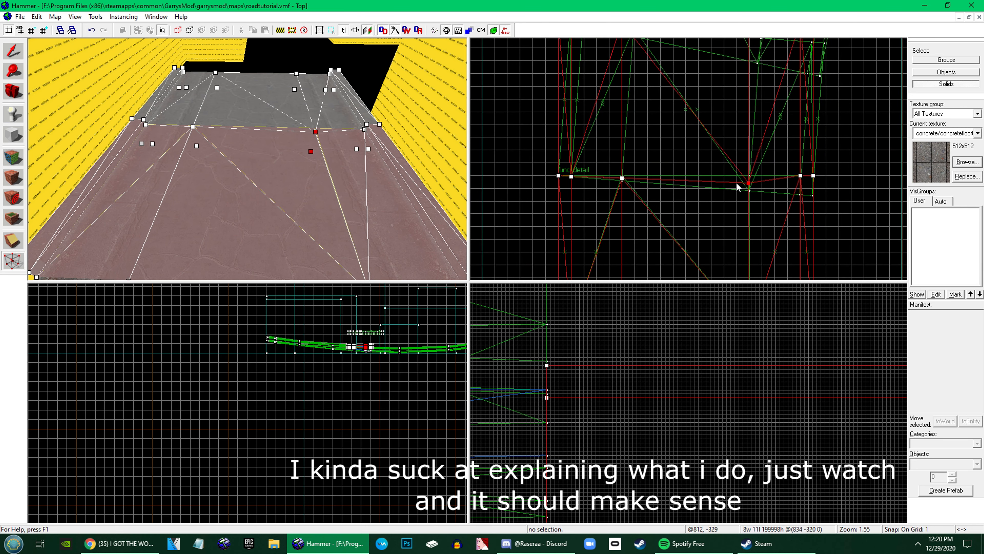
scroll(812, 182, "up", 8)
left_click_drag(764, 159, 766, 199)
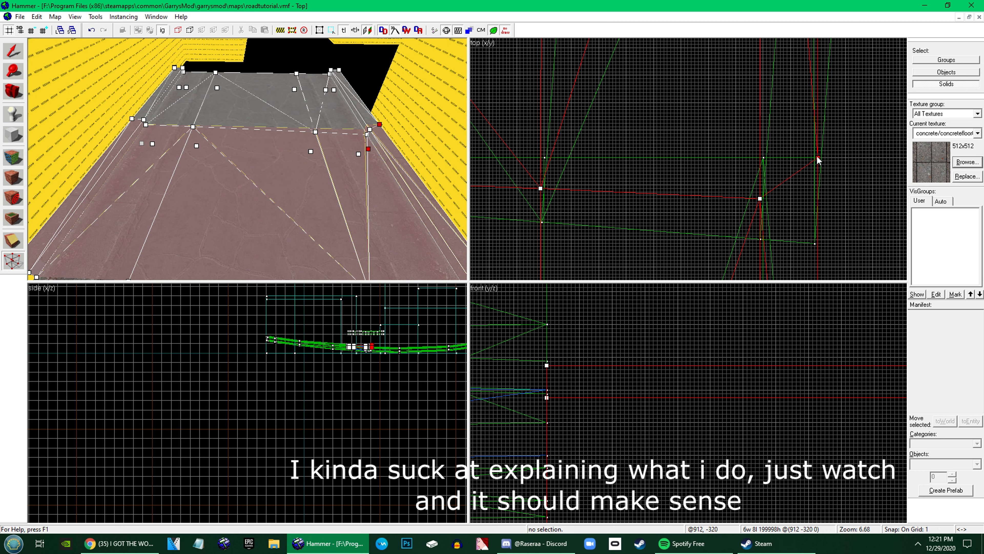
left_click_drag(817, 157, 815, 203)
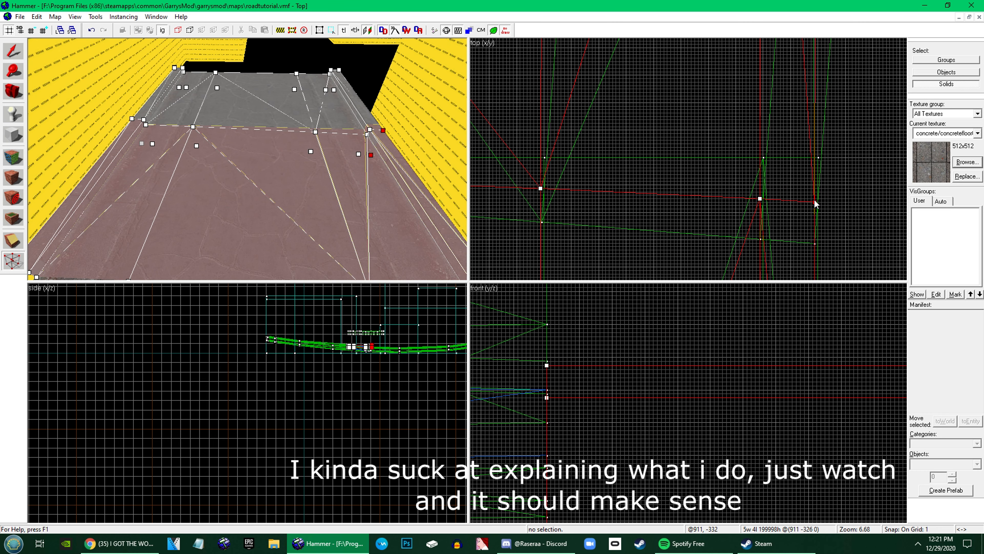
Move the right curb vertices at the section's far end outward and back, aligning the inner one with the slant
scroll(810, 206, "down", 6)
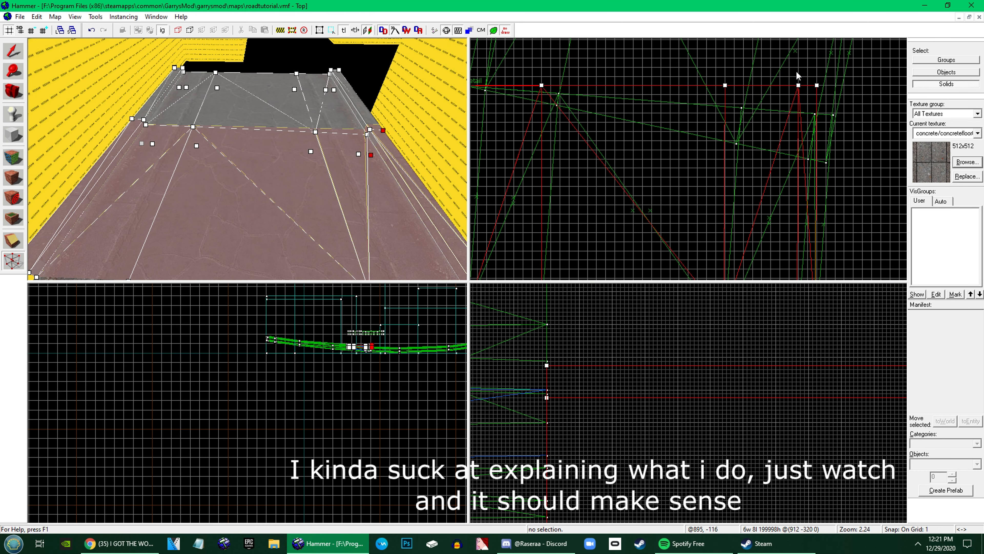
left_click_drag(817, 85, 824, 105)
scroll(834, 165, "up", 6)
scroll(839, 144, "up", 15)
scroll(830, 100, "down", 15)
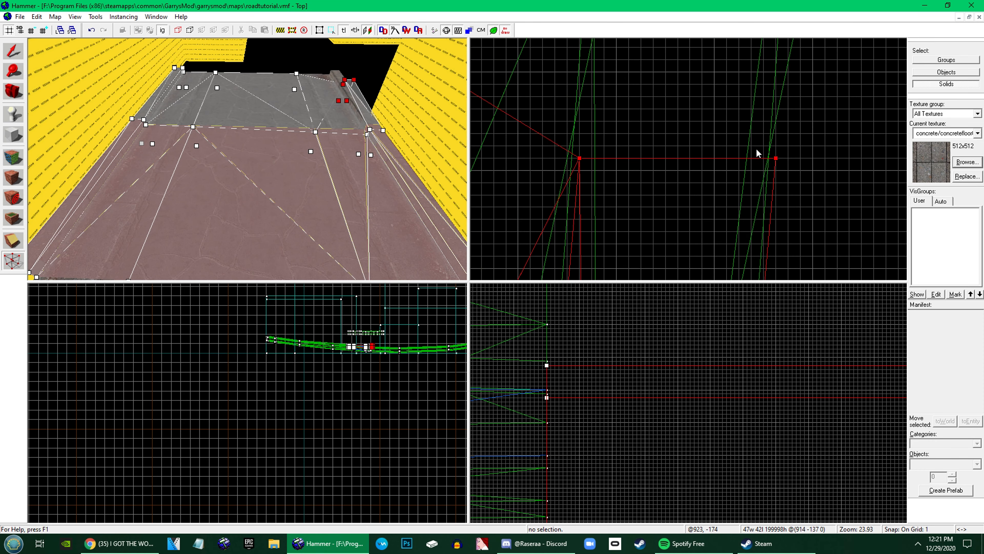
scroll(710, 124, "up", 8)
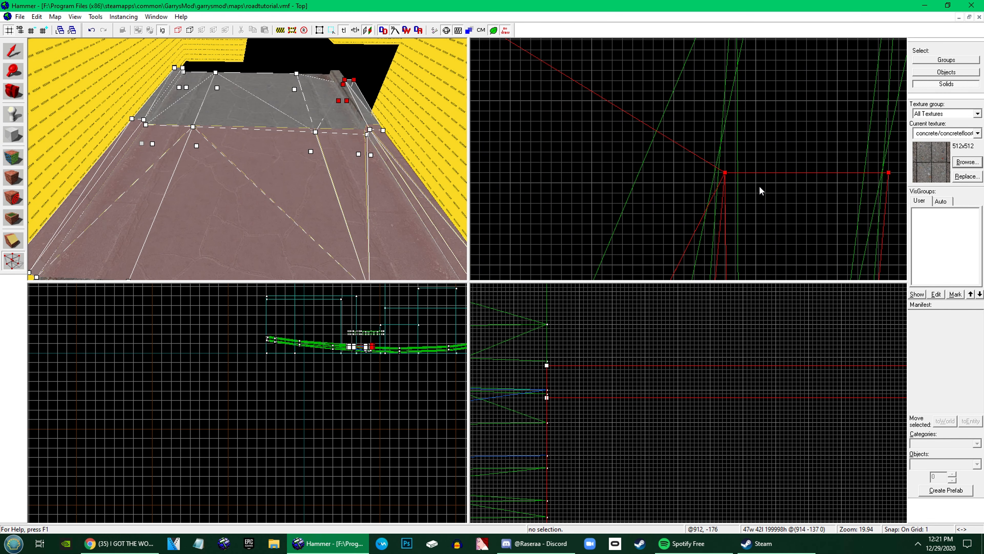
left_click(725, 174)
left_click_drag(726, 175, 726, 157)
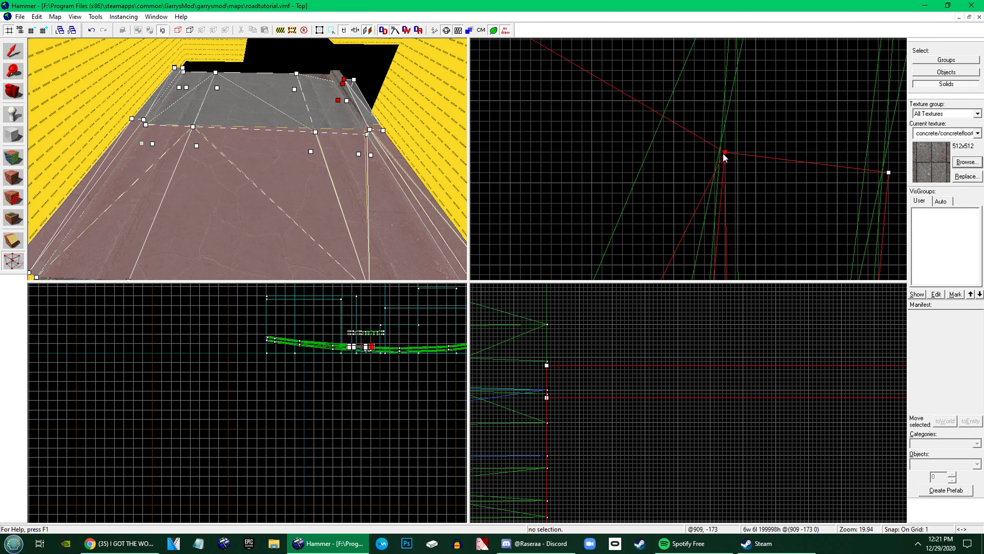
Move the right and left road-edge vertices at the far end onto the slanted line between the reference seams
scroll(795, 191, "down", 9)
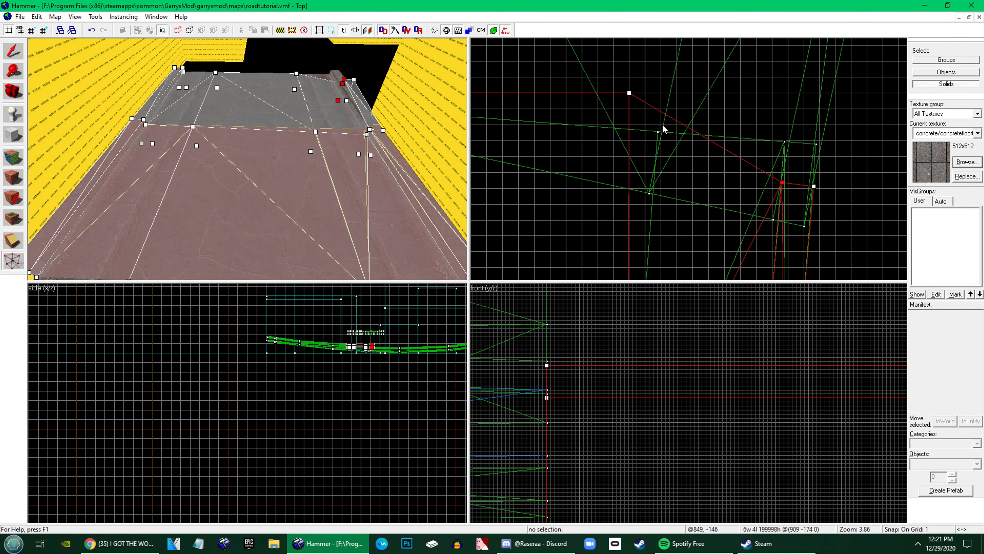
left_click_drag(629, 93, 654, 165)
scroll(655, 165, "up", 15)
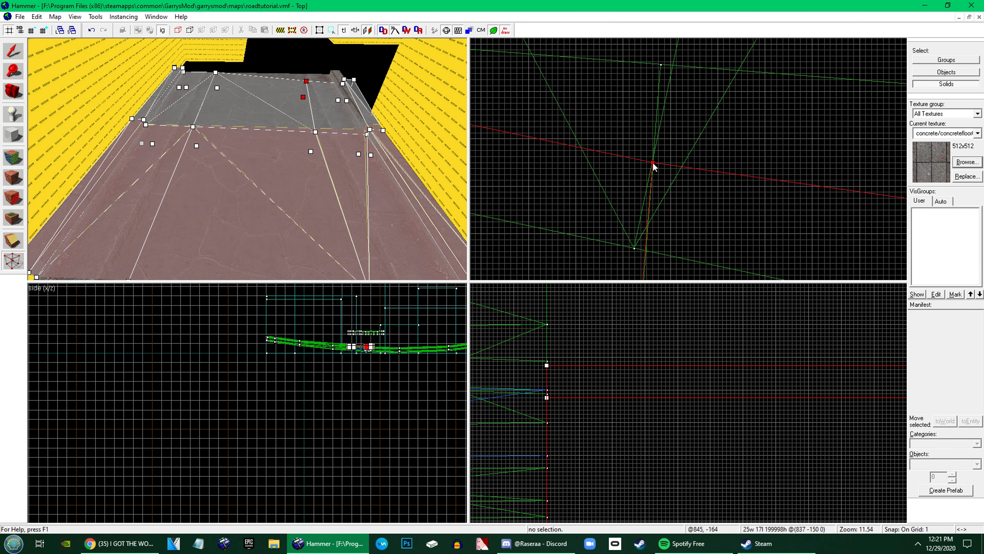
scroll(682, 157, "down", 19)
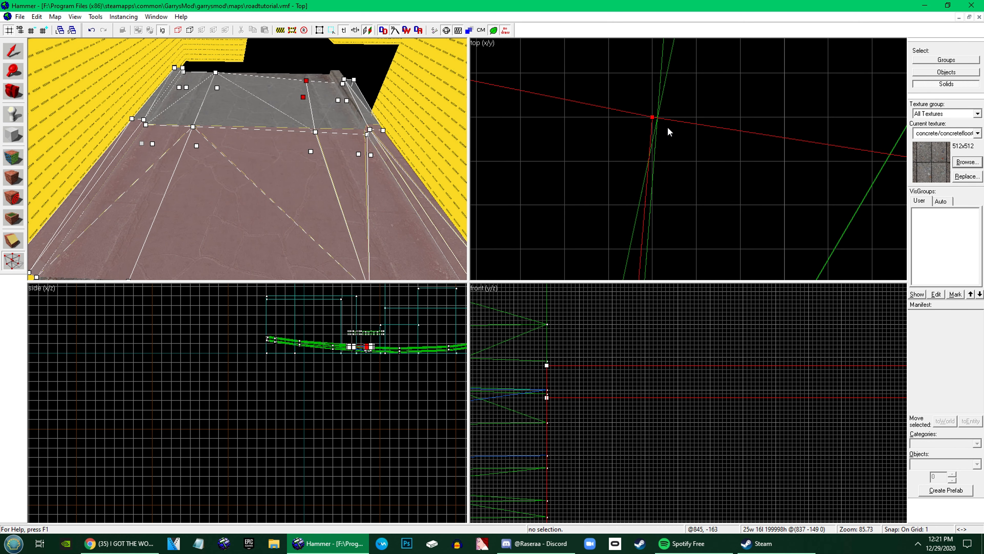
scroll(656, 112, "up", 8)
left_click_drag(627, 108, 736, 211)
key("Return")
scroll(671, 143, "up", 2)
scroll(671, 144, "up", 5)
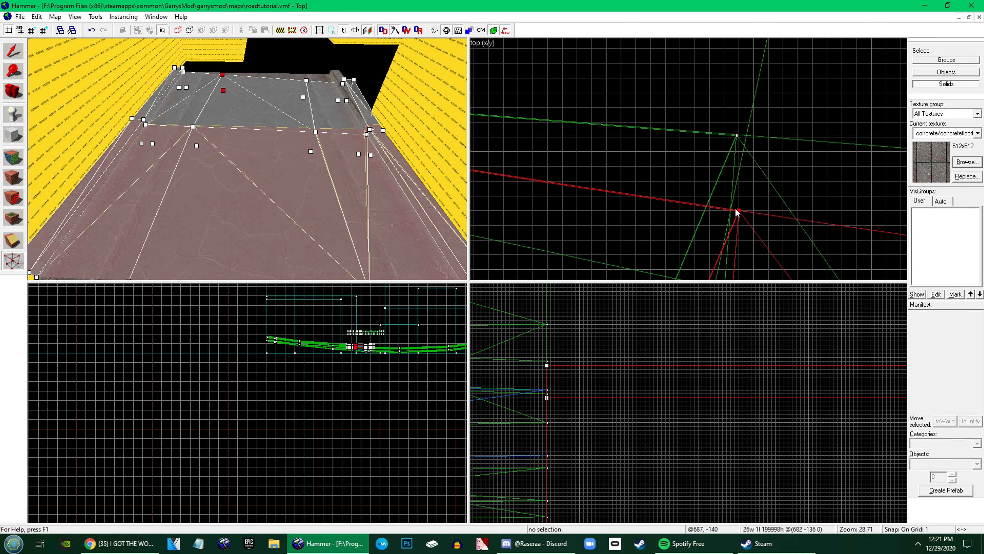
Move both left curb vertices at the far end onto the slanted seam line and leave vertex editing
scroll(736, 211, "down", 12)
scroll(632, 189, "up", 6)
left_click_drag(550, 169, 675, 204)
scroll(676, 204, "up", 7)
left_click_drag(676, 204, 752, 195)
left_click_drag(484, 170, 521, 169)
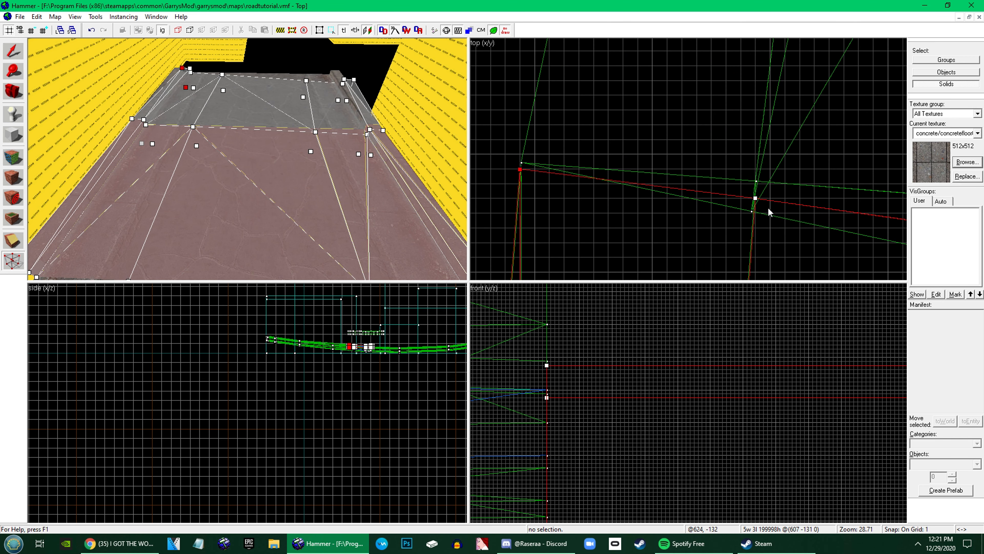
left_click(12, 54)
Select all the brushes of the reshaped far section and place a copy of them beyond its end
left_click(247, 158)
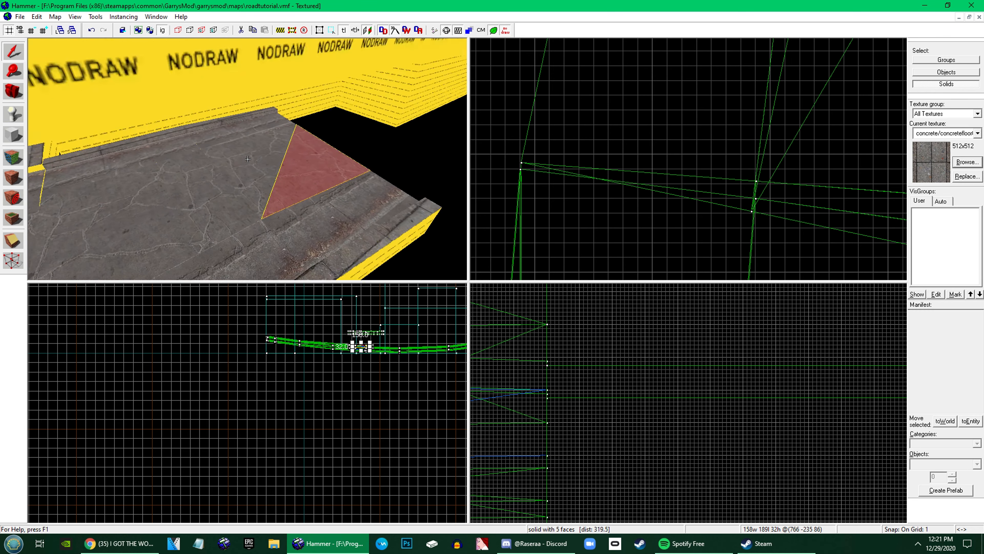
key("s")
key("z")
left_click(175, 164)
left_click(150, 157, "ctrl")
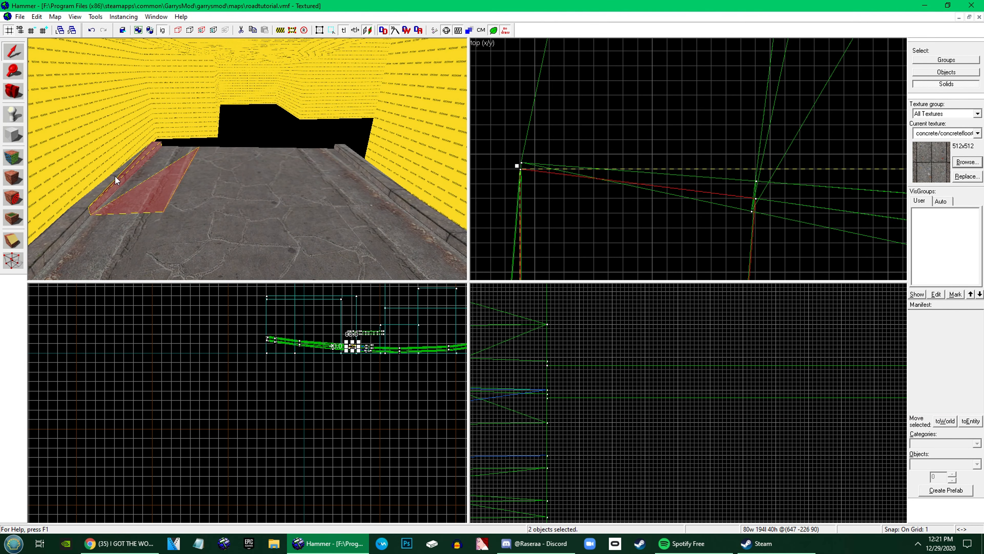
left_click(114, 175, "ctrl")
left_click(155, 168, "ctrl")
left_click(219, 166, "ctrl")
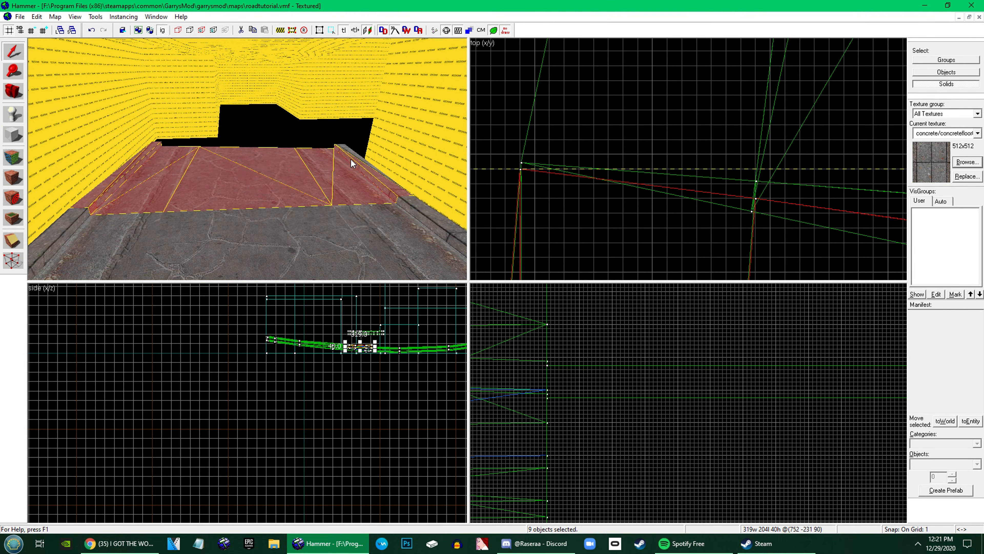
scroll(635, 176, "down", 17)
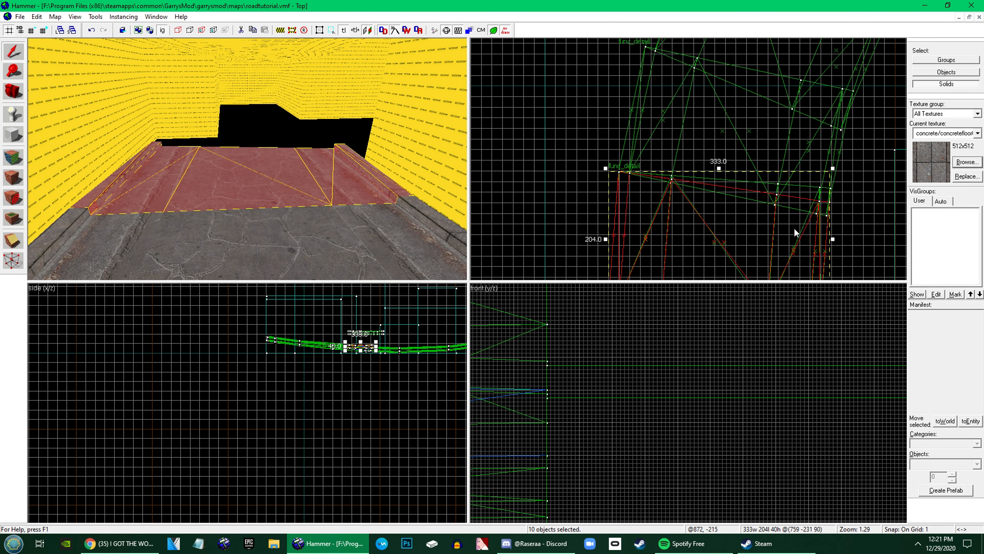
scroll(725, 192, "up", 15)
Vertex-edit the copied section, moving its left and right road-edge vertices at the near end onto the previous section's seam
key("shift+v")
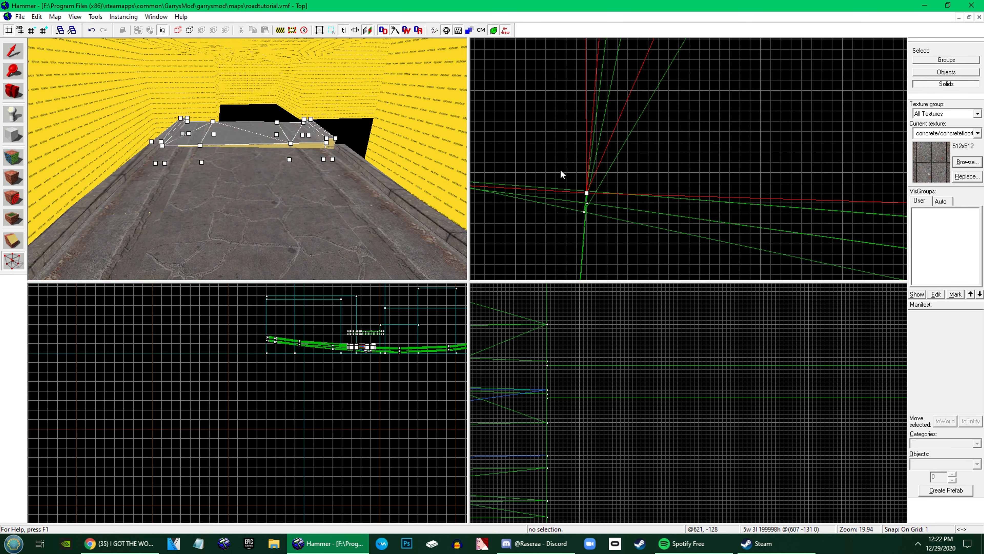
left_click_drag(587, 192, 587, 203)
scroll(512, 189, "down", 8)
left_click_drag(685, 194, 685, 202)
scroll(685, 202, "up", 7)
scroll(637, 205, "down", 12)
left_click_drag(796, 211, 796, 226)
scroll(794, 217, "up", 8)
scroll(639, 183, "down", 8)
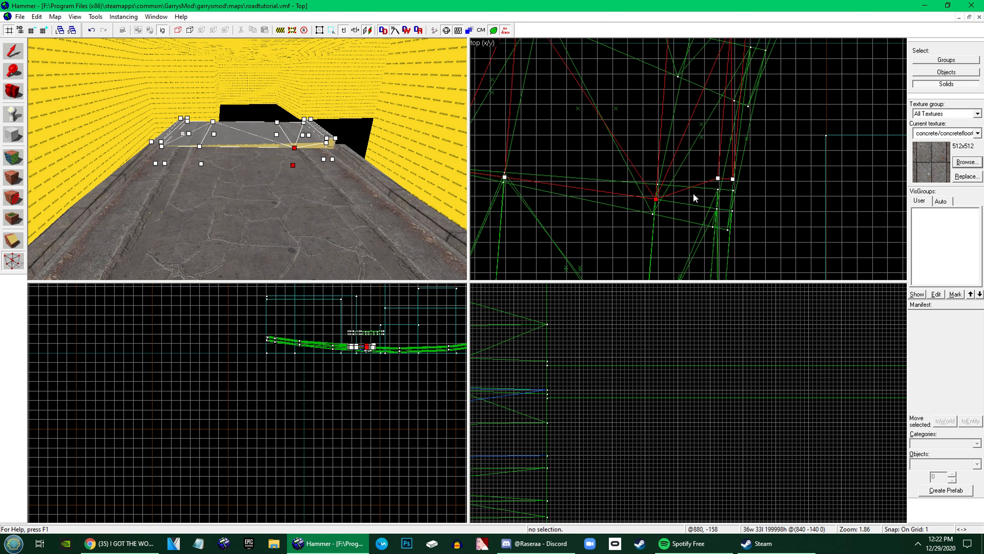
Move the two right curb vertices at the copied section's near end onto the previous section's seam
left_click(718, 178)
scroll(732, 211, "up", 10)
left_click_drag(732, 179, 752, 211, "ctrl")
scroll(707, 233, "up", 6)
scroll(685, 230, "down", 15)
scroll(701, 101, "up", 3)
Move the right curb vertices at the section's far end onto the slanted reference line
left_click_drag(705, 110, 641, 241)
scroll(732, 181, "up", 13)
scroll(706, 190, "down", 10)
scroll(674, 198, "up", 10)
left_click_drag(667, 202, 684, 163)
scroll(731, 210, "down", 13)
Move the far-end road-edge vertices and the left curb's inner vertex onto the slanted line between the reference seams
left_click_drag(615, 109, 658, 237)
scroll(632, 149, "up", 10)
scroll(697, 171, "down", 14)
scroll(645, 129, "up", 5)
scroll(606, 152, "up", 11)
left_click_drag(587, 132, 680, 171)
scroll(690, 189, "down", 12)
scroll(565, 151, "up", 7)
Align the left curb's outer vertex at the far end with the slanted seam and leave vertex editing
scroll(681, 171, "up", 7)
left_click_drag(684, 174, 700, 182)
scroll(700, 182, "down", 9)
left_click(179, 135)
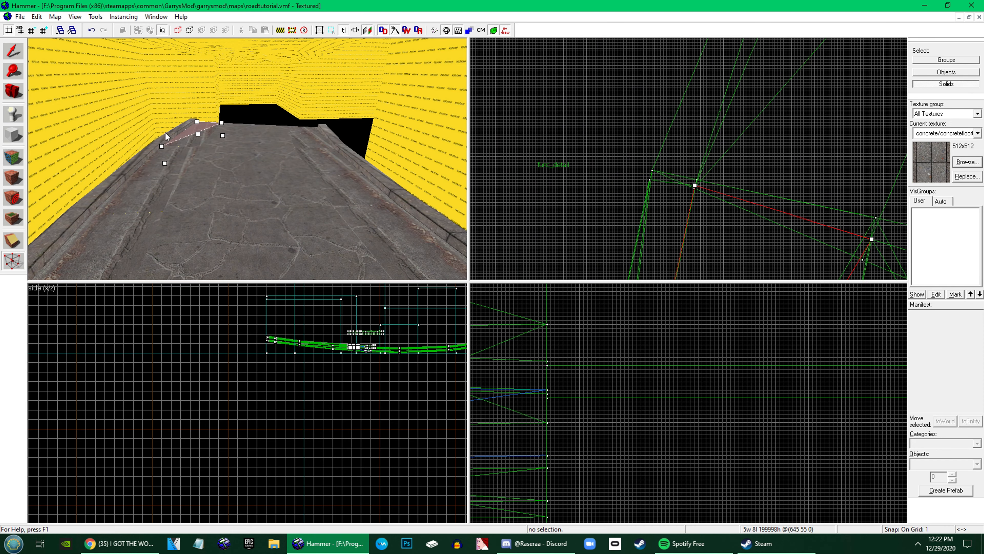
key("z")
key("z")
left_click(233, 180)
left_click(232, 201, "ctrl")
scroll(655, 183, "up", 7)
left_click_drag(619, 168, 630, 134)
scroll(619, 170, "down", 5)
key("shift+s")
Select all road and curb brushes of the reshaped section and place a copy against its far end
key("z")
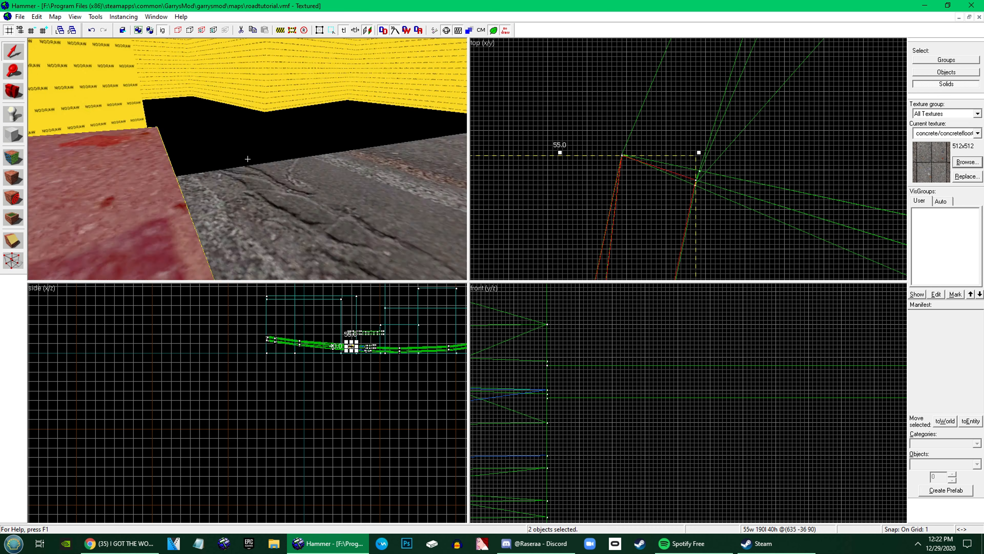
key("s")
key("z")
left_click(214, 170, "ctrl")
left_click(165, 163, "ctrl")
key("z")
key("d")
key("z")
left_click(274, 181, "ctrl")
scroll(637, 162, "down", 9)
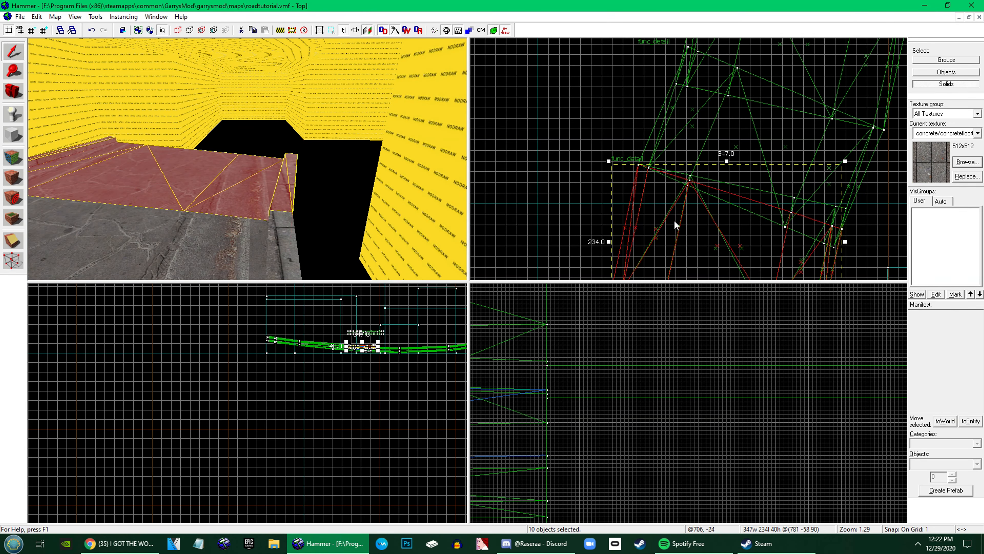
left_click_drag(676, 222, 707, 96)
scroll(655, 165, "up", 5)
left_click_drag(643, 131, 625, 173)
key("shift+v")
scroll(638, 159, "up", 5)
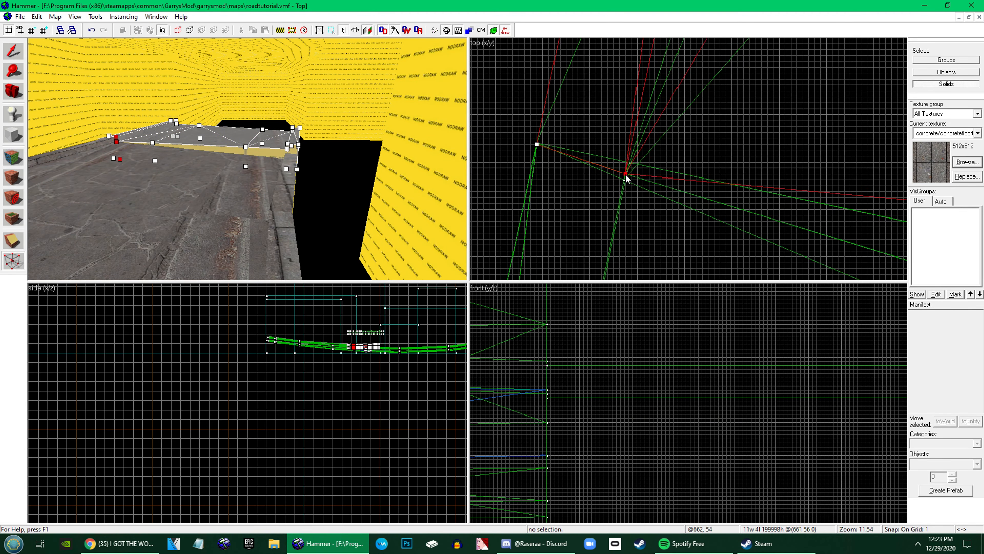
scroll(625, 174, "down", 6)
left_click_drag(695, 167, 685, 196)
scroll(674, 188, "up", 5)
left_click(166, 163)
left_click(196, 138)
key("ctrl+z")
key("ctrl+z")
key("ctrl+z")
Vertex-edit the new copy, moving its left and right road-edge vertices at the near end onto the adjoining seam
key("shift+v")
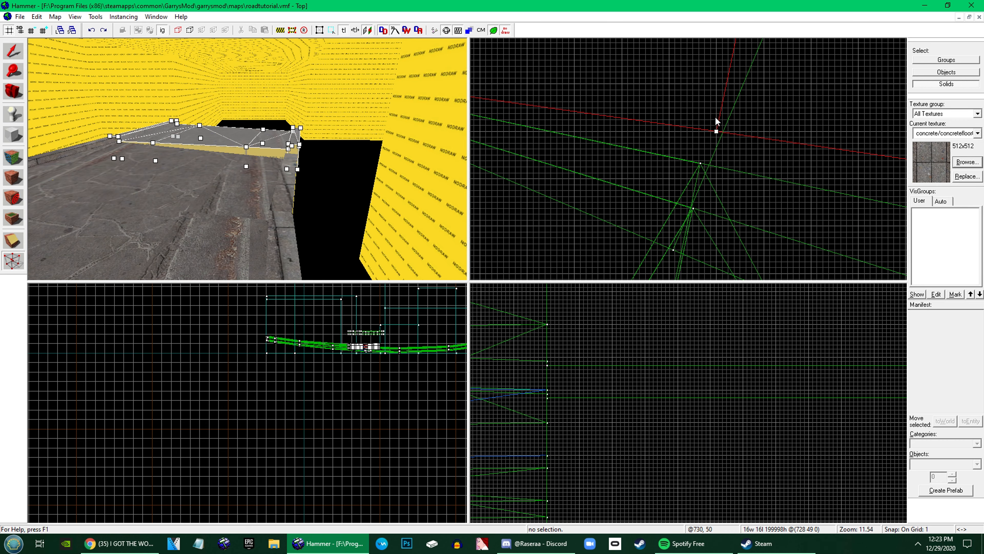
left_click_drag(715, 130, 693, 208)
scroll(694, 207, "down", 8)
scroll(685, 190, "up", 6)
left_click_drag(648, 165, 642, 178)
scroll(628, 168, "down", 8)
left_click_drag(804, 216, 784, 227)
scroll(798, 222, "up", 8)
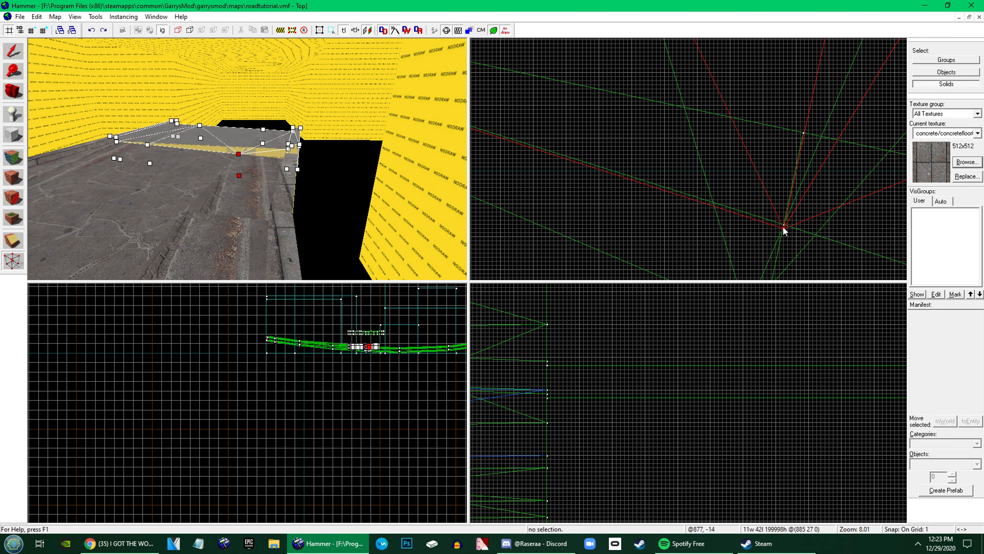
scroll(783, 226, "down", 8)
Move the right curb vertices at the new copy's near end onto the adjoining seam
left_click(588, 112)
left_click(627, 118, "ctrl")
left_click_drag(588, 112, 596, 236)
scroll(597, 236, "down", 8)
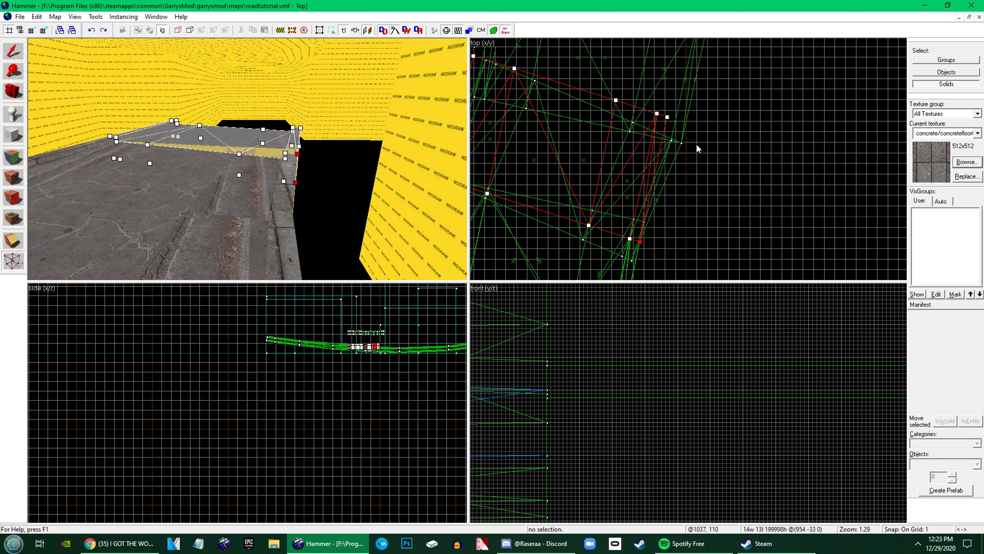
Select both right curb vertices at the new copy's far end and move them outward onto the slanted reference line
key("Return")
left_click_drag(698, 146, 716, 182)
key("Return")
scroll(681, 135, "up", 8)
scroll(682, 166, "up", 8)
left_click_drag(680, 171, 690, 165)
scroll(699, 161, "down", 12)
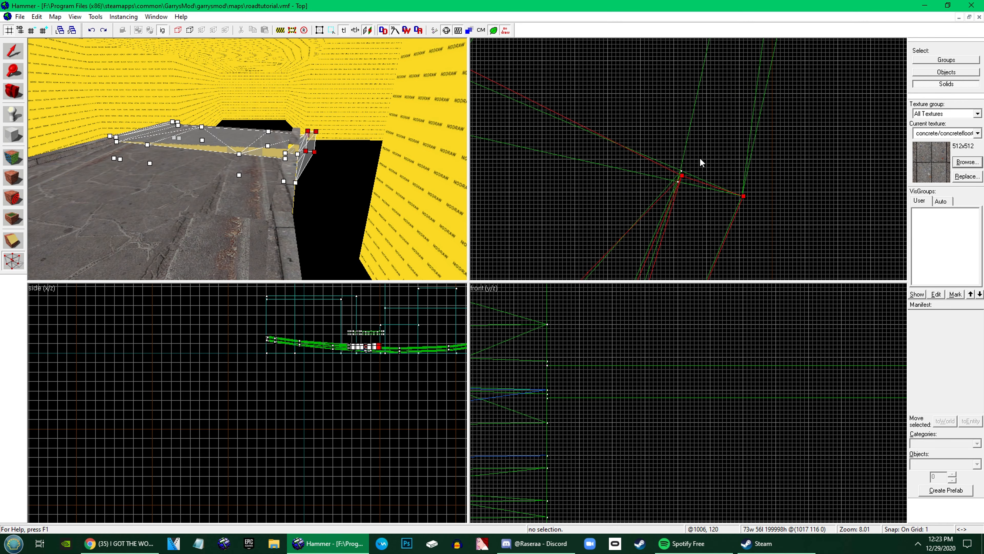
Move the right road-edge vertex at the new copy's far end onto the slanted line
scroll(649, 151, "up", 5)
left_click_drag(582, 98, 615, 139)
scroll(616, 137, "up", 9)
left_click_drag(615, 140, 606, 149)
scroll(713, 197, "down", 12)
Move the left road-edge vertex at the new copy's far end onto the slanted line
left_click(232, 138)
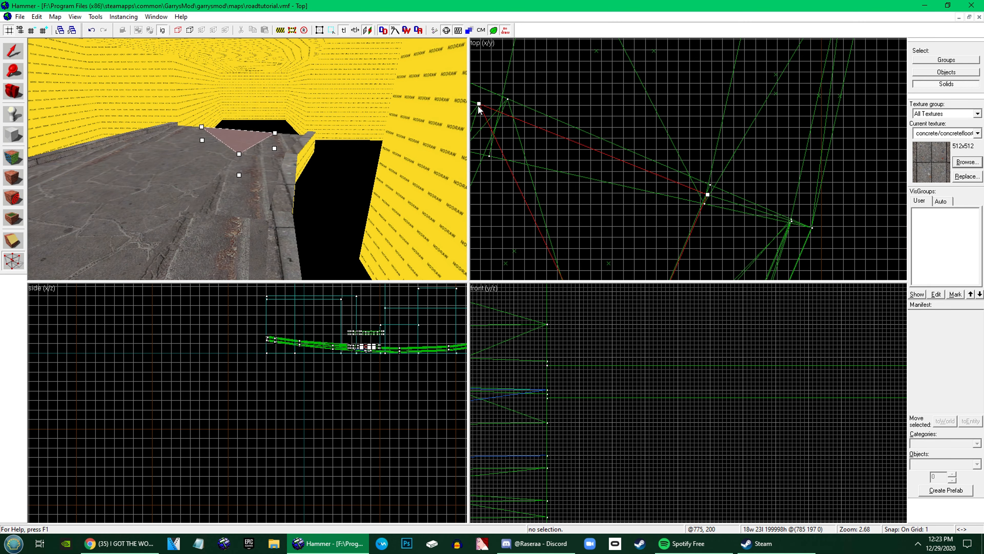
key("z")
key("z")
key("w")
left_click(162, 202, "ctrl")
scroll(662, 129, "down", 2)
scroll(531, 117, "up", 13)
left_click_drag(609, 51, 736, 210)
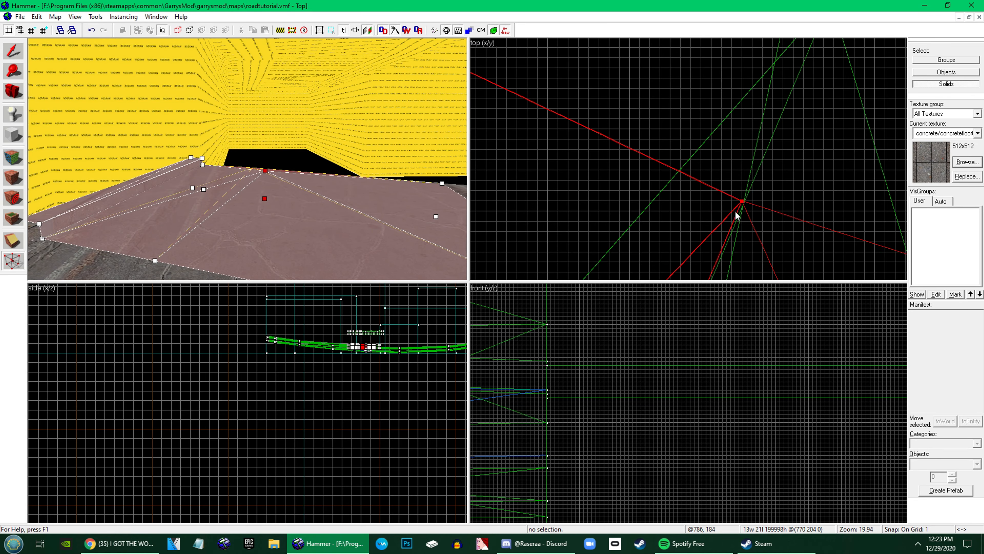
Move both left curb vertices at the far end onto the slanted line and leave vertex editing
scroll(736, 210, "down", 11)
left_click_drag(618, 165, 676, 187)
left_click_drag(689, 191, 713, 187)
scroll(707, 199, "up", 9)
scroll(689, 149, "up", 5)
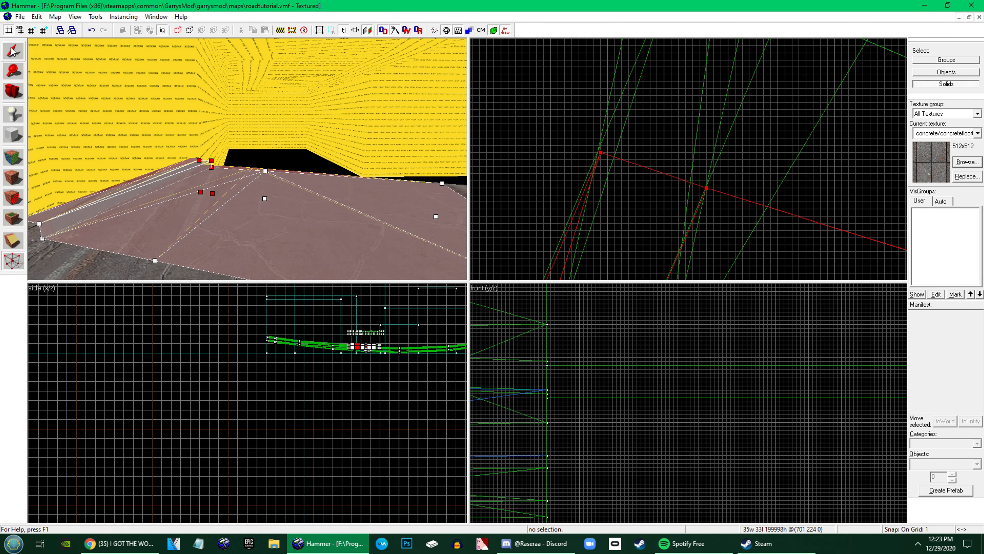
key("shift+s")
Select every brush of the finished curve section and place another copy beyond its far end
key("z")
key("w")
key("Escape")
key("z")
scroll(578, 115, "down", 15)
key("z")
key("z")
left_click(201, 244)
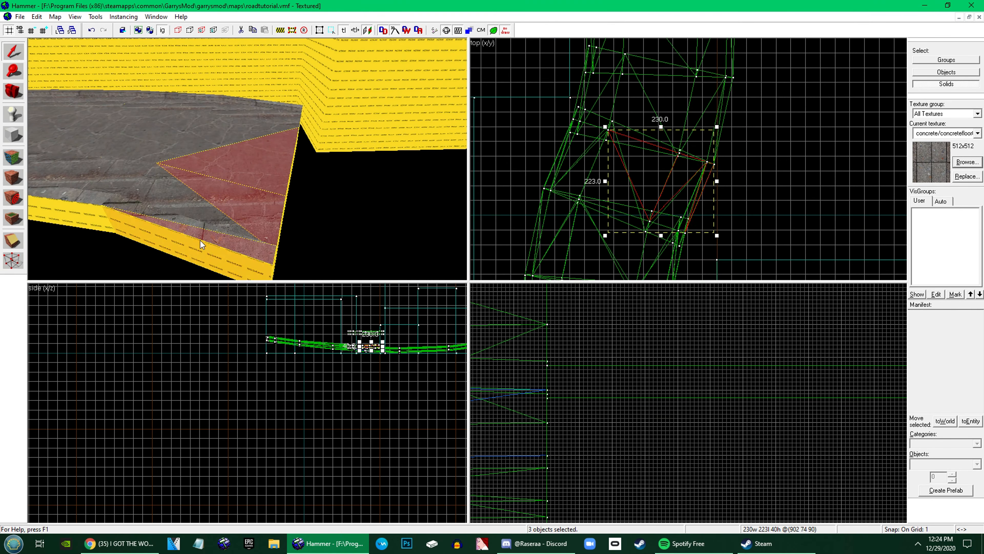
left_click(182, 211, "ctrl")
left_click_drag(635, 174, 665, 105, "shift")
Vertex-edit the latest copy, moving its near-end road and left curb vertices onto the preceding section's seam
key("shift+v")
scroll(608, 130, "up", 12)
left_click_drag(592, 164, 583, 146)
scroll(605, 167, "down", 3)
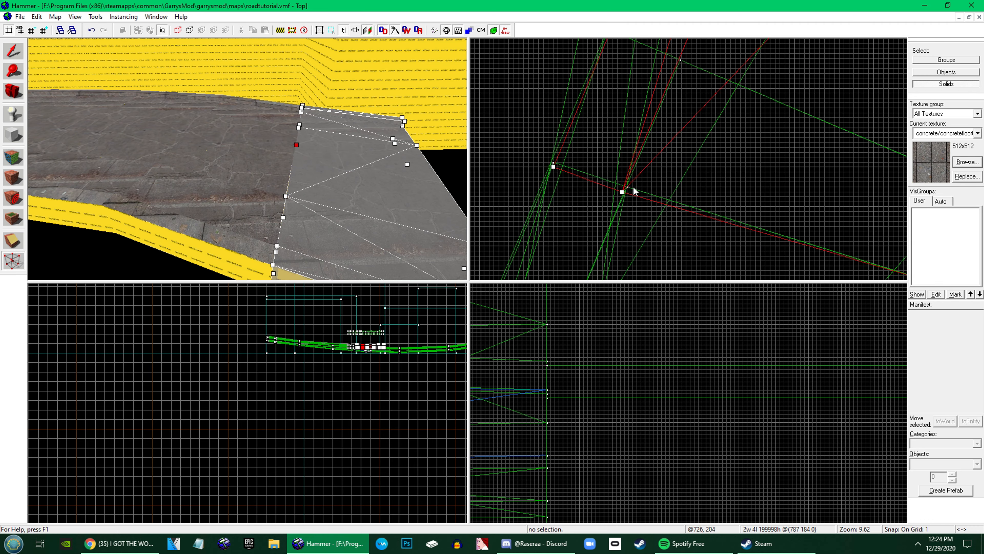
left_click_drag(632, 186, 628, 187)
left_click_drag(579, 162, 554, 163)
scroll(562, 184, "down", 10)
middle_click_drag(620, 155, 596, 169)
Shift all far-end vertices of the latest copy outward together and align its right curb vertices with the slanted reference line
left_click_drag(791, 194, 562, 43)
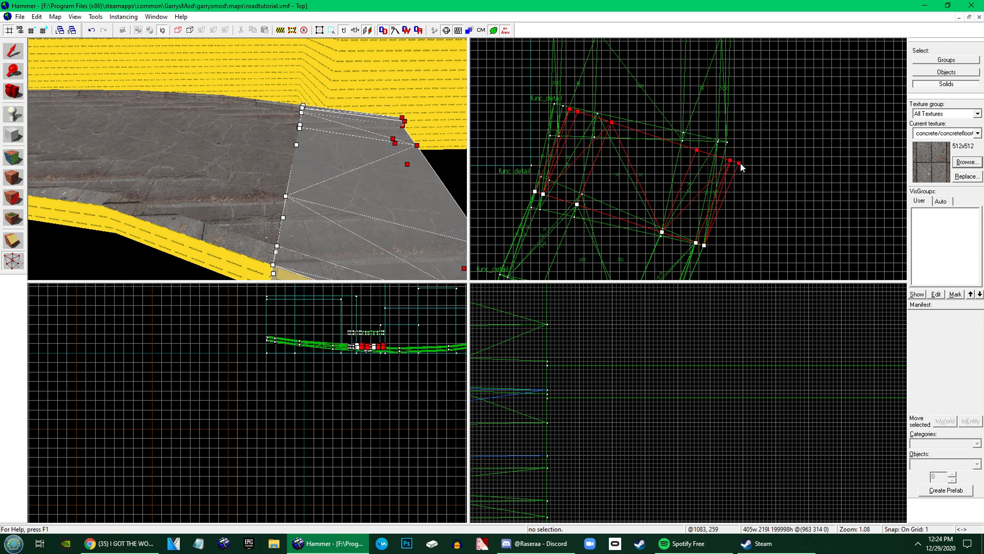
left_click_drag(739, 162, 744, 145)
scroll(747, 142, "up", 8)
left_click_drag(720, 166, 722, 211)
scroll(725, 162, "up", 3)
scroll(740, 159, "down", 3)
scroll(742, 166, "up", 4)
scroll(713, 202, "down", 4)
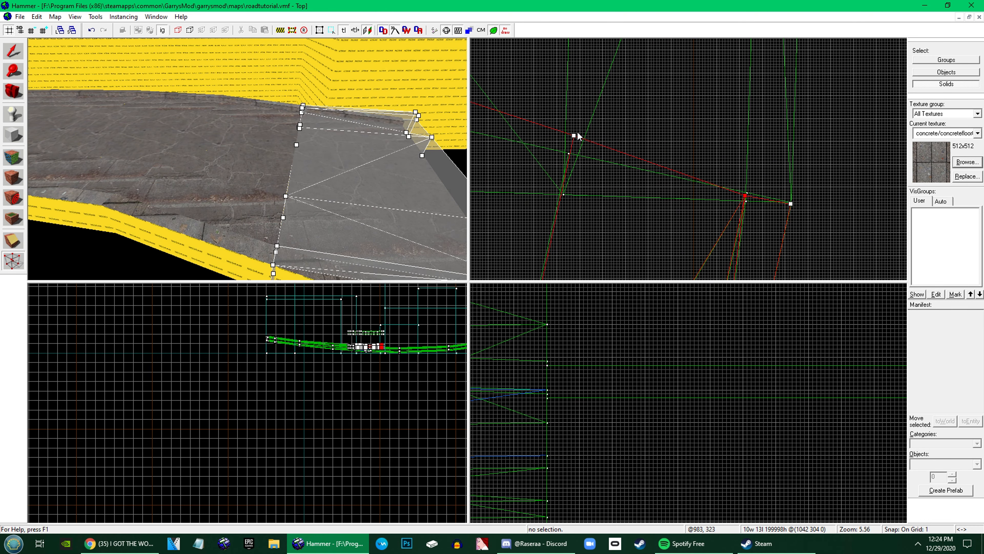
Move the right and left road-edge vertices at the latest copy's far end onto the reference line
scroll(576, 136, "up", 3)
left_click_drag(572, 145, 558, 220)
scroll(597, 208, "down", 7)
left_click_drag(572, 102, 562, 174)
scroll(620, 163, "down", 4)
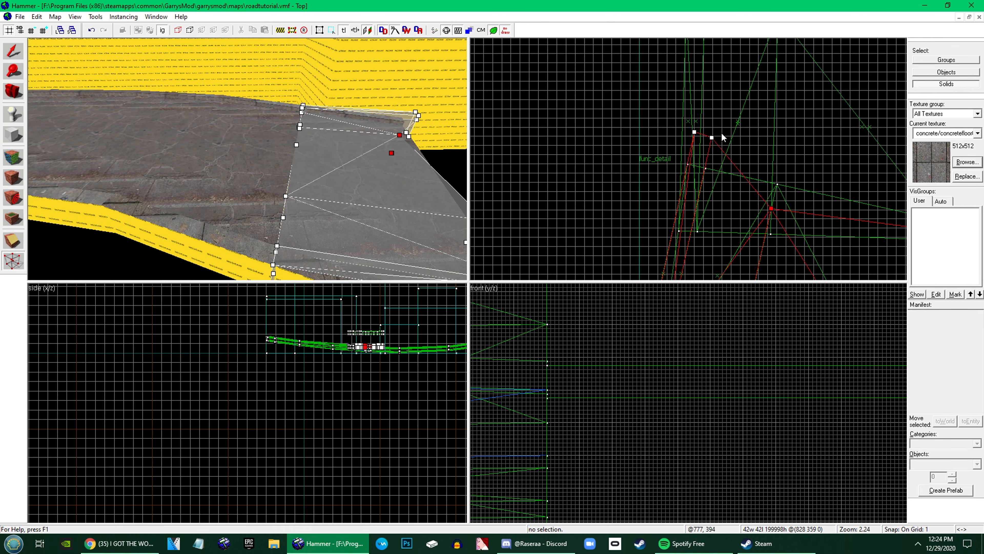
Move the inner and outer left curb vertices at the far end onto the reference line and leave vertex editing
left_click_drag(721, 132, 686, 141)
left_click_drag(709, 136, 702, 186)
scroll(701, 188, "up", 3)
scroll(702, 210, "up", 8)
left_click_drag(578, 136, 578, 173)
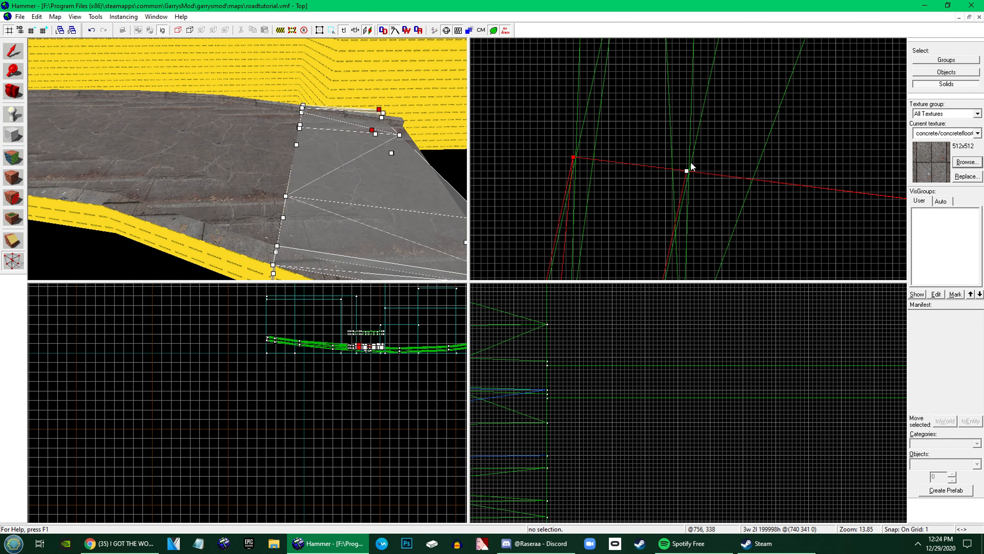
key("shift+s")
Select all the brushes of this reshaped section and place the next copy beyond its far end
key("z")
key("z")
left_click(313, 122, "ctrl")
left_click(304, 107, "ctrl")
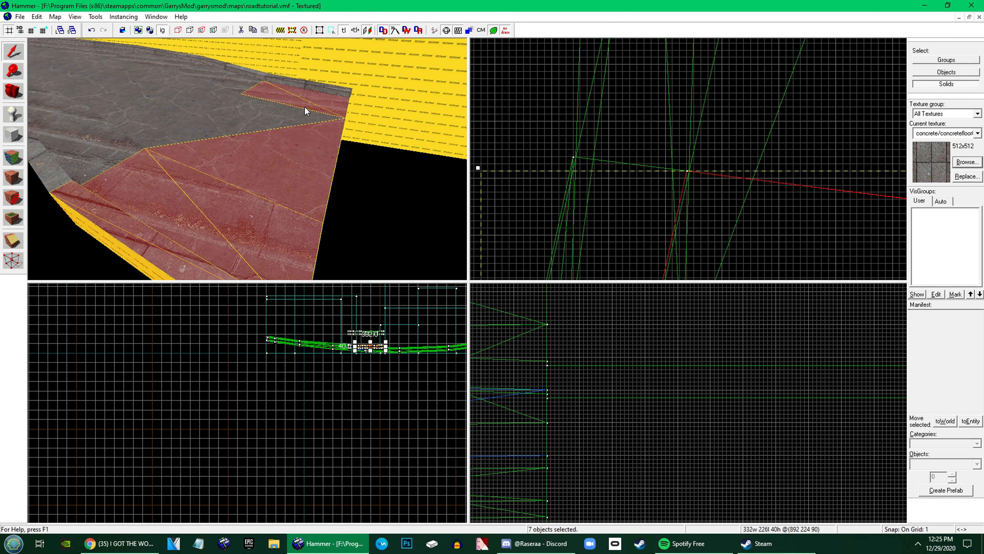
left_click(294, 118, "ctrl")
left_click(310, 87, "ctrl")
scroll(669, 201, "down", 8)
left_click_drag(669, 201, 675, 76, "shift")
Vertex-edit the next copy and move its near-end right road-edge vertex onto the preceding section's seam
scroll(697, 210, "up", 6)
key("shift+v")
left_click(725, 216)
left_click_drag(681, 137, 713, 198)
scroll(709, 210, "down", 10)
scroll(717, 188, "up", 7)
scroll(719, 187, "down", 8)
Move both right curb vertices at the next copy's near end into line with the preceding section's seam
left_click_drag(784, 220, 789, 185)
scroll(791, 194, "up", 7)
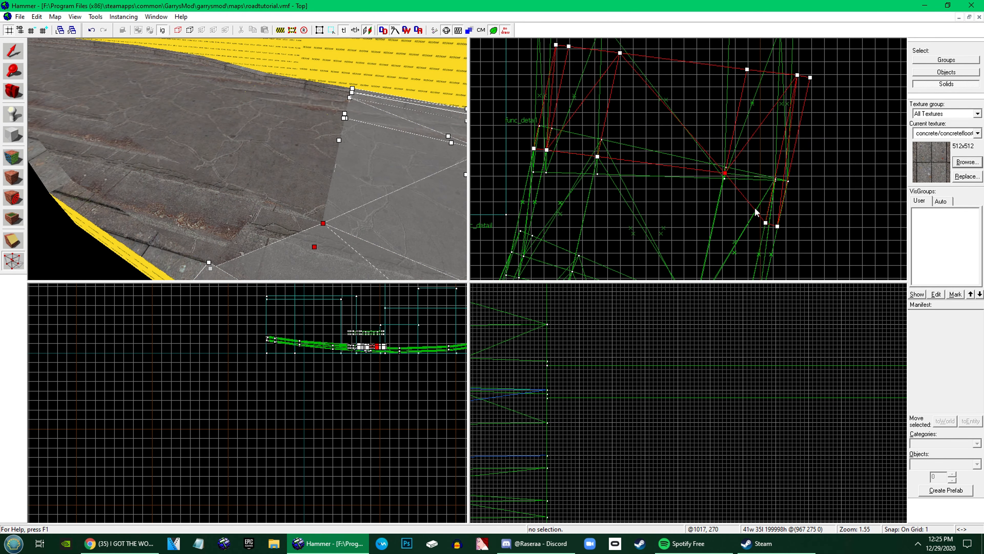
scroll(765, 217, "up", 9)
scroll(791, 177, "down", 10)
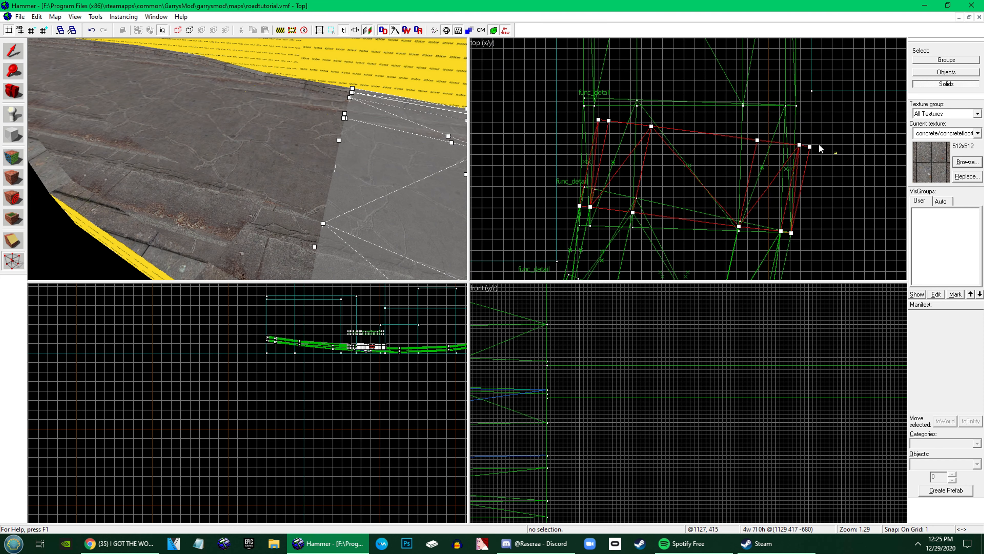
Move the right curb and right road-edge vertices at this copy's far end onto the reference line
left_click_drag(819, 143, 795, 153)
scroll(798, 117, "up", 10)
left_click_drag(793, 93, 814, 164)
mouse_move(763, 165)
left_mouse_down()
mouse_move(788, 147)
mouse_move(776, 161)
left_mouse_up()
scroll(779, 155, "down", 5)
left_click_drag(767, 156, 717, 180)
scroll(736, 151, "up", 5)
left_click_drag(720, 202, 718, 216)
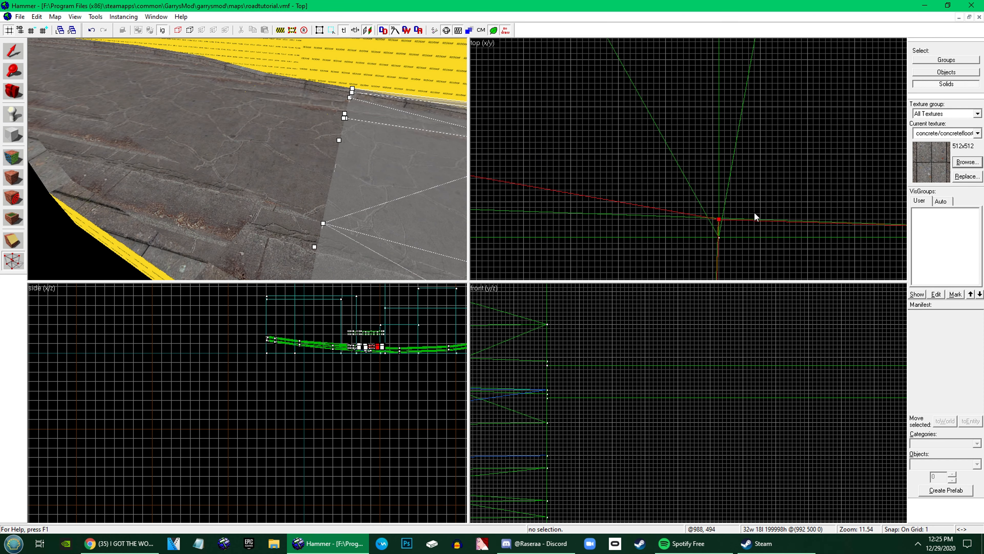
Move the left road-edge vertex and both left curb vertices at the same far end onto the reference line
scroll(748, 209, "down", 7)
scroll(636, 178, "up", 5)
left_click_drag(629, 163, 626, 220)
scroll(626, 209, "down", 5)
left_click_drag(693, 143, 593, 167)
left_click_drag(659, 149, 658, 187)
left_click_drag(638, 146, 636, 186)
scroll(656, 192, "up", 9)
Leave vertex editing, select all brushes of the next road copy, and lower it into place against the reshaped section's far end
key("shift+s")
left_click(341, 161, "ctrl")
left_click(349, 167, "ctrl")
left_click(312, 156, "ctrl")
key("z")
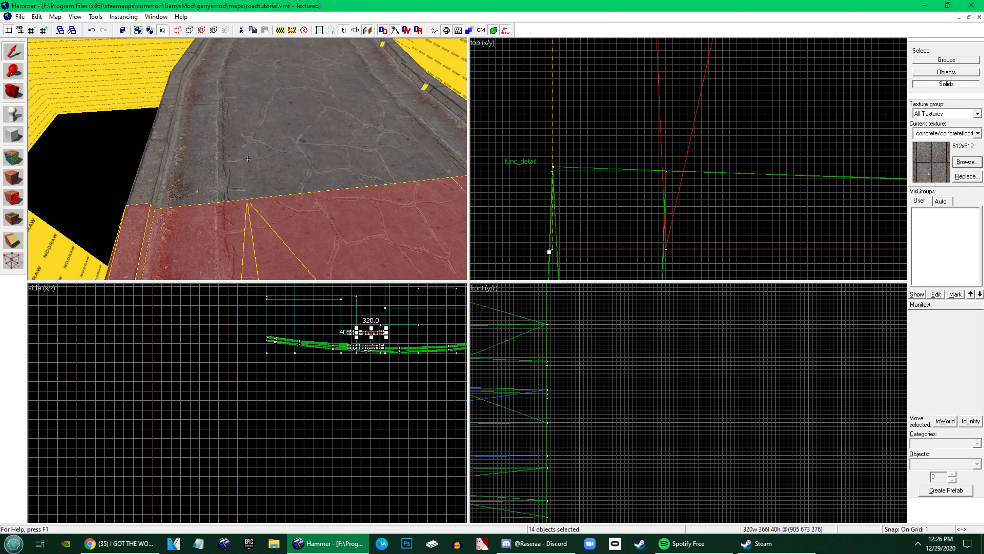
key("z")
scroll(637, 382, "down", 8)
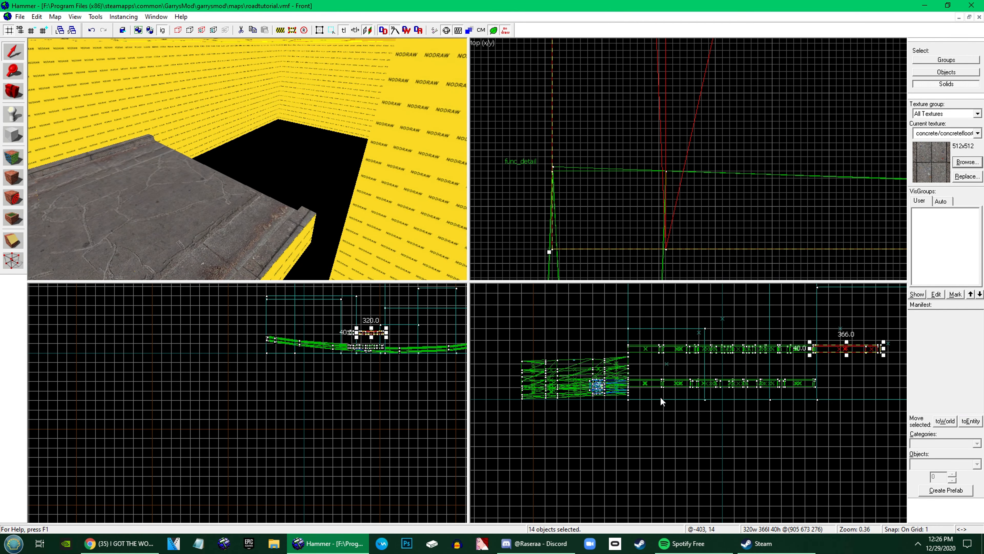
scroll(803, 348, "up", 10)
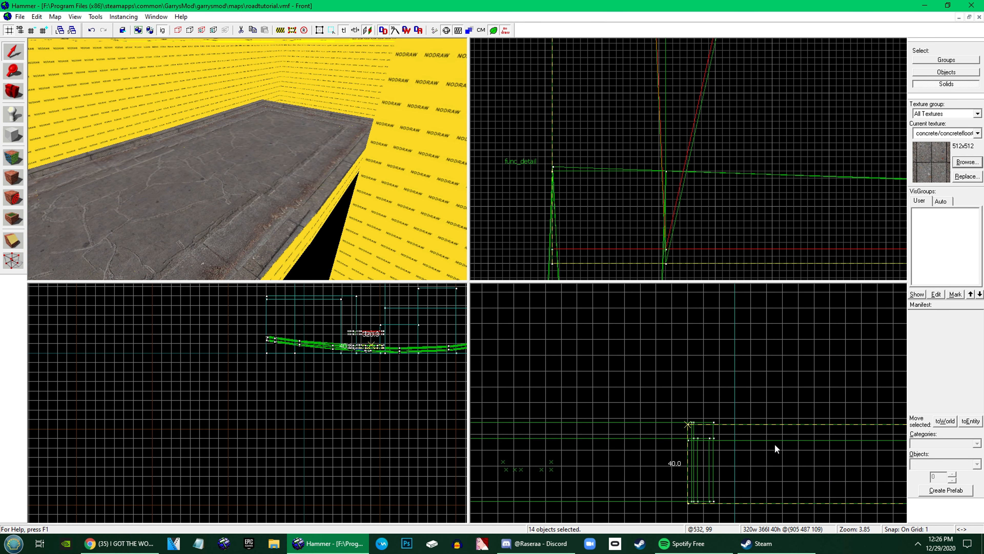
left_click_drag(775, 444, 780, 442)
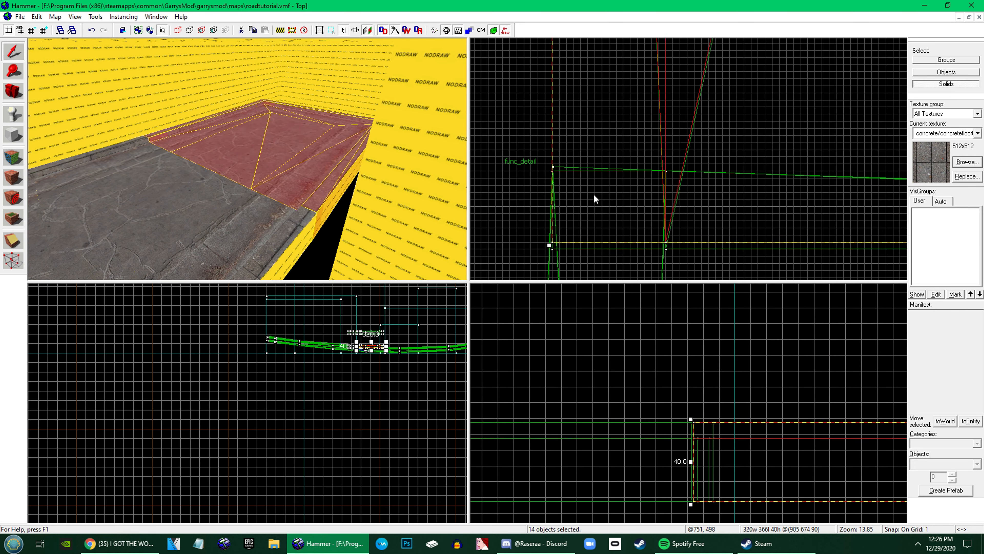
Vertex-edit the lowered copy and move its near-end left curb and left road-edge vertices onto the preceding section's seam
key("shift+v")
left_click(666, 249)
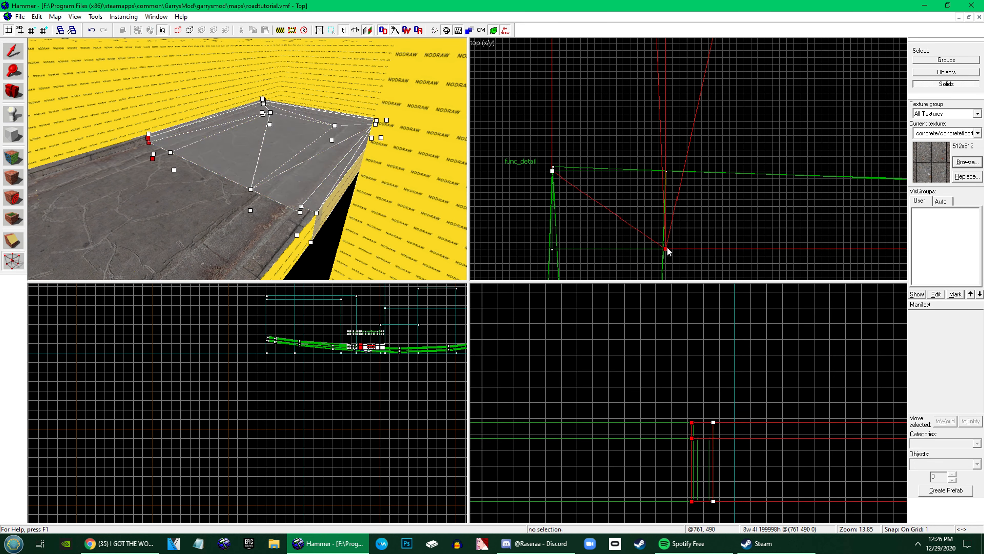
left_click_drag(667, 248, 666, 171)
scroll(667, 175, "down", 6)
left_click_drag(736, 224, 773, 180)
key("Return")
scroll(772, 182, "up", 5)
scroll(773, 179, "up", 4)
middle_click_drag(773, 179, 657, 183)
scroll(637, 195, "down", 5)
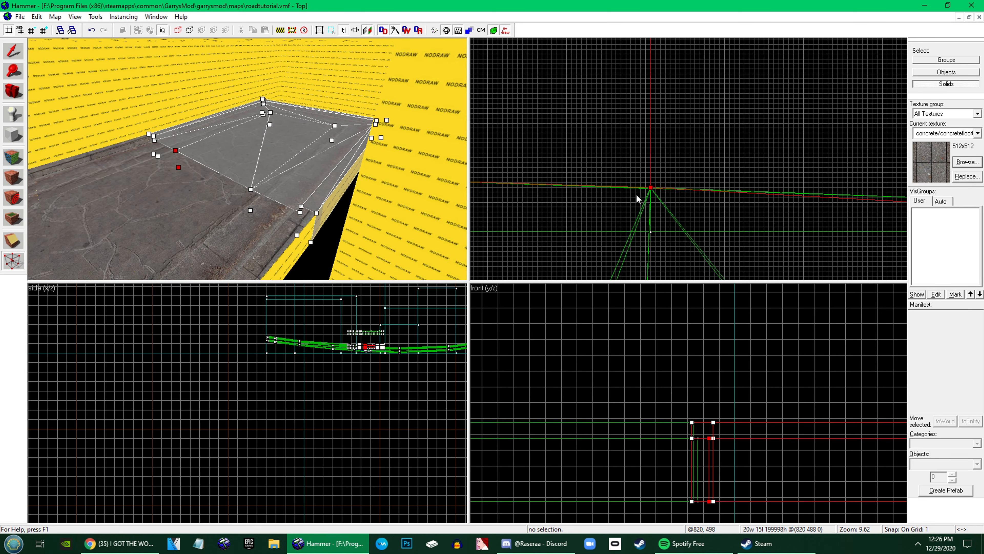
Move the right road-edge and inner right curb vertices at the near end onto the seam, and leave vertex editing
scroll(721, 200, "down", 5)
scroll(814, 196, "down", 4)
mouse_move(901, 189)
middle_mouse_down()
mouse_move(843, 187)
mouse_move(720, 217)
middle_mouse_up()
scroll(721, 227, "up", 7)
scroll(698, 219, "up", 2)
mouse_move(686, 175)
left_mouse_down()
mouse_move(651, 235)
mouse_move(665, 204)
mouse_move(708, 222)
mouse_move(690, 200)
left_mouse_up()
key("Return")
scroll(666, 206, "down", 9)
scroll(736, 210, "up", 9)
key("Return")
scroll(688, 207, "up", 6)
scroll(659, 193, "down", 6)
scroll(773, 200, "up", 5)
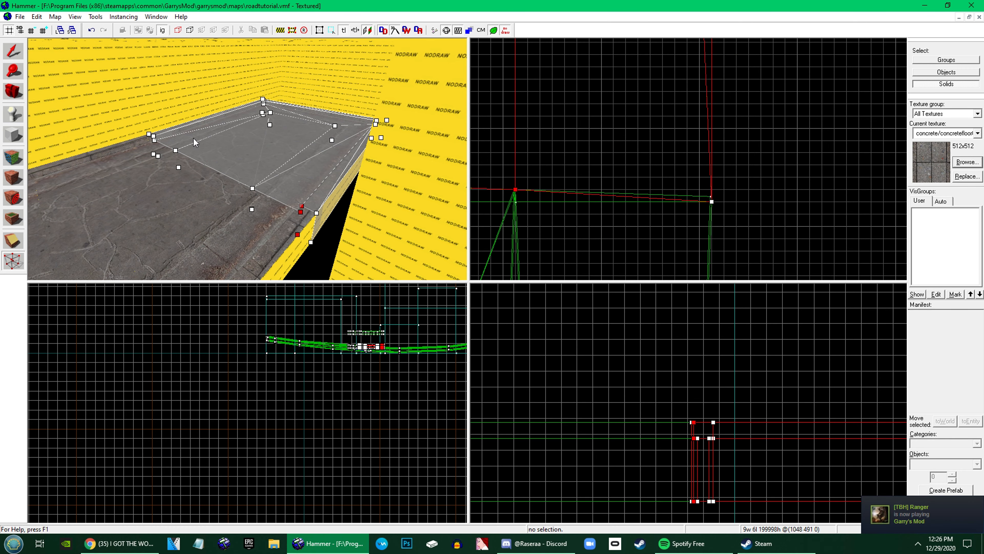
key("shift+s")
left_click(411, 163)
key("z")
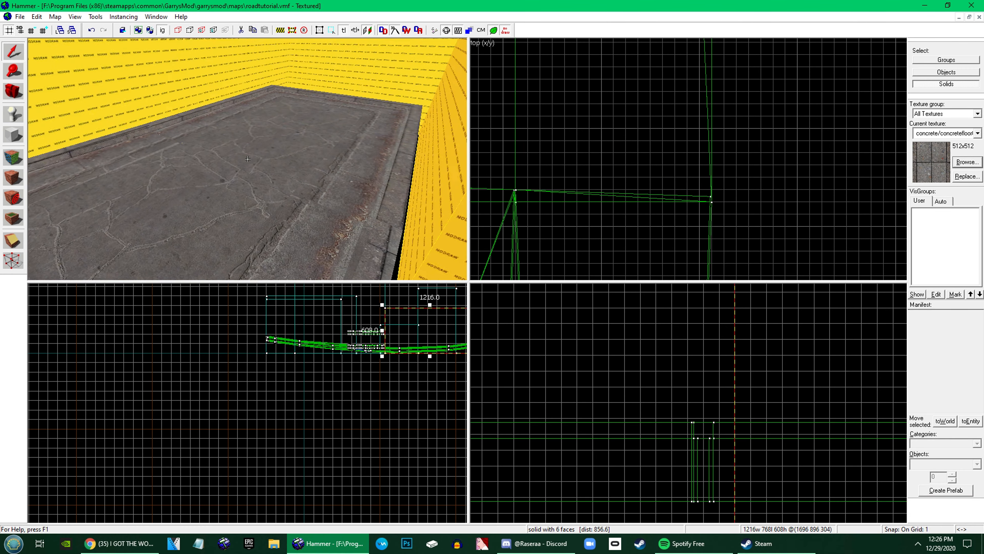
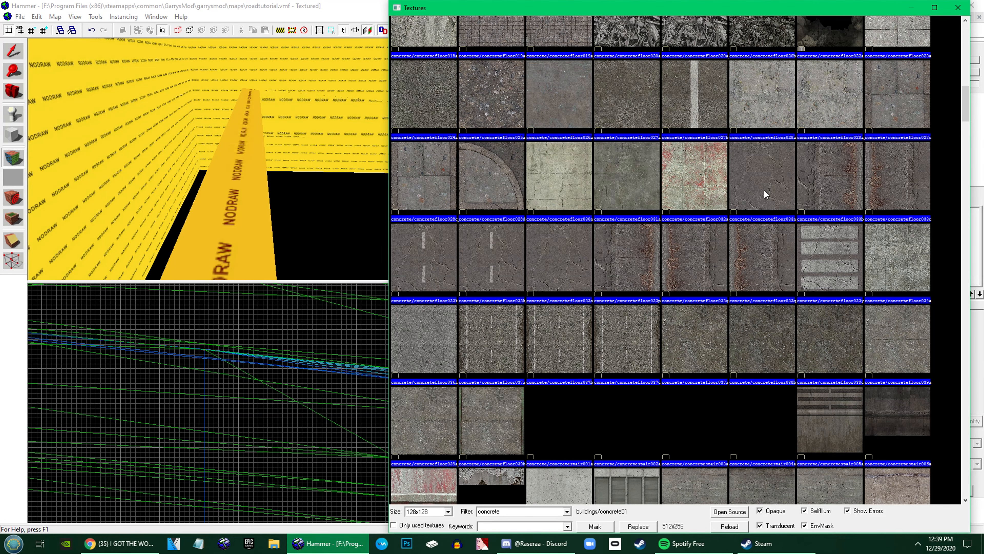
Apply concrete/concretefloor028c to the side street's sidewalk faces, with 0.31 X scale, -64 X shift and 90° rotation
double_click(881, 136)
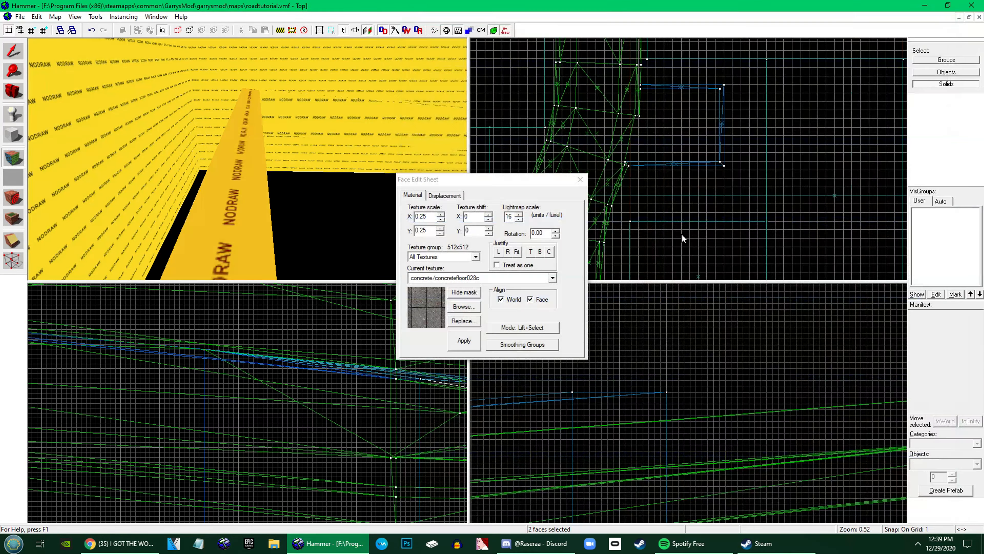
left_click(517, 252)
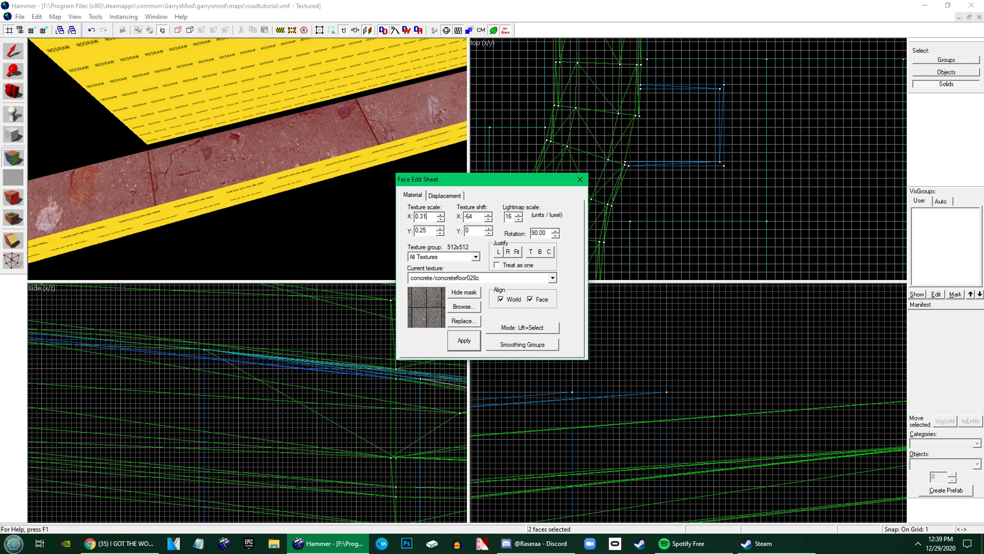
key("z")
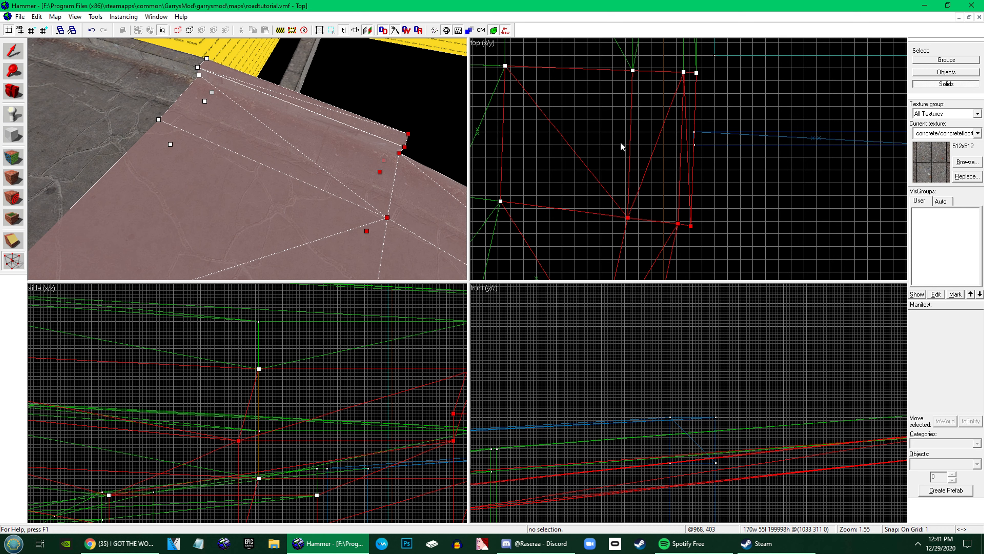
Vertex-edit the junction road section, adjust its selected road-edge and curb vertices to the seam, and leave vertex editing
scroll(632, 153, "up", 3)
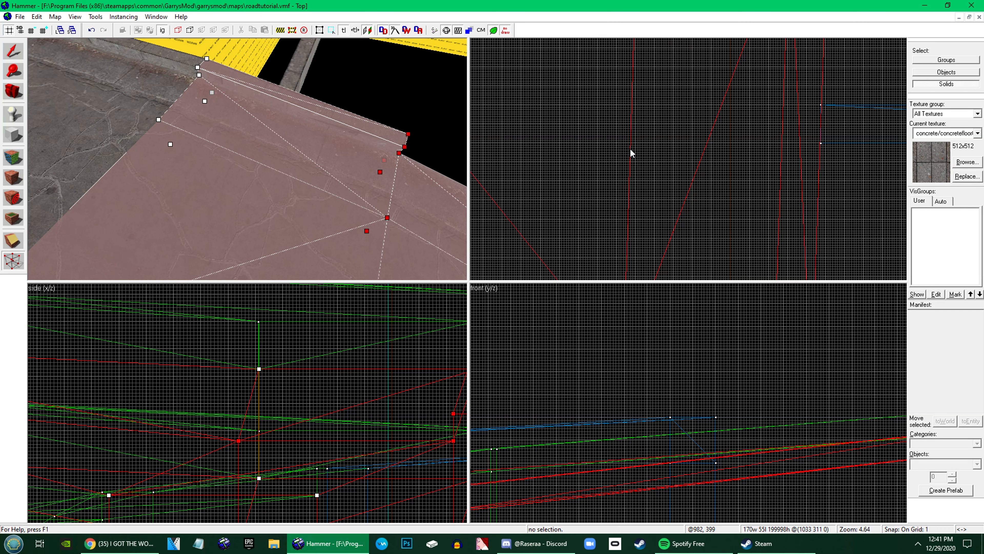
scroll(663, 110, "down", 5)
left_click_drag(757, 252, 650, 219)
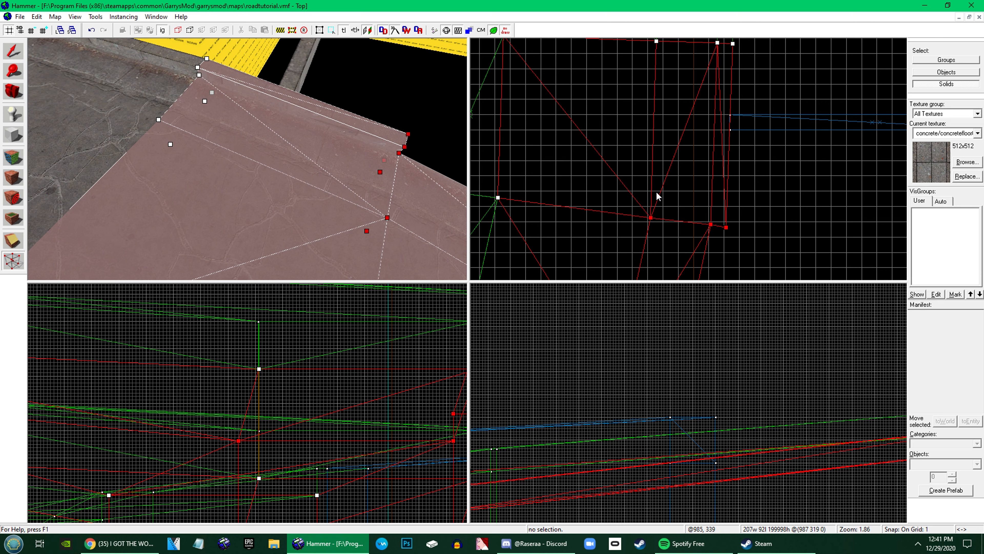
scroll(649, 227, "up", 4)
scroll(647, 227, "down", 4)
scroll(643, 206, "up", 4)
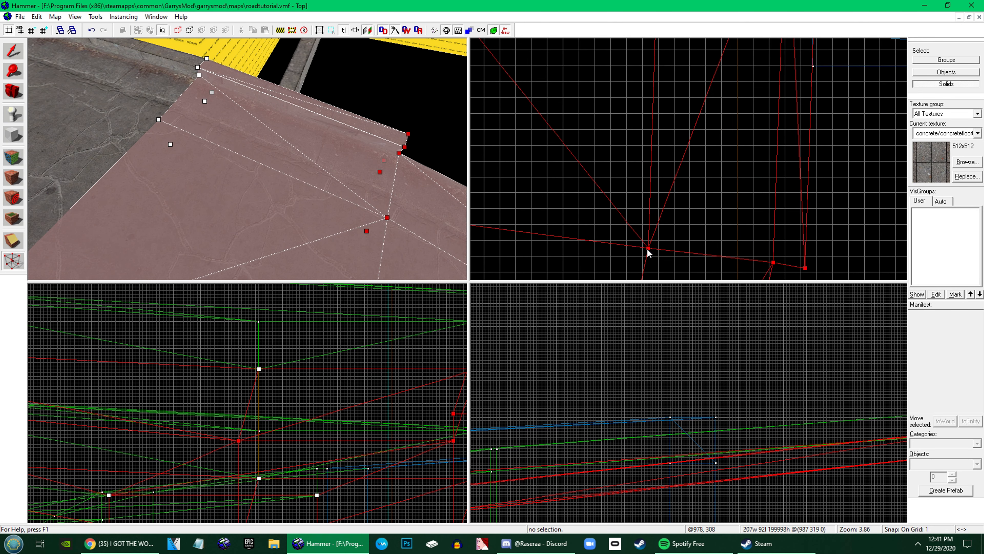
left_click(13, 52)
key("z")
Vertex-edit the sidewalk brush beside the thin wedge and move its outer end vertices onto the side sidewalk's corner
left_click(248, 159)
key("z")
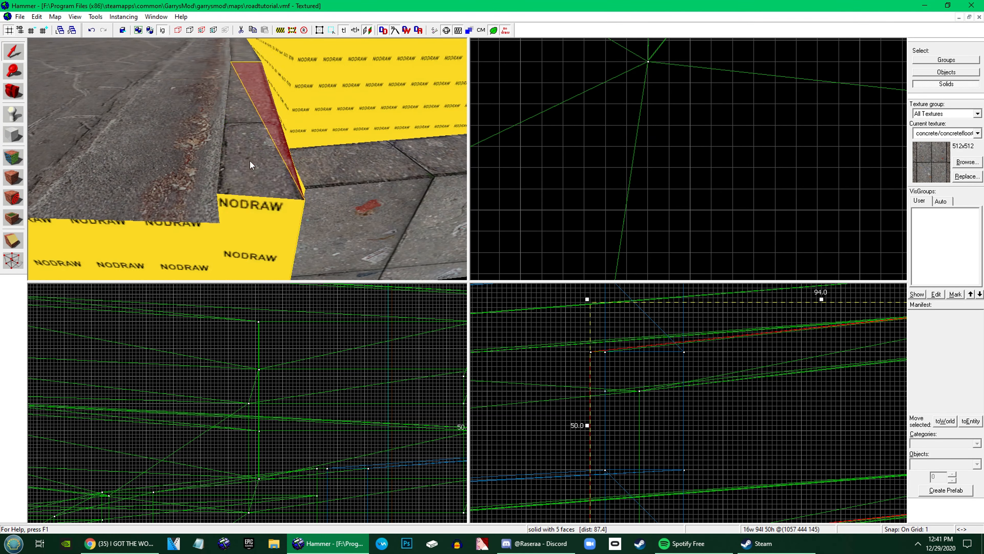
left_click(249, 161, "ctrl")
scroll(655, 170, "down", 9)
key("shift+v")
scroll(655, 114, "up", 5)
left_click_drag(654, 177, 647, 121)
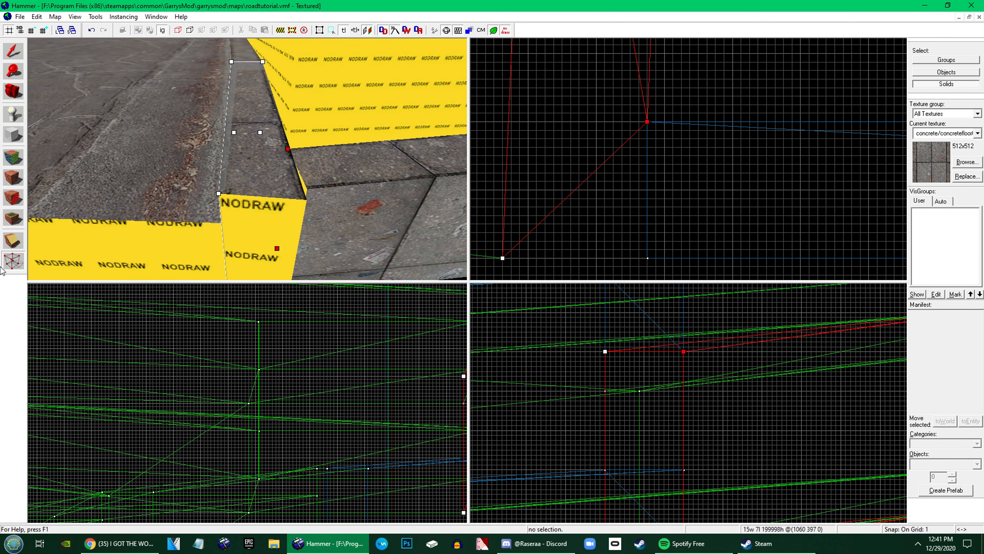
Move the adjoining side-street sidewalk brush's end vertices onto the main sidewalk's inner corner, and leave vertex editing
left_click(233, 166)
left_click(313, 173)
left_click_drag(647, 259, 502, 259)
key("shift+s")
key("z")
key("Escape")
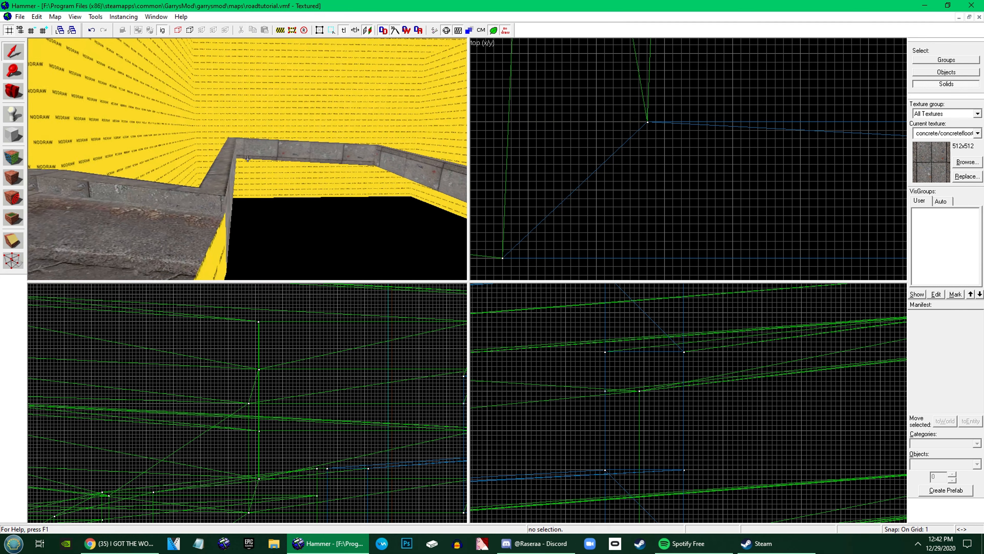
Vertex-edit the nodraw brush running inside the side street's sidewalk and select its far-end vertices
key("w")
key("z")
left_click(233, 177)
left_click(264, 184, "ctrl")
key("shift+v")
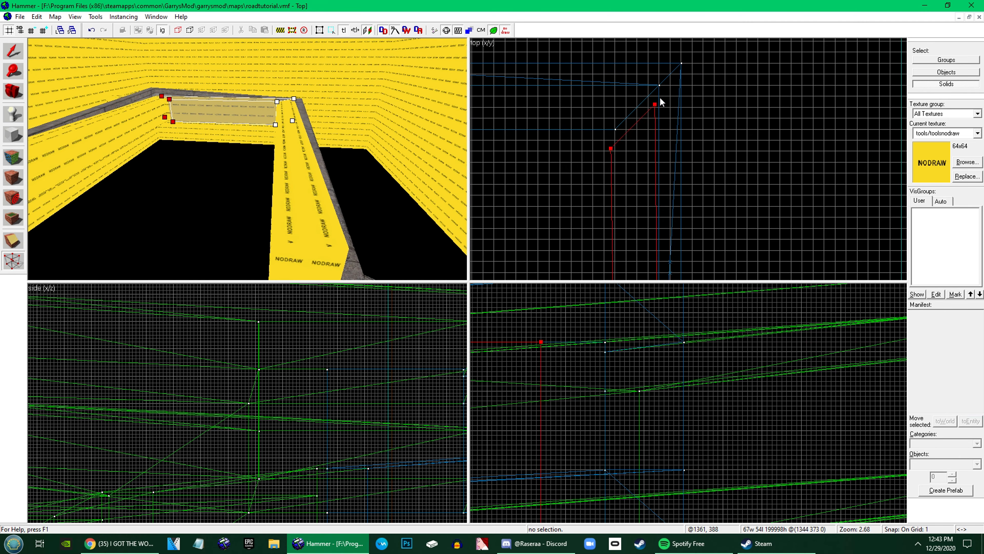
key("w")
key("z")
Clip the nodraw brush diagonally from the sidewalk's inner corner
key("shift+x")
left_click_drag(645, 102, 681, 171)
scroll(681, 171, "up", 3)
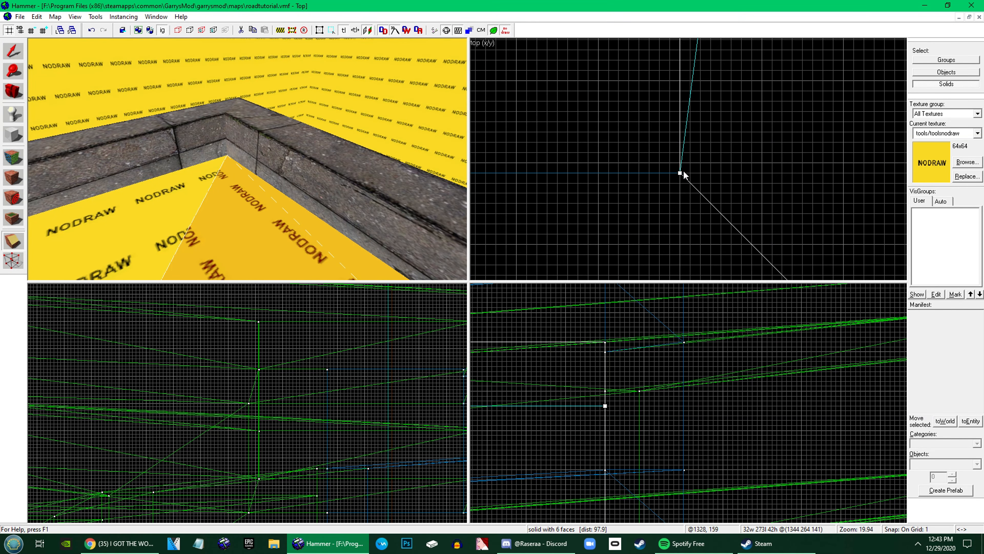
key("Return")
key("shift+s")
Clip the neighbouring nodraw brush at the same corner so the two brushes meet along a mitre
left_click(110, 243)
scroll(657, 53, "down", 19)
scroll(654, 49, "up", 4)
key("shift+x")
left_click_drag(753, 93, 546, 113)
scroll(546, 114, "up", 16)
key("Return")
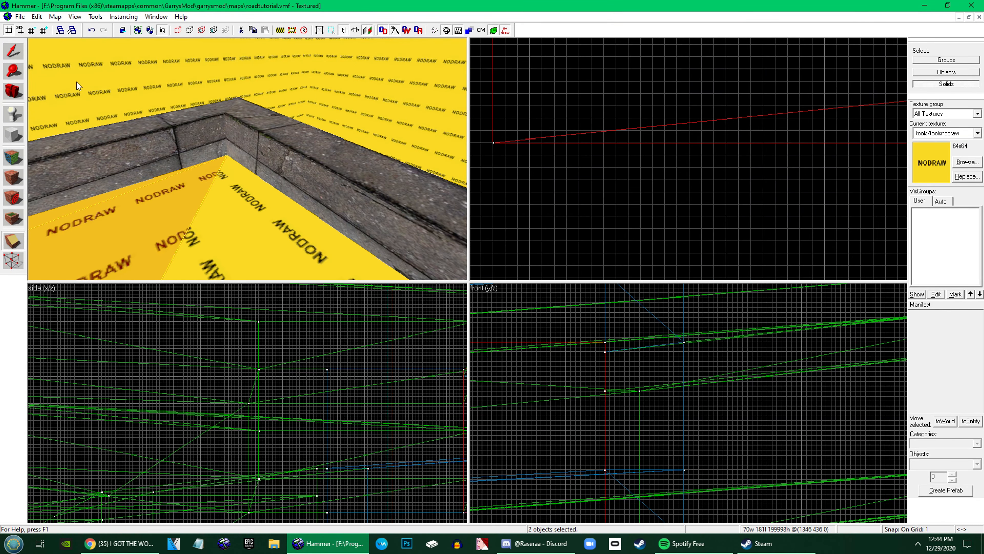
Vertex-edit the clipped nodraw brushes and nudge a corner vertex onto the adjoining brush's corner
key("z")
key("shift+v")
scroll(576, 200, "up", 10)
scroll(575, 200, "down", 10)
scroll(874, 191, "up", 10)
left_click_drag(874, 191, 874, 187)
scroll(713, 161, "down", 10)
scroll(714, 165, "up", 13)
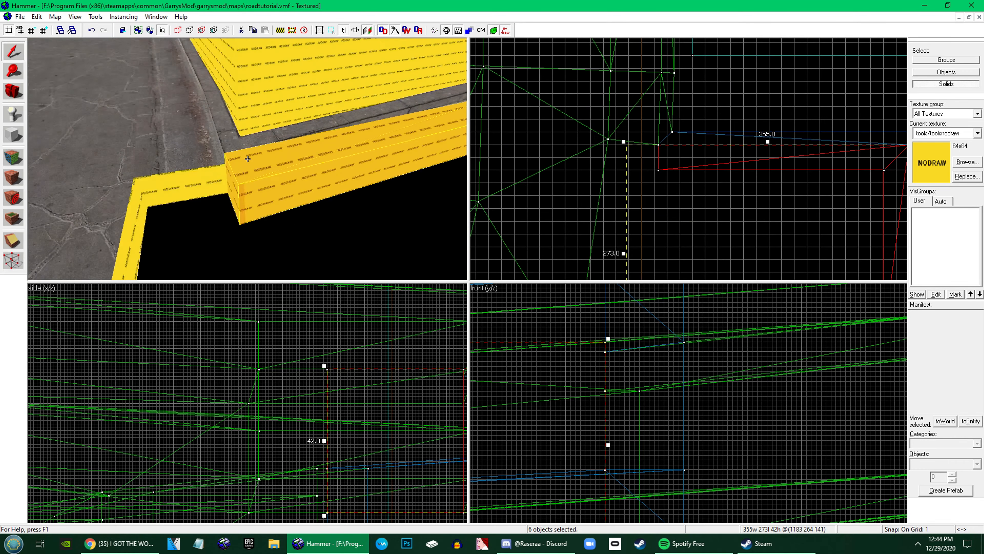
Set the grid snap to 16 units and move the nodraw brushes' inner corner vertices to shape the U-shaped curb
key("bracketright")
key("bracketright")
key("bracketright")
key("bracketright")
left_click(743, 191)
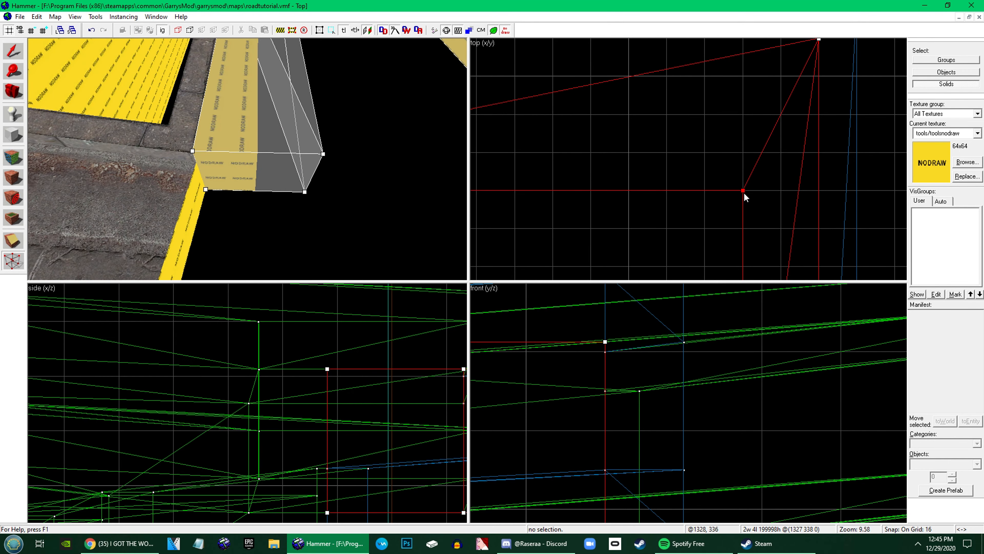
scroll(667, 191, "down", 13)
scroll(663, 228, "up", 8)
left_click_drag(744, 191, 731, 247)
left_click_drag(714, 231, 685, 201)
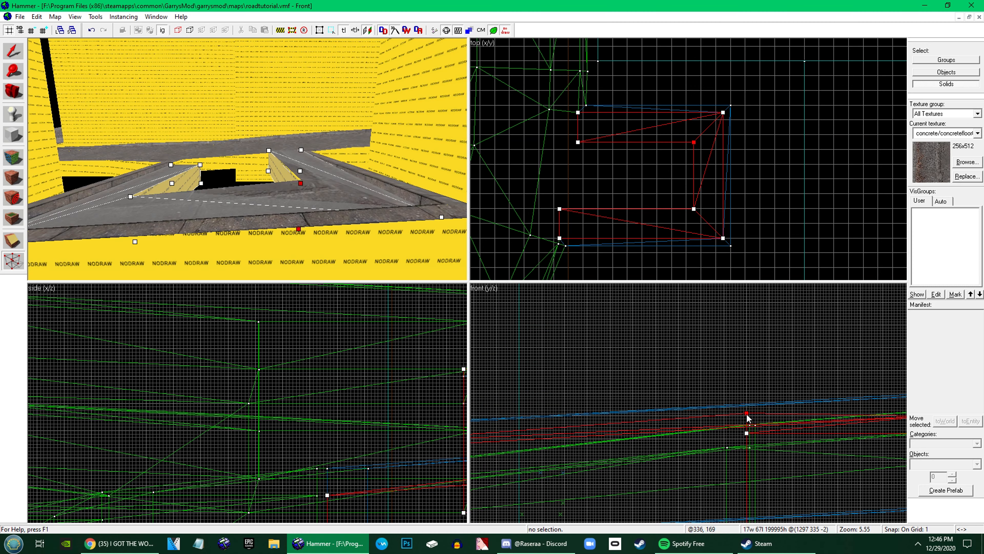
Lower the curb brushes' upper vertices at the inner corner and the open end to create a sloped gutter
key("shift+s")
key("shift+v")
scroll(643, 351, "down", 4)
scroll(781, 390, "up", 4)
left_click_drag(781, 388, 781, 406)
left_click_drag(607, 156, 551, 86)
scroll(780, 408, "up", 5)
left_click_drag(780, 397, 779, 424)
key("shift+s")
Select the sidewalk faces near the corner in face editing and adjust their horizontal texture shift
key("shift+a")
left_click(247, 185)
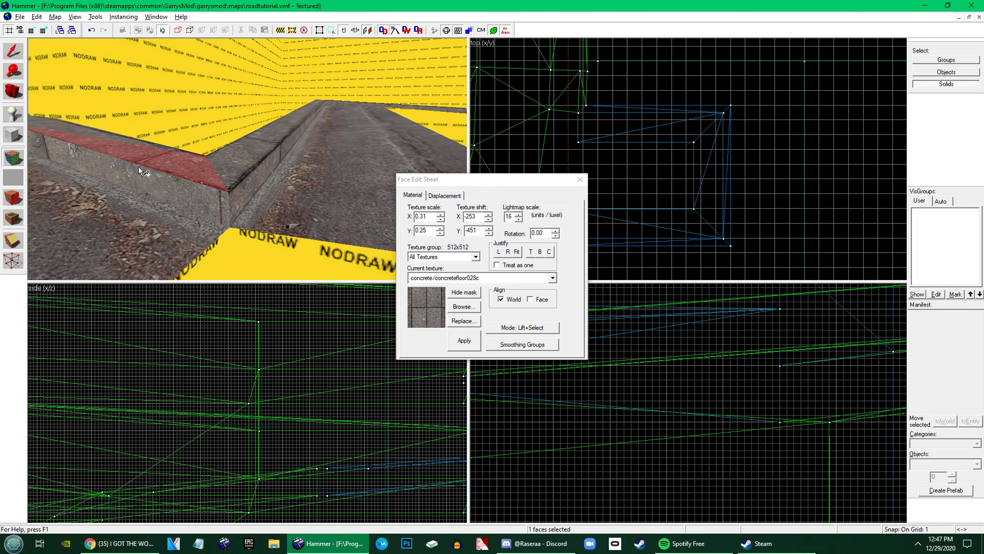
left_click(489, 219)
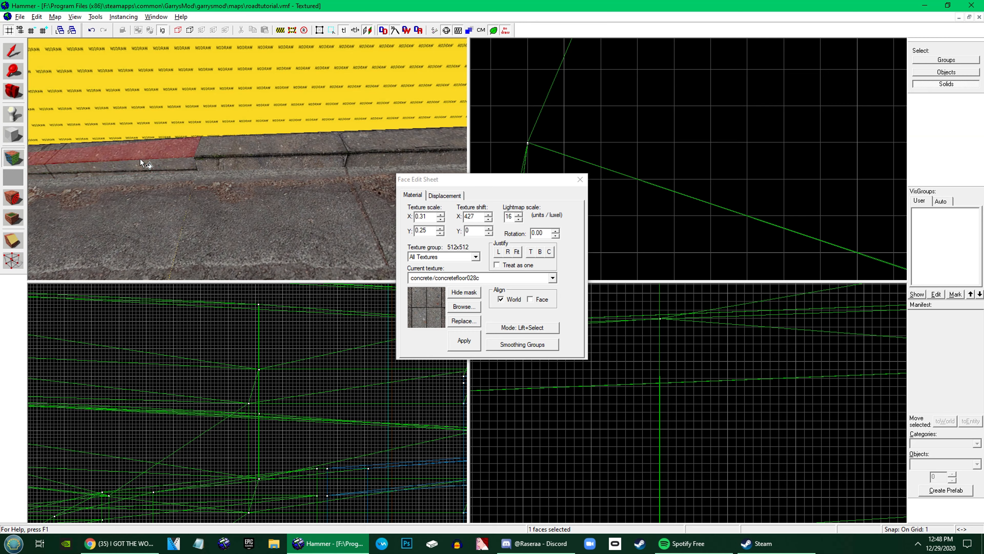
left_click_drag(279, 263, 250, 157)
key("z")
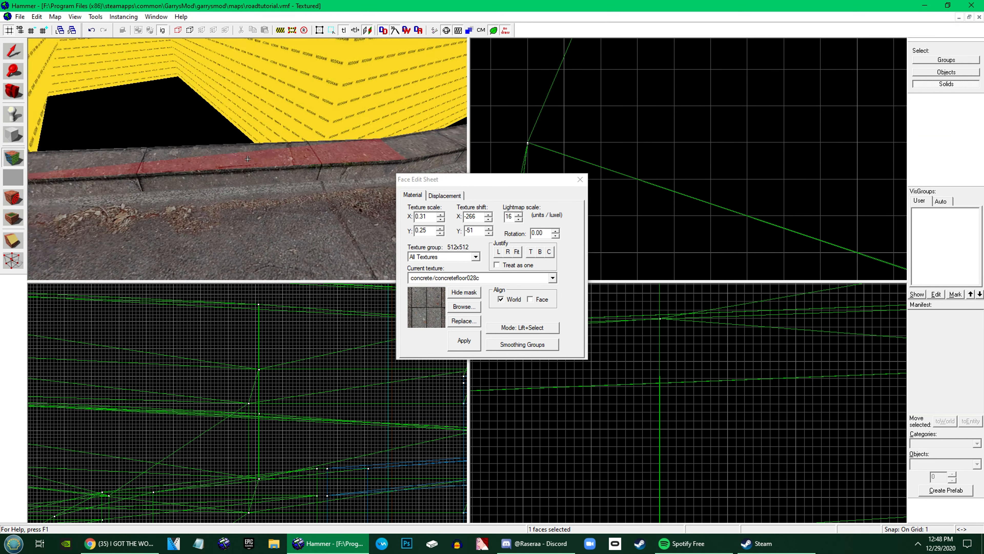
Carry the sidewalk texture alignment onto the neighbouring faces along the curve and adjust the vertical texture shift
key("w")
key("z")
right_click(248, 162)
left_click(248, 162)
left_click(489, 229)
right_click(350, 173)
left_click(350, 173)
key("z")
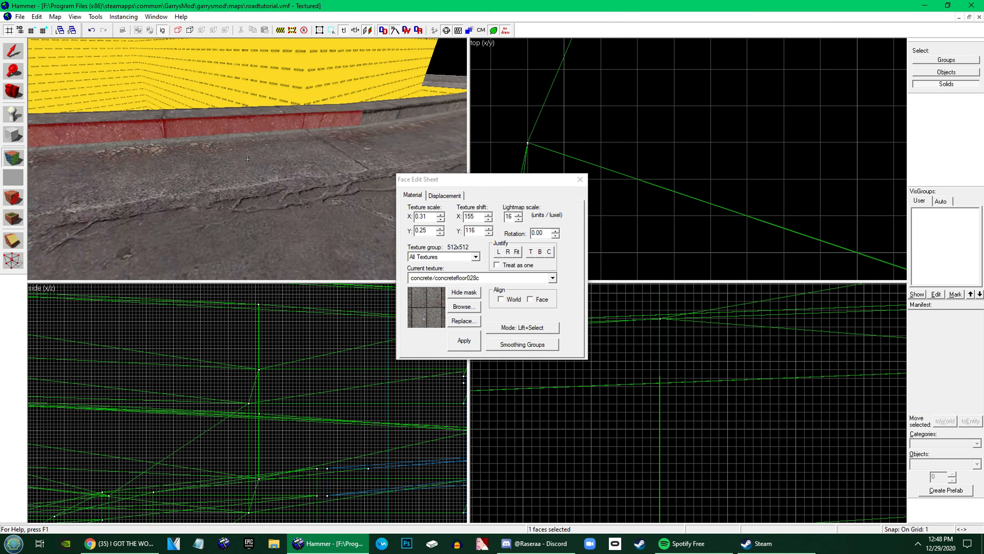
Select the brush at the side-street junction for vertex editing and restore the wireframe top view
key("z")
key("shift+s")
left_click(245, 176)
key("shift+v")
left_click(494, 50)
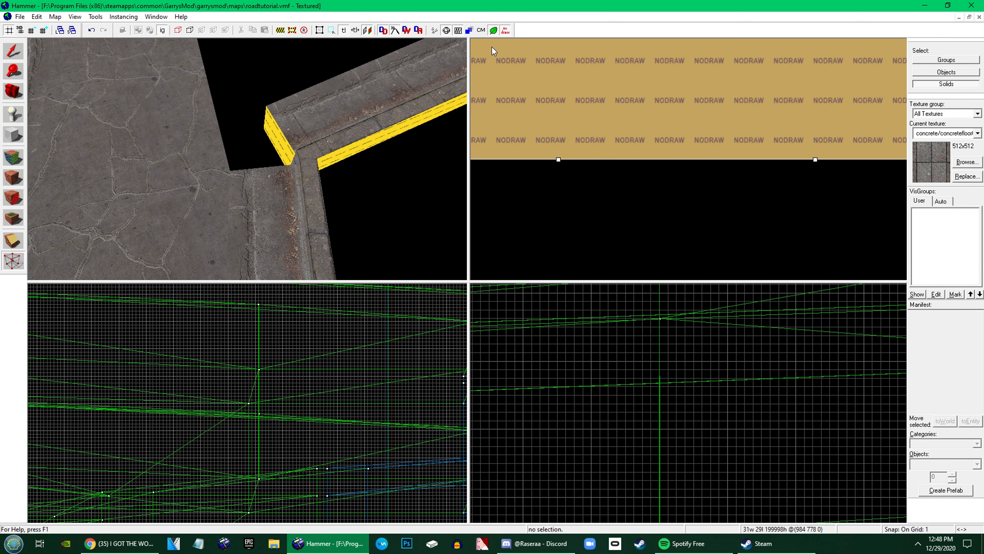
key("F2")
Move the junction brush's corner vertices to meet the adjoining curb, and leave vertex editing
left_click(260, 194)
left_click(190, 170, "ctrl")
left_click(295, 104, "ctrl")
left_click(294, 97, "ctrl")
scroll(757, 126, "up", 12)
left_click_drag(732, 164, 741, 132)
scroll(760, 123, "up", 15)
scroll(741, 132, "down", 2)
key("shift+s")
Select the curb brushes along the side street and move their end vertices onto the main road's edge at the junction
key("z")
left_click(247, 159)
key("z")
left_click(257, 114, "ctrl")
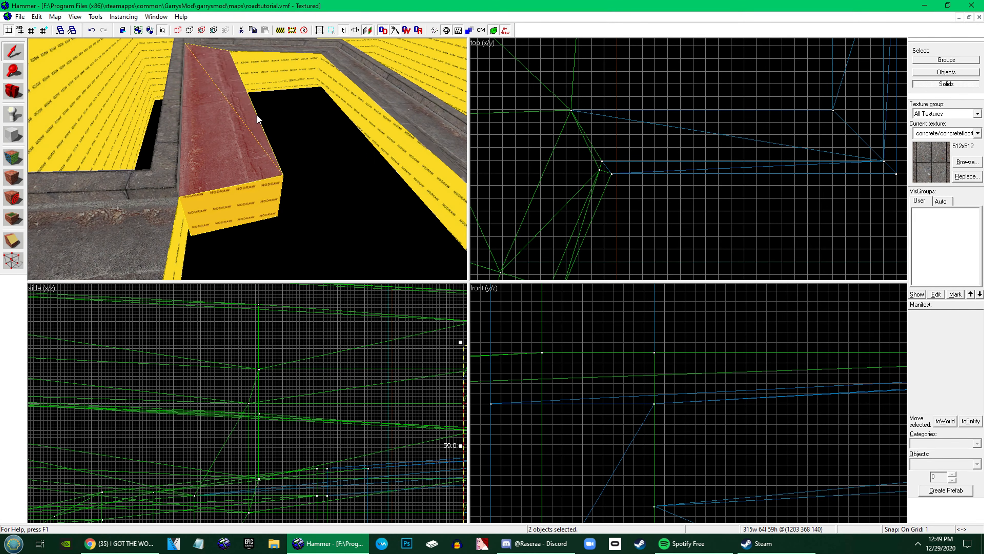
key("z")
key("z")
left_click(183, 130, "ctrl")
left_click(217, 136, "ctrl")
key("z")
key("z")
key("shift+v")
scroll(724, 180, "down", 16)
scroll(714, 171, "up", 14)
mouse_move(734, 187)
left_mouse_down()
mouse_move(778, 227)
mouse_move(674, 202)
left_mouse_up()
key("shift+s")
key("z")
key("z")
Create a block about 105 by 70 by 59 units in the gap between the side street's curbs, textured with tools/toolsnodraw
left_click(240, 112)
scroll(675, 202, "down", 3)
key("shift+b")
left_click_drag(595, 145, 683, 200)
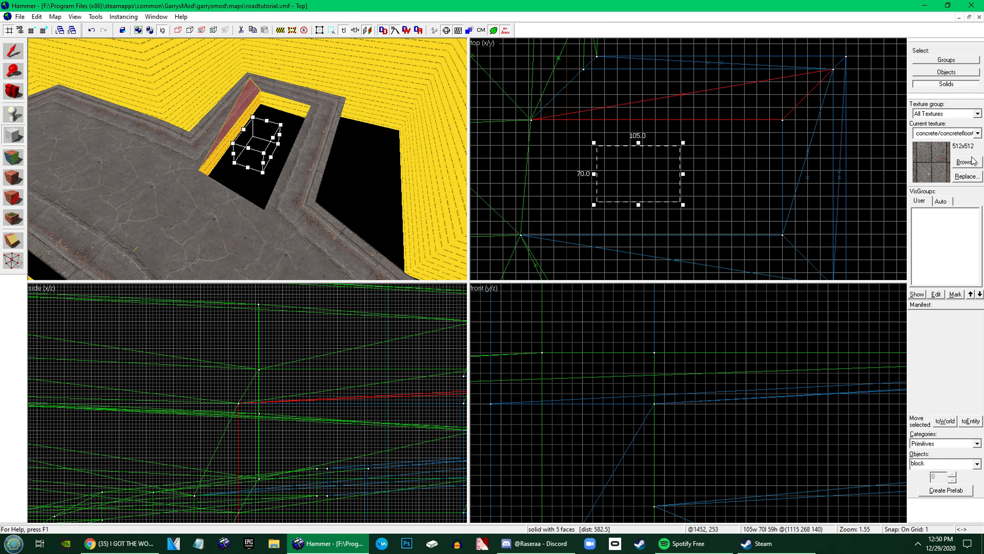
left_click(973, 160)
type("nodraw")
double_click(423, 34)
key("Return")
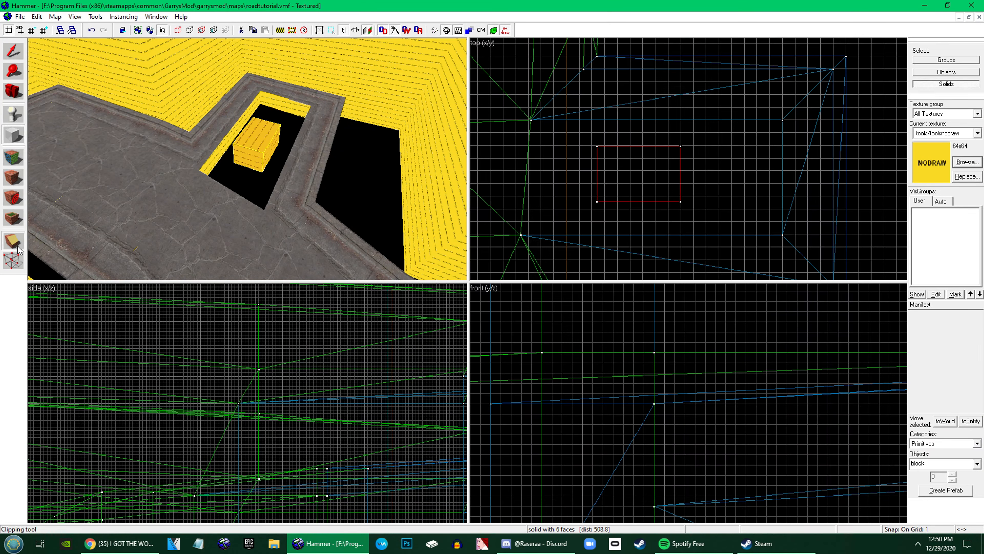
Clip the nodraw block diagonally between opposite corners and open the resulting pieces for vertex editing
key("shift+x")
scroll(594, 145, "up", 12)
scroll(627, 142, "down", 12)
left_click_drag(628, 142, 730, 221)
scroll(706, 211, "up", 12)
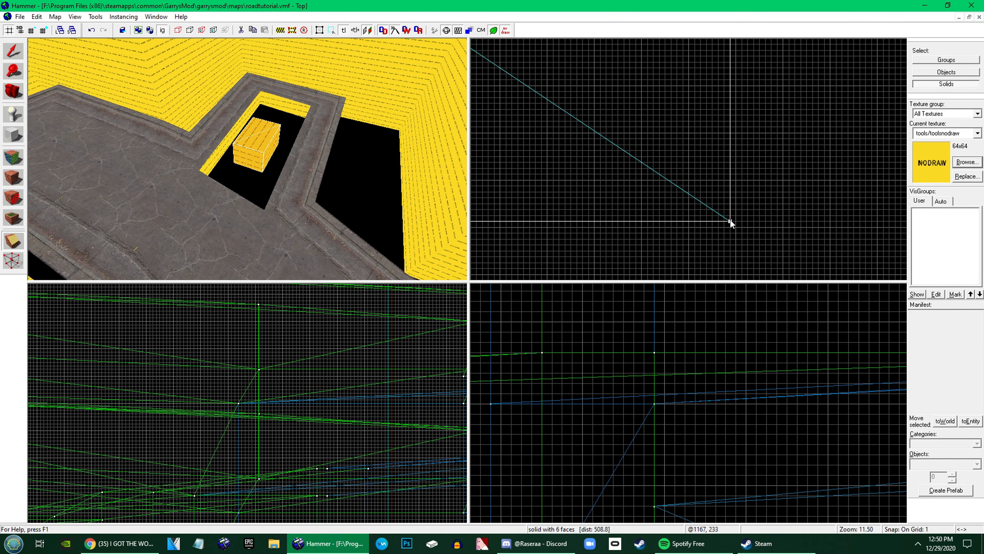
key("Return")
left_click(13, 259)
scroll(730, 222, "down", 12)
Leave vertex editing, select the triangular road-edge brush at the junction's corner, and open it for vertex editing
key("shift+s")
left_click(260, 180)
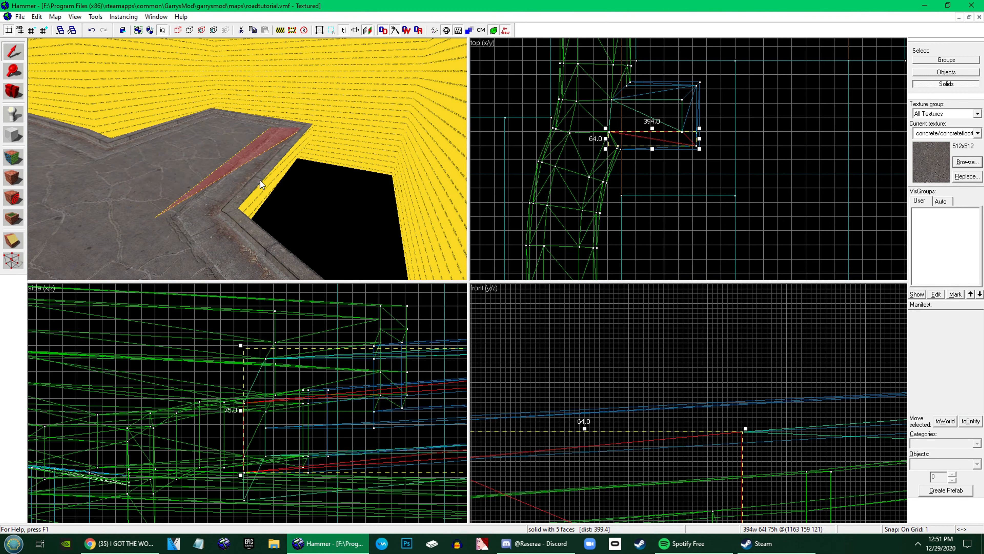
key("z")
key("z")
left_click(200, 145)
left_click(305, 178)
key("z")
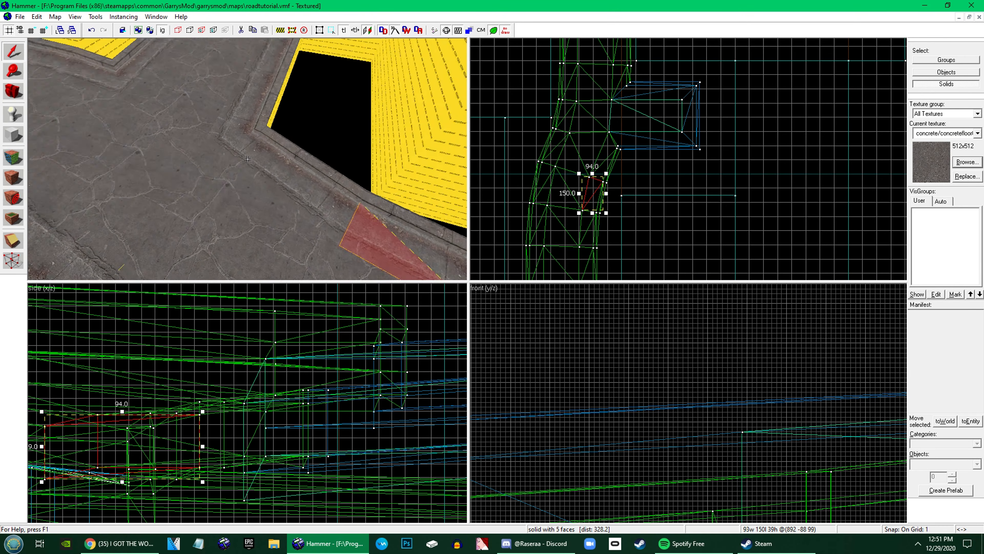
key("s")
key("w")
left_click(248, 159)
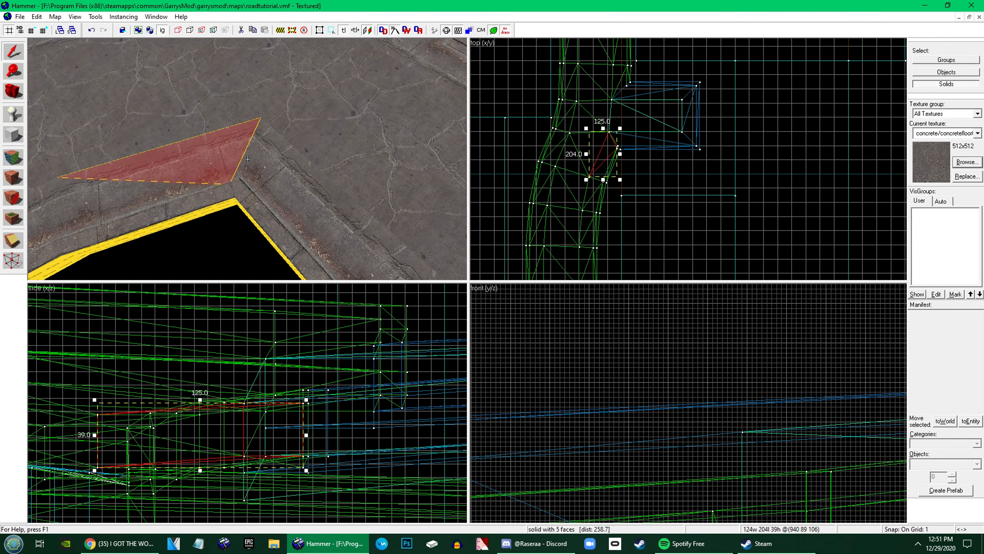
left_click(13, 259)
scroll(699, 376, "down", 10)
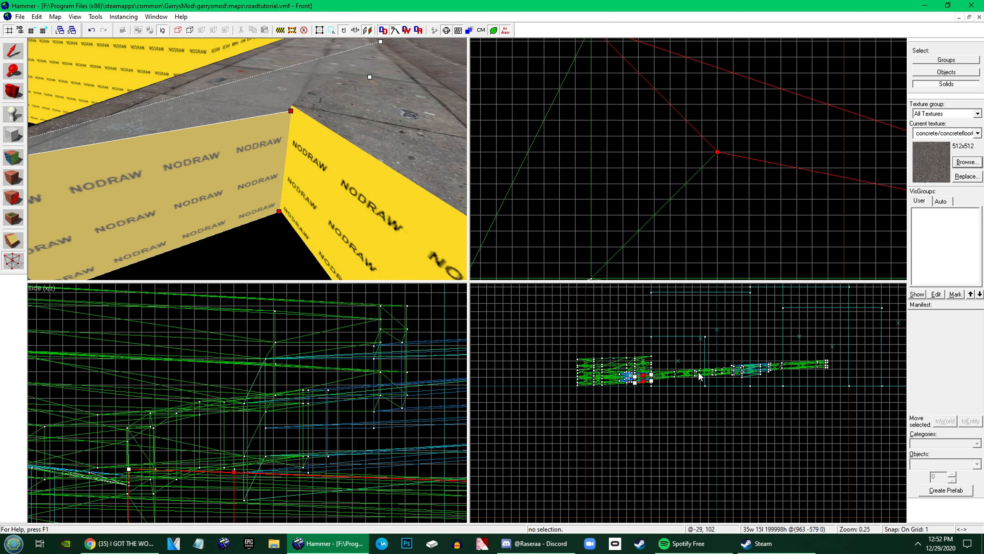
Close the edited sidewalk brush and vertex-edit the neighbouring nodraw wedge at the sidewalk corner, moving its end vertex onto the seam
scroll(725, 347, "up", 12)
key("shift+s")
scroll(692, 172, "up", 5)
left_click(17, 267)
left_click(233, 171)
left_click(717, 73)
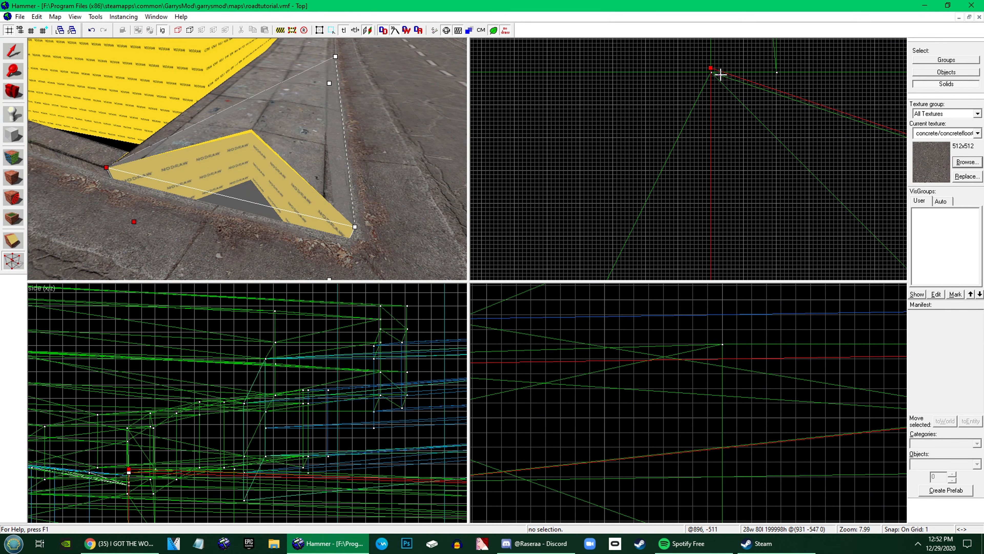
Lower the wedge's inner corner vertices slightly to match the height of the adjoining sidewalk
scroll(719, 76, "down", 10)
scroll(833, 146, "up", 10)
left_click(739, 120)
scroll(699, 339, "down", 6)
left_click_drag(688, 375, 690, 380)
Select the wedge's exposed face for texturing, and return to brush selection
key("shift+a")
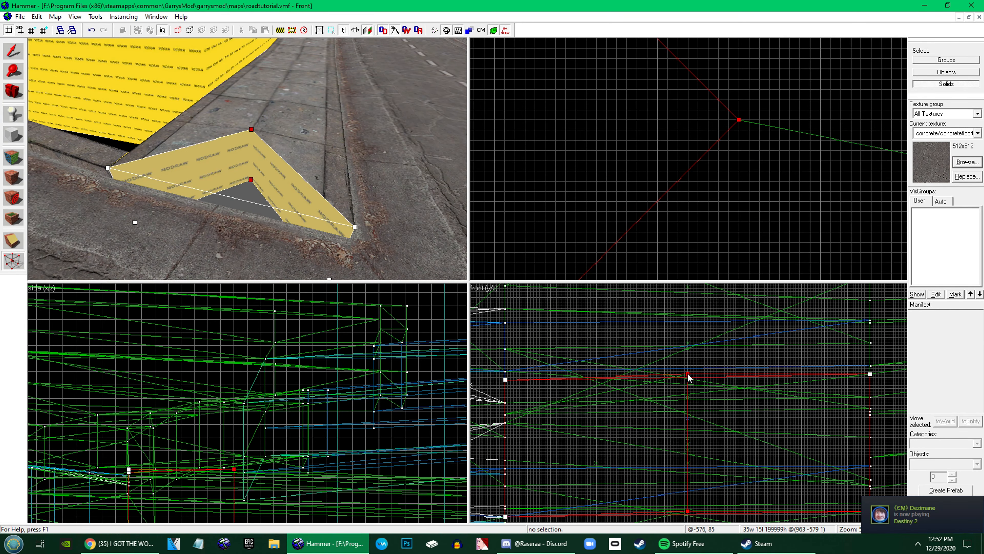
left_click(227, 162)
key("shift+s")
key("z")
Select a sidewalk brush beside the main road and examine the sidewalk joints and road surface along its length
left_click(247, 158)
key("w")
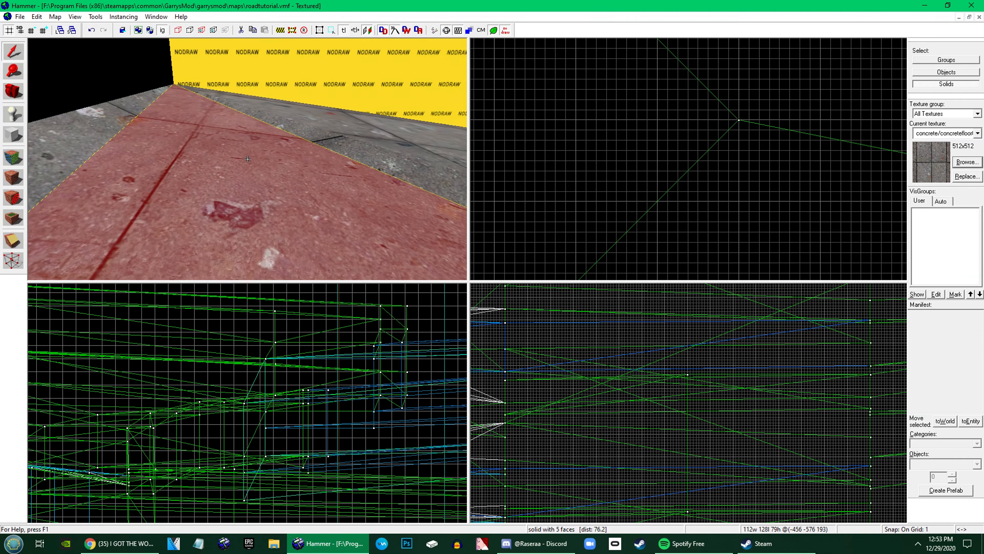
key("s")
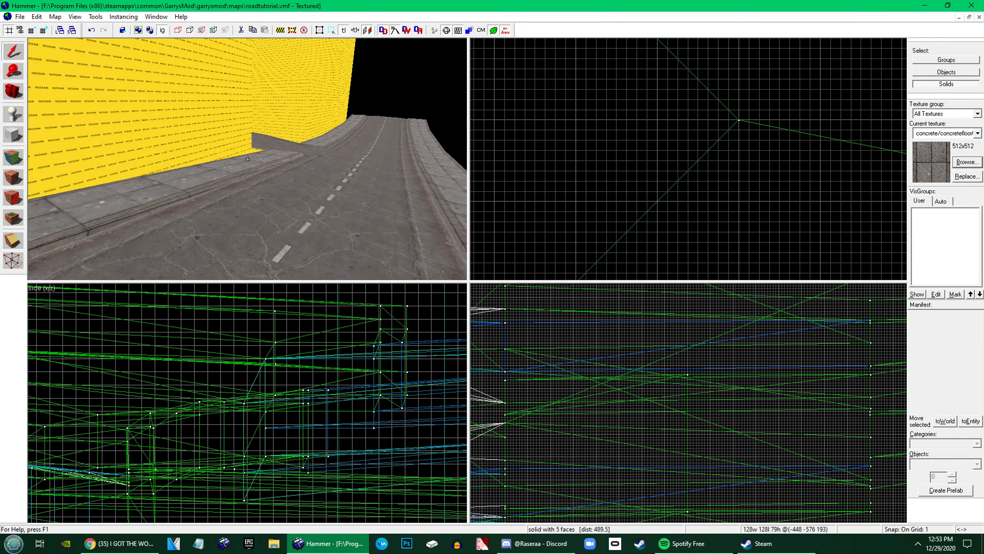
key("w")
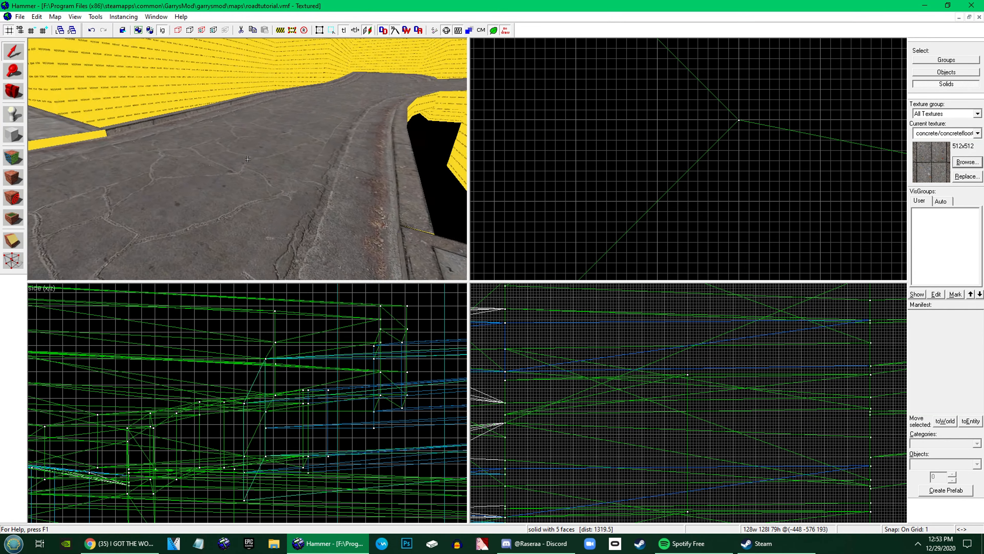
Select together the road and gutter brushes that meet at the shared corner point of the side-street junction
key("w")
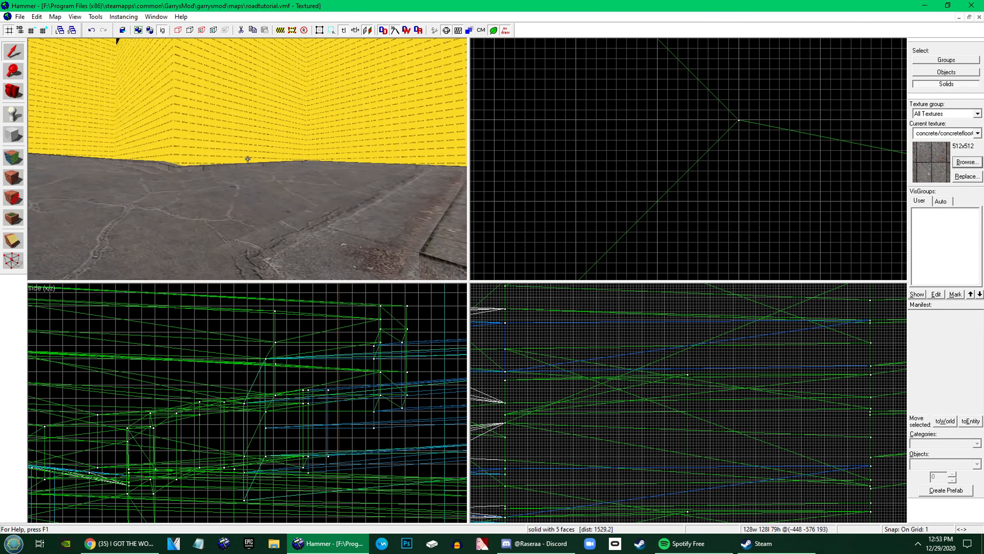
key("w")
left_click(247, 159)
key("z")
left_click(236, 142, "ctrl")
left_click(127, 140, "ctrl")
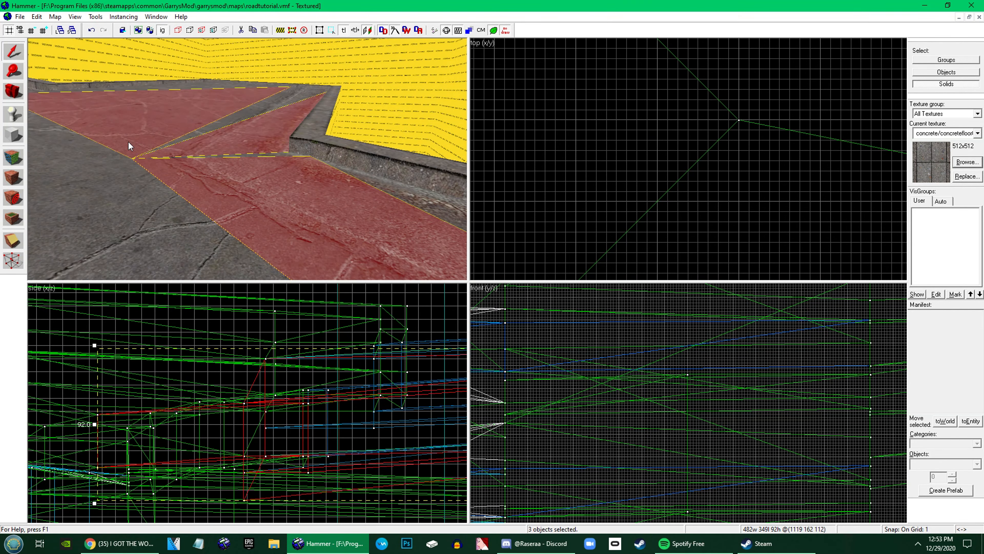
left_click(102, 177, "ctrl")
left_click(89, 160, "ctrl")
left_click(99, 149, "ctrl")
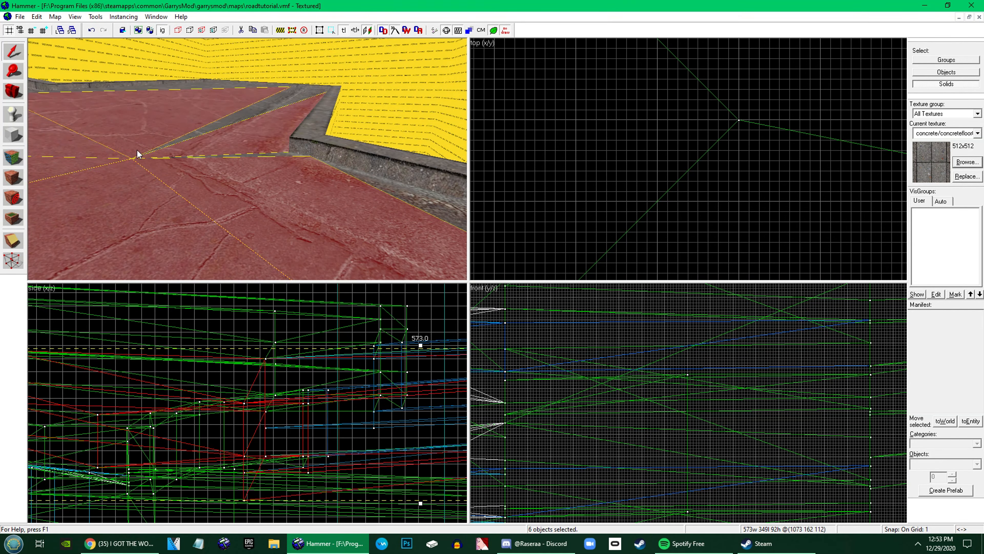